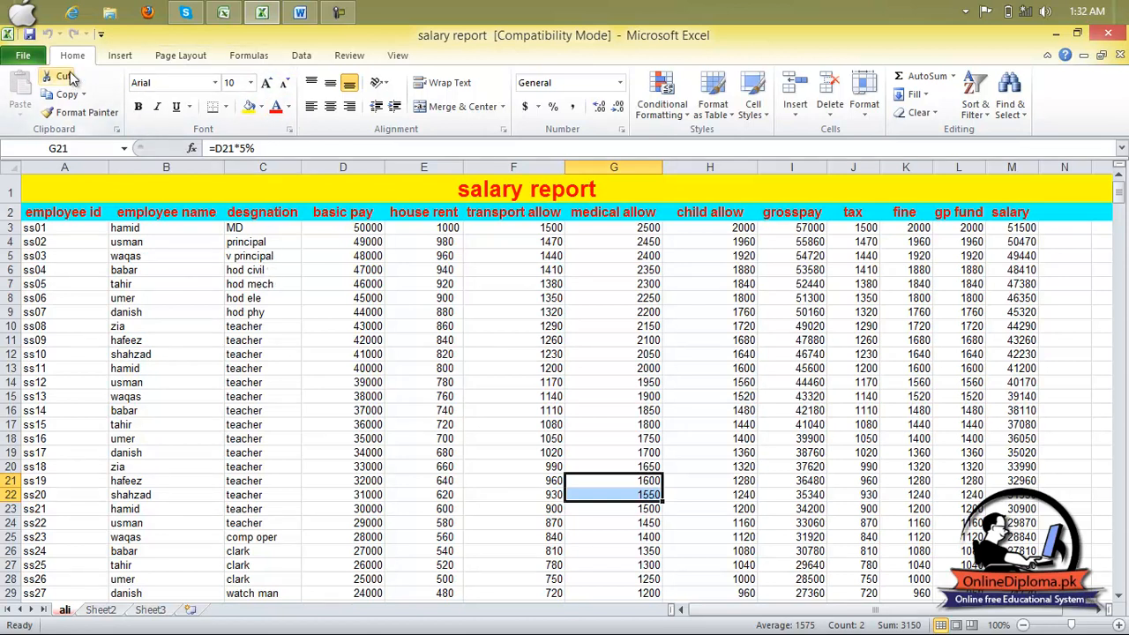
Try to cut the entire desgnation column, including its part of the merged title row.
{"action": "left_click", "coordinate": [269, 165]}
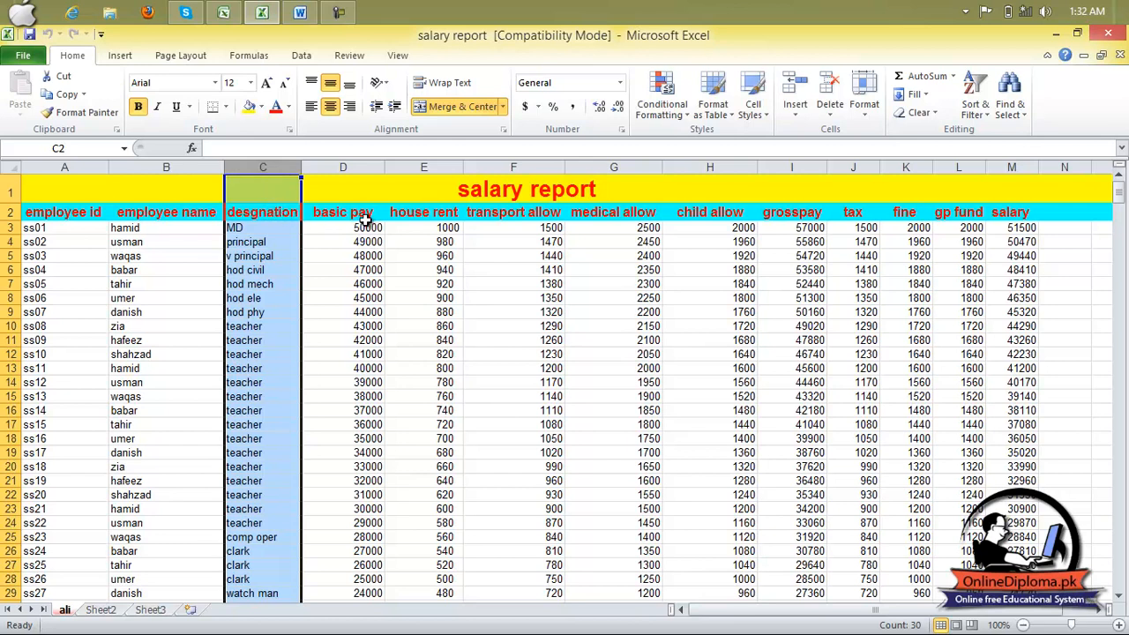
{"action": "left_click", "coordinate": [63, 77]}
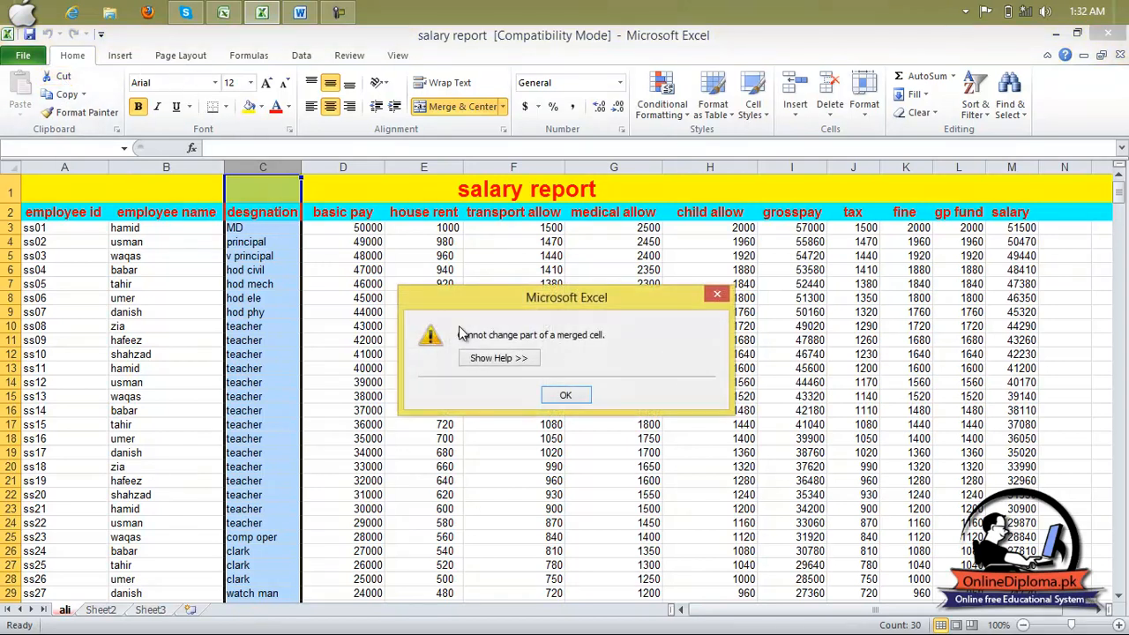
{"action": "left_click", "coordinate": [565, 396]}
{"action": "left_click_drag", "start_coordinate": [388, 326], "coordinate": [369, 326]}
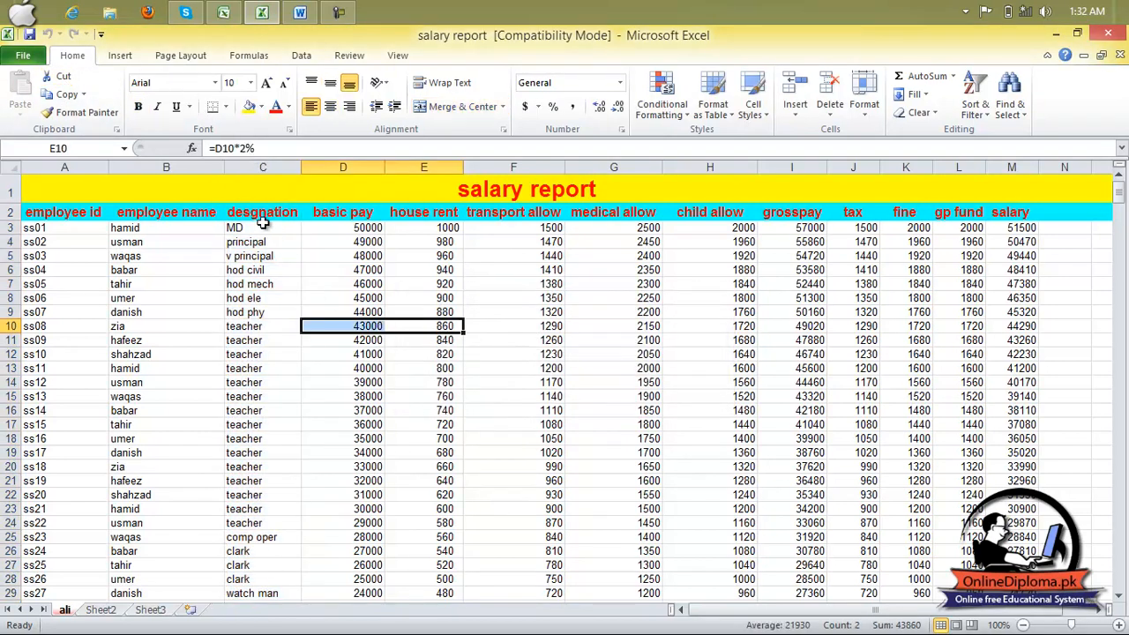
Cut the desgnation cells C2:C29 and paste them over the basic pay column from D2, and undo the paste.
{"action": "left_click_drag", "start_coordinate": [251, 197], "coordinate": [233, 600]}
{"action": "left_click", "coordinate": [247, 219]}
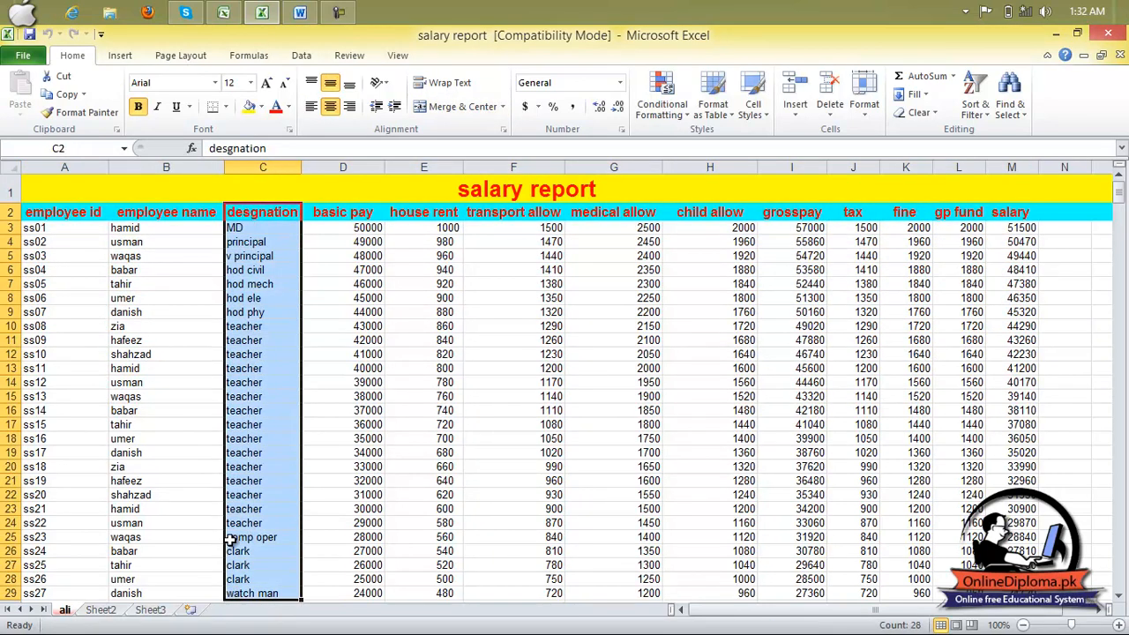
{"action": "left_click", "coordinate": [62, 80]}
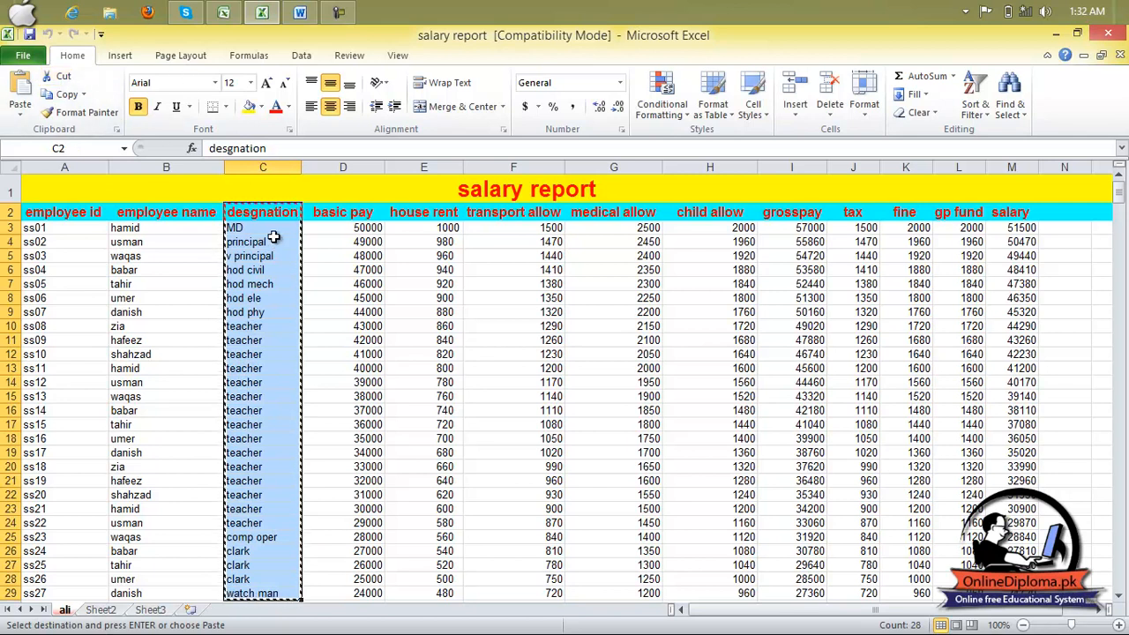
{"action": "left_click", "coordinate": [362, 215]}
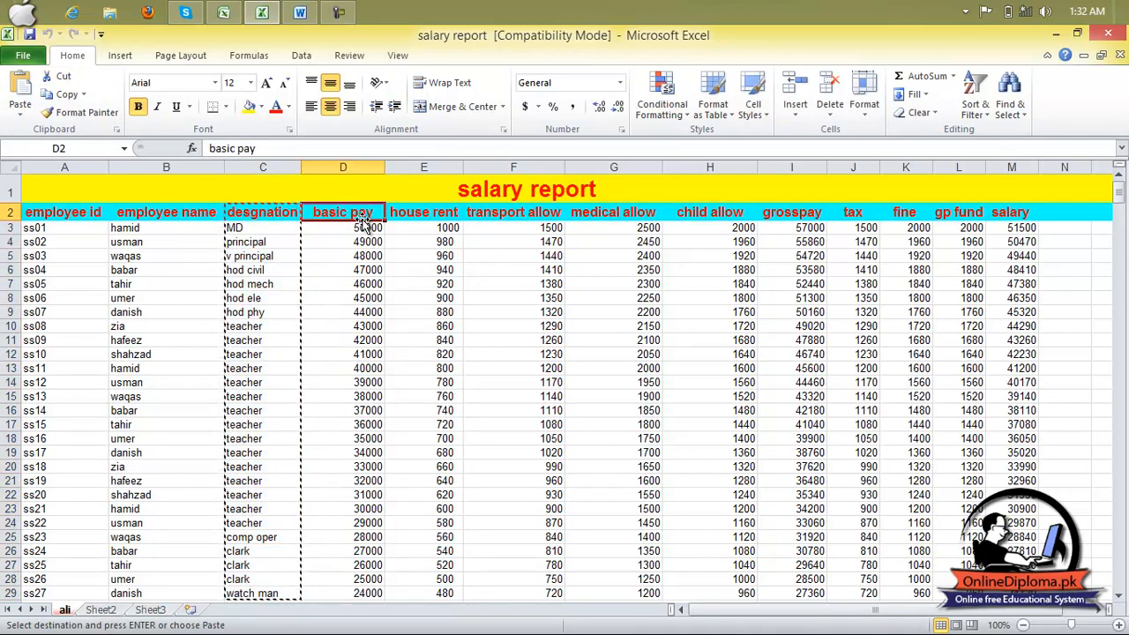
{"action": "left_click", "coordinate": [26, 82]}
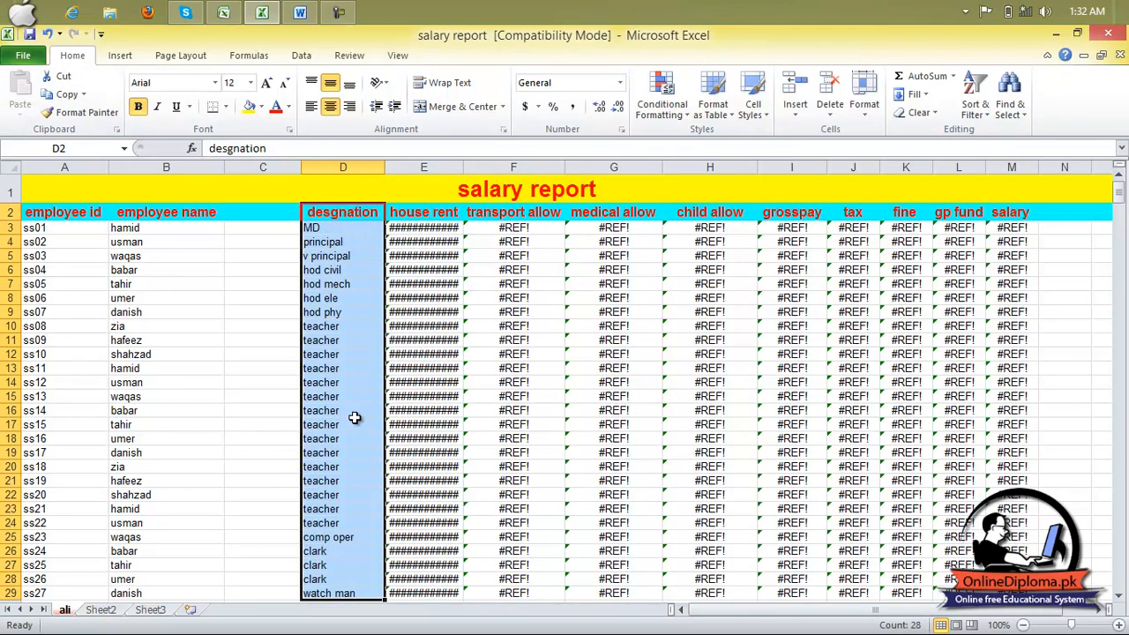
{"action": "key", "text": "ctrl+z"}
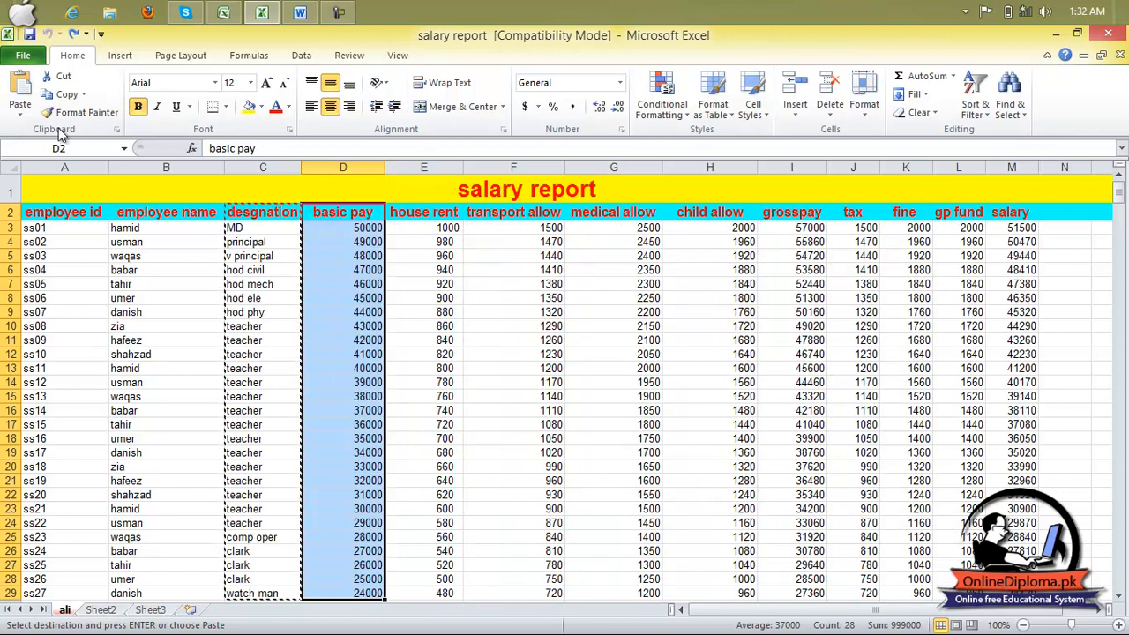
Copy the basic pay cells D2:D29 and paste them into the empty area below the table, starting at D42.
{"action": "left_click", "coordinate": [63, 94]}
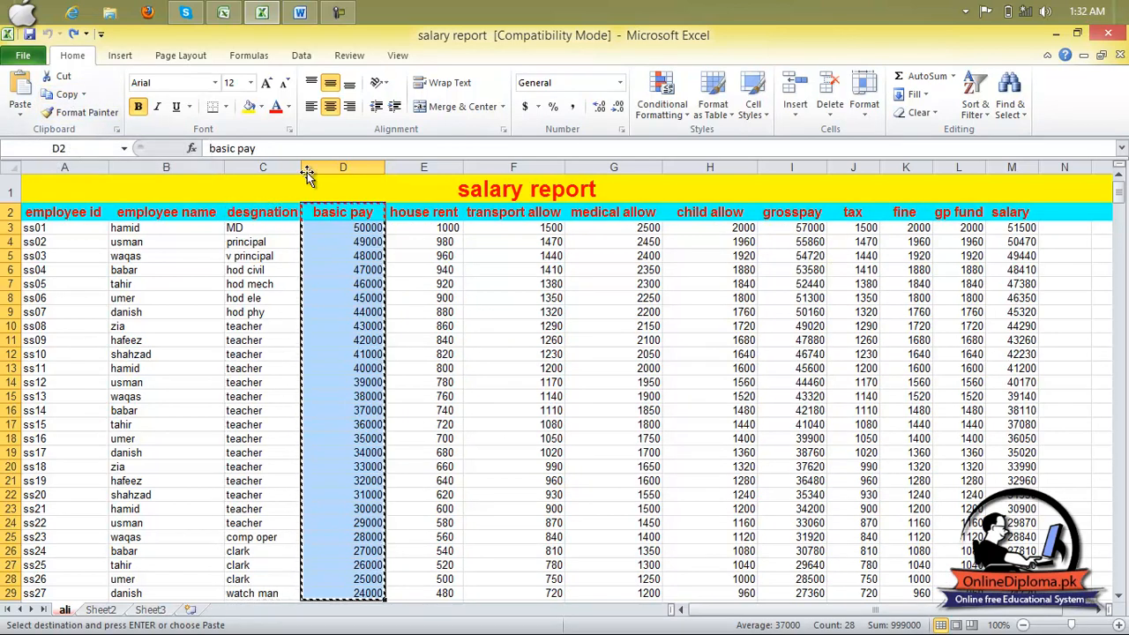
{"action": "left_click", "coordinate": [361, 212]}
{"action": "left_click", "coordinate": [432, 214]}
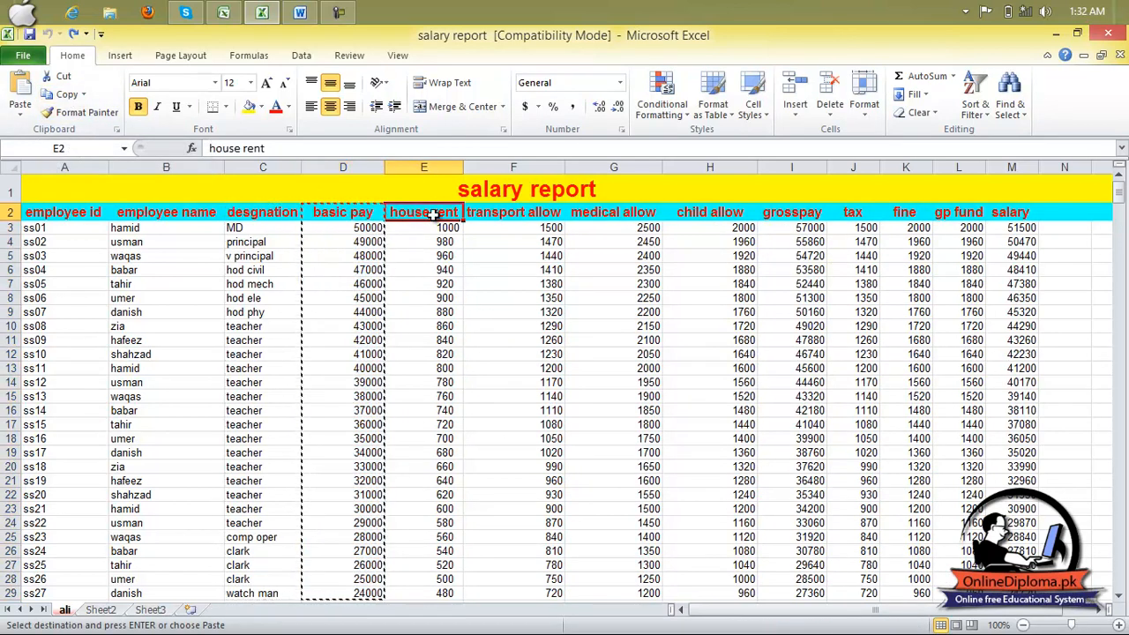
{"action": "scroll", "coordinate": [450, 432], "scroll_direction": "down", "scroll_amount": 11}
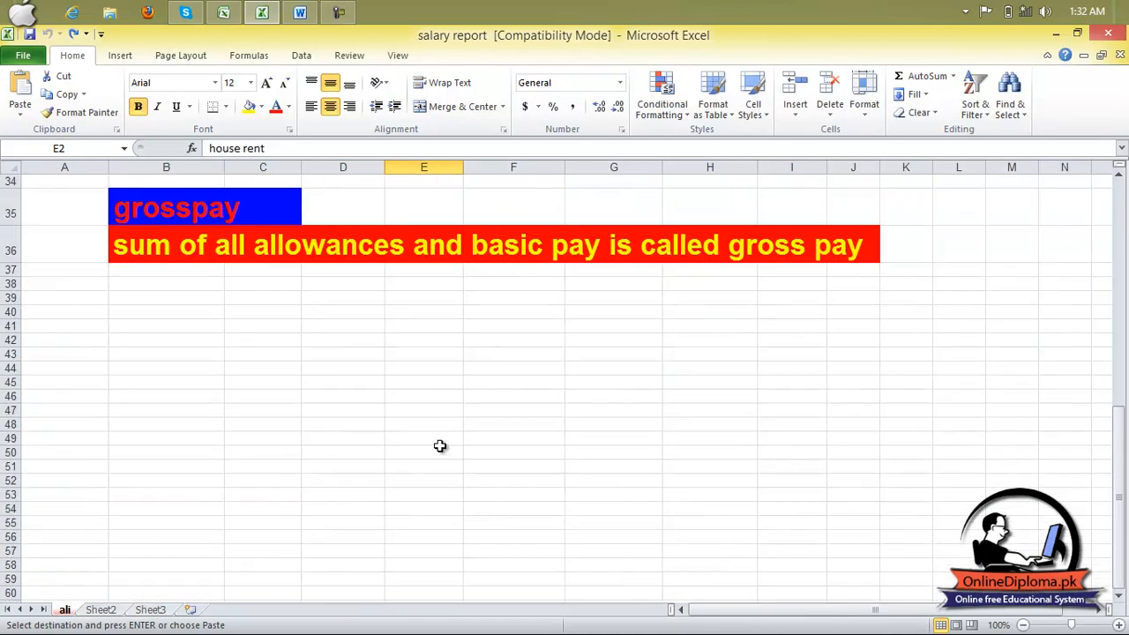
{"action": "left_click", "coordinate": [370, 341]}
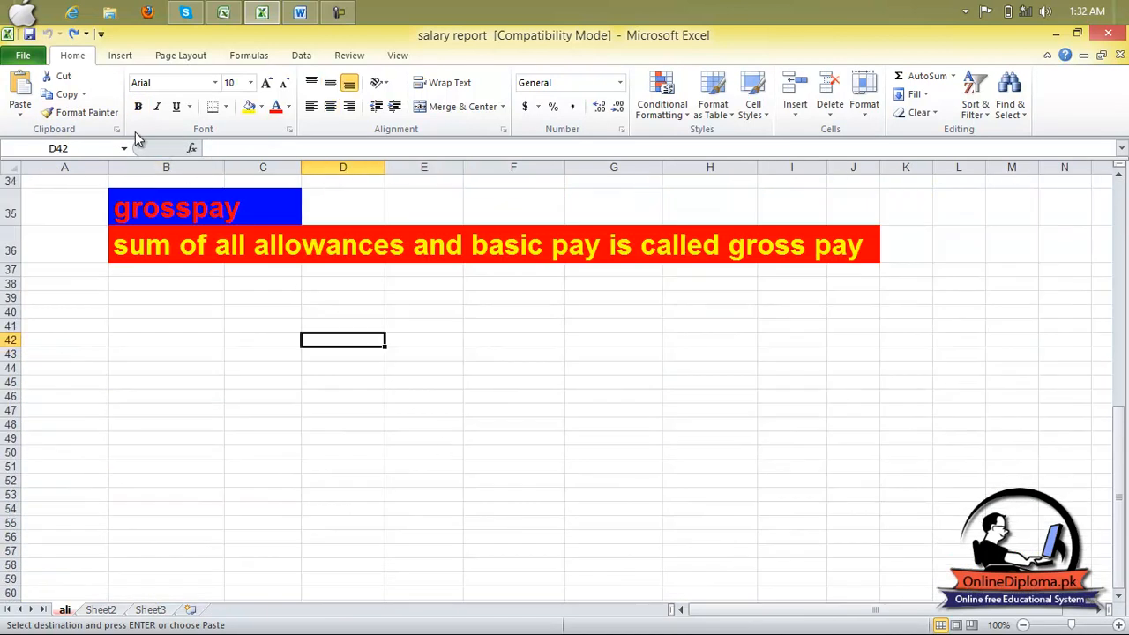
{"action": "left_click", "coordinate": [19, 88]}
{"action": "scroll", "coordinate": [366, 358], "scroll_direction": "down", "scroll_amount": 4}
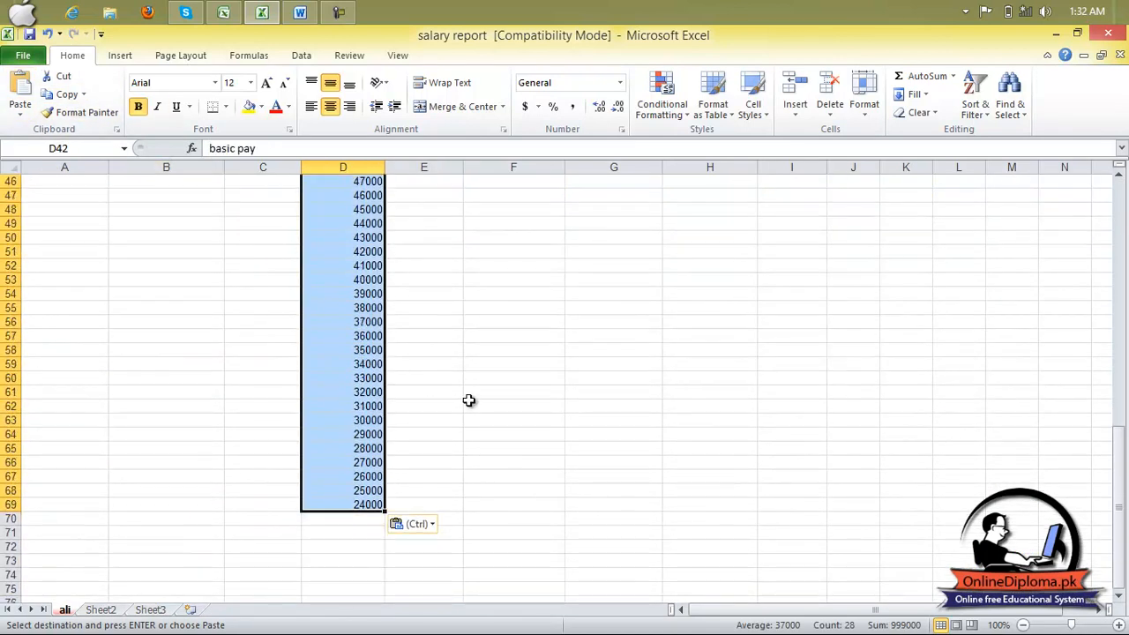
Undo the paste of the basic pay cells at D42 and return to the salary table.
{"action": "scroll", "coordinate": [468, 400], "scroll_direction": "up", "scroll_amount": 5}
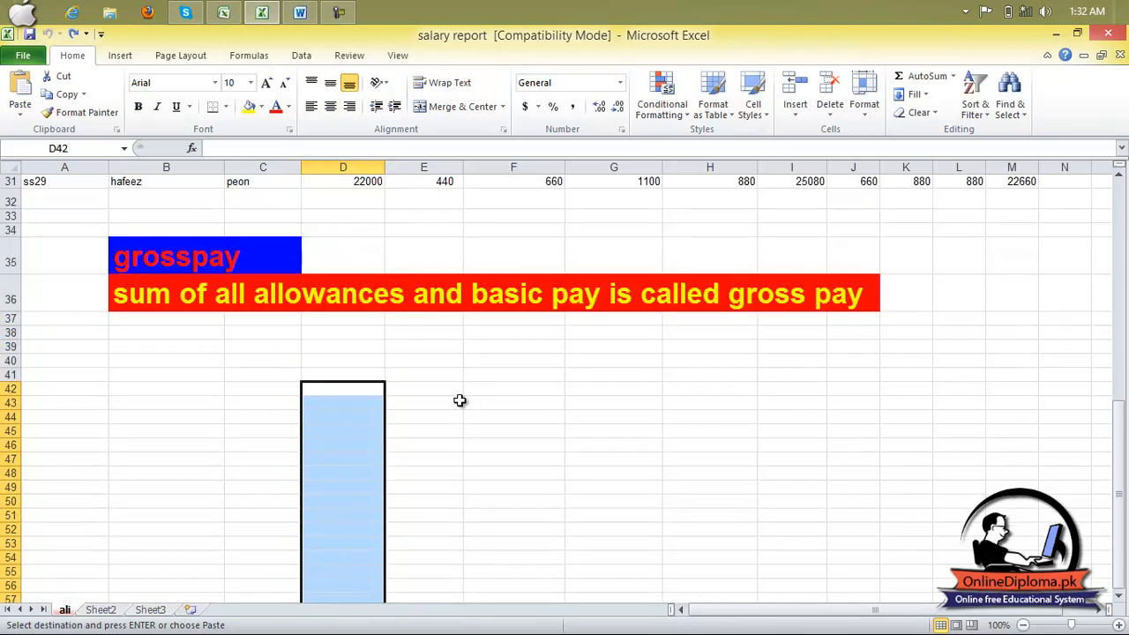
{"action": "scroll", "coordinate": [411, 418], "scroll_direction": "up", "scroll_amount": 10}
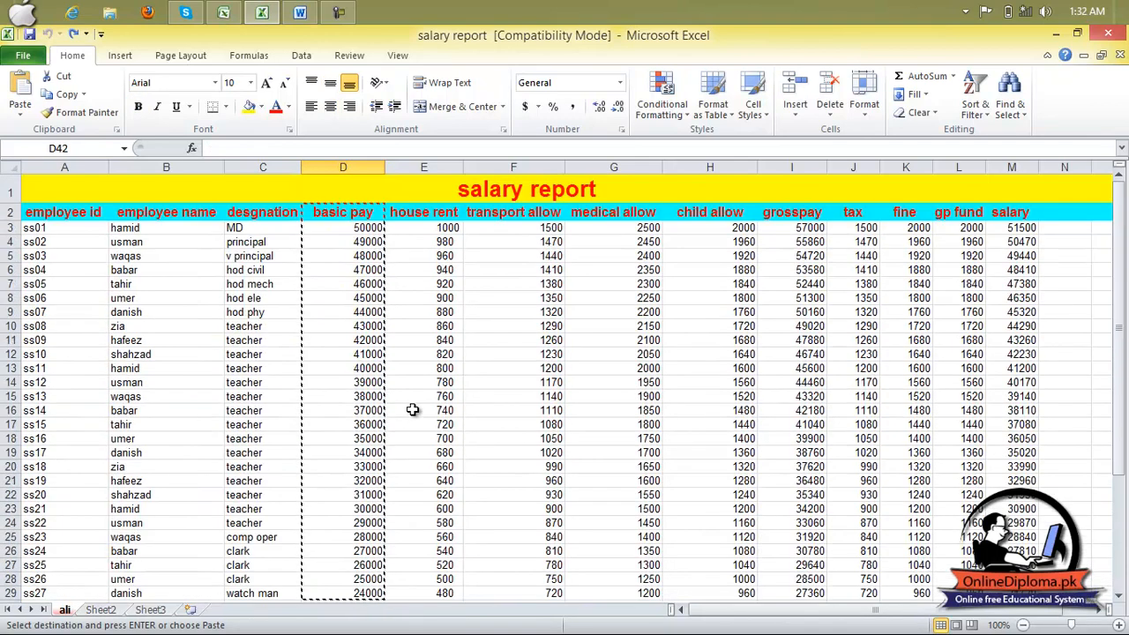
{"action": "key", "text": "ctrl+z"}
{"action": "scroll", "coordinate": [415, 403], "scroll_direction": "up", "scroll_amount": 10}
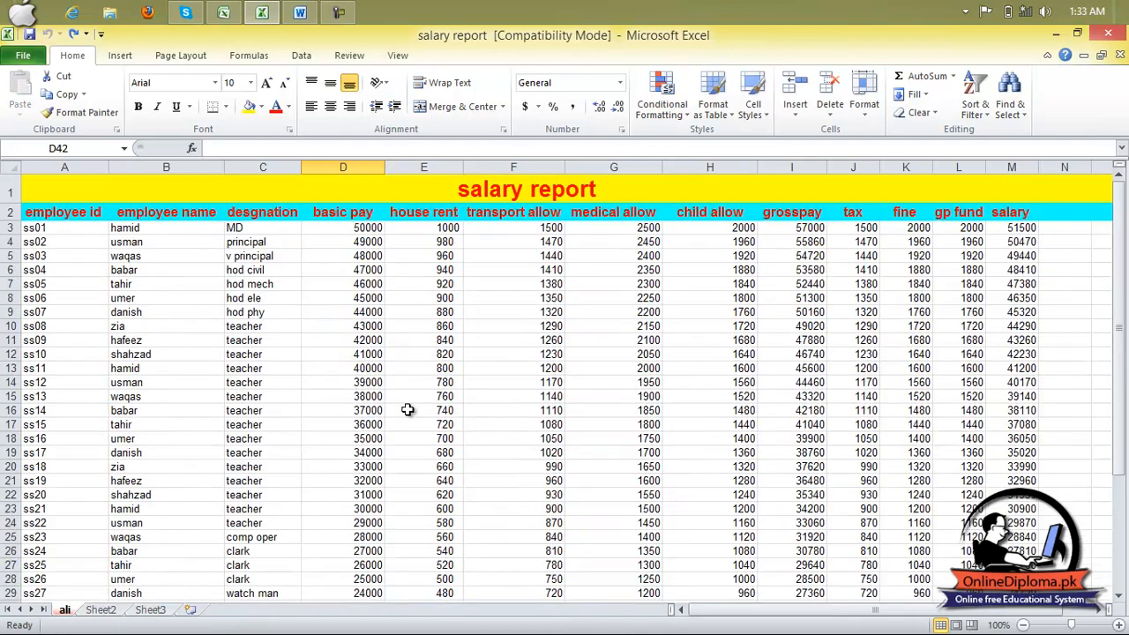
View the alignment settings in the Format Cells dialog for cell E11 and close it without changes.
{"action": "left_click", "coordinate": [396, 341]}
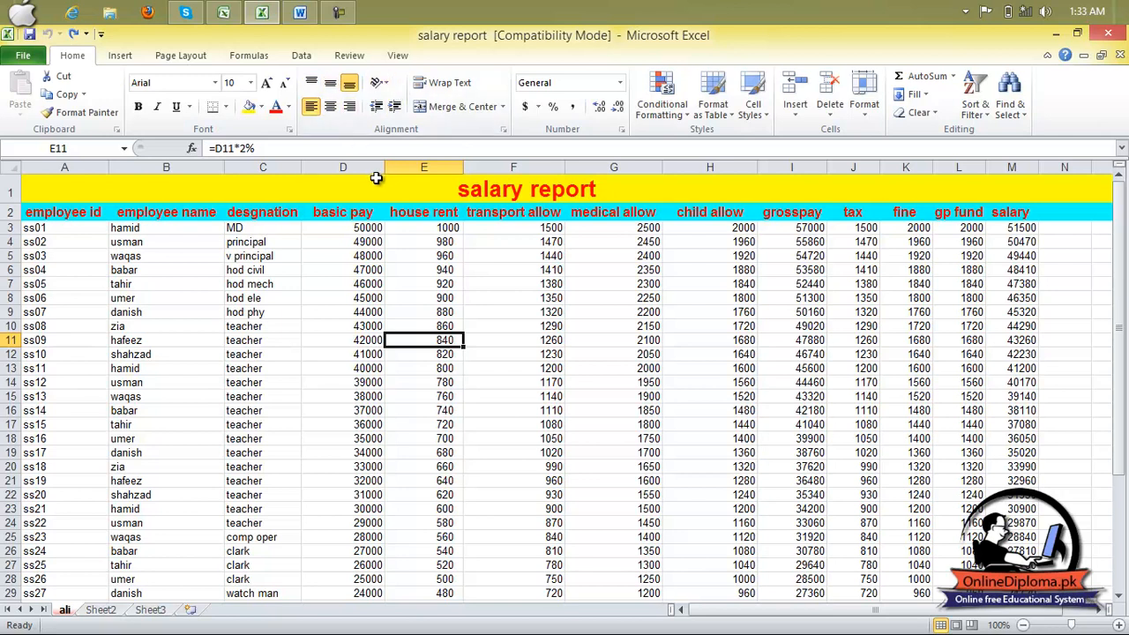
{"action": "left_click", "coordinate": [503, 131]}
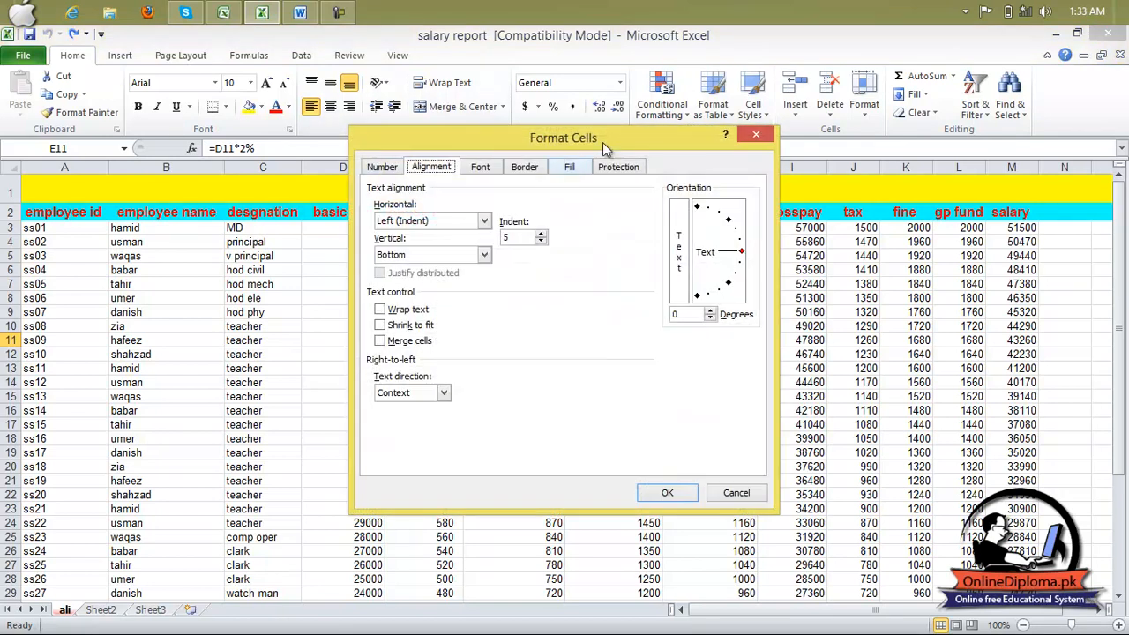
{"action": "left_click", "coordinate": [756, 134]}
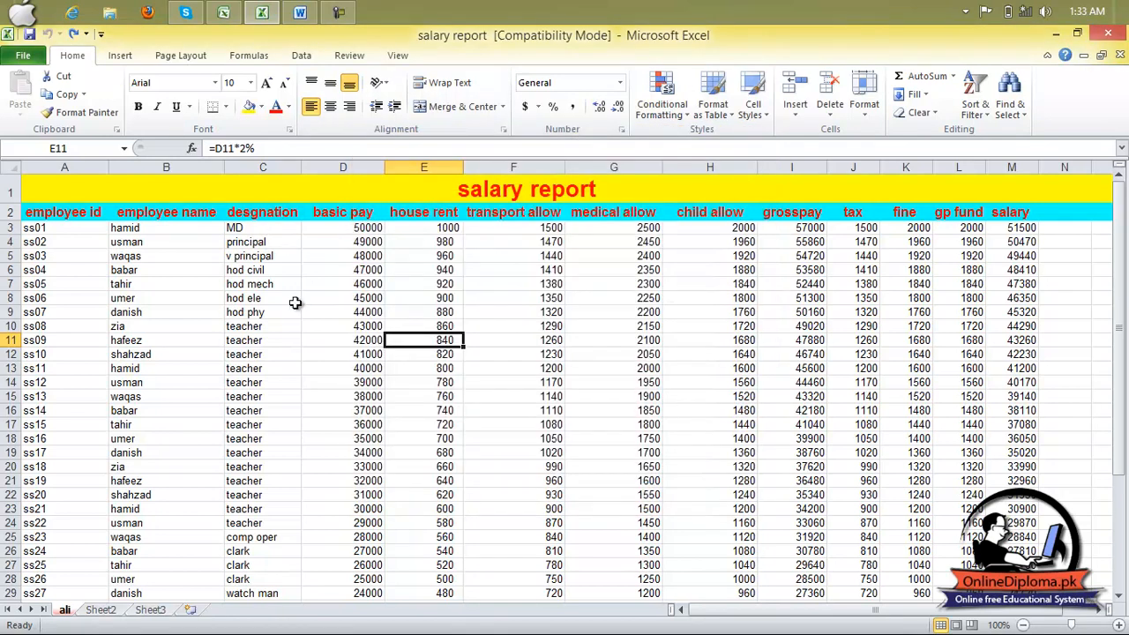
Increase the height of row 3 to about three times that of the other employee rows.
{"action": "left_click", "coordinate": [14, 227]}
{"action": "left_click_drag", "start_coordinate": [14, 234], "coordinate": [13, 263]}
{"action": "left_click", "coordinate": [281, 302]}
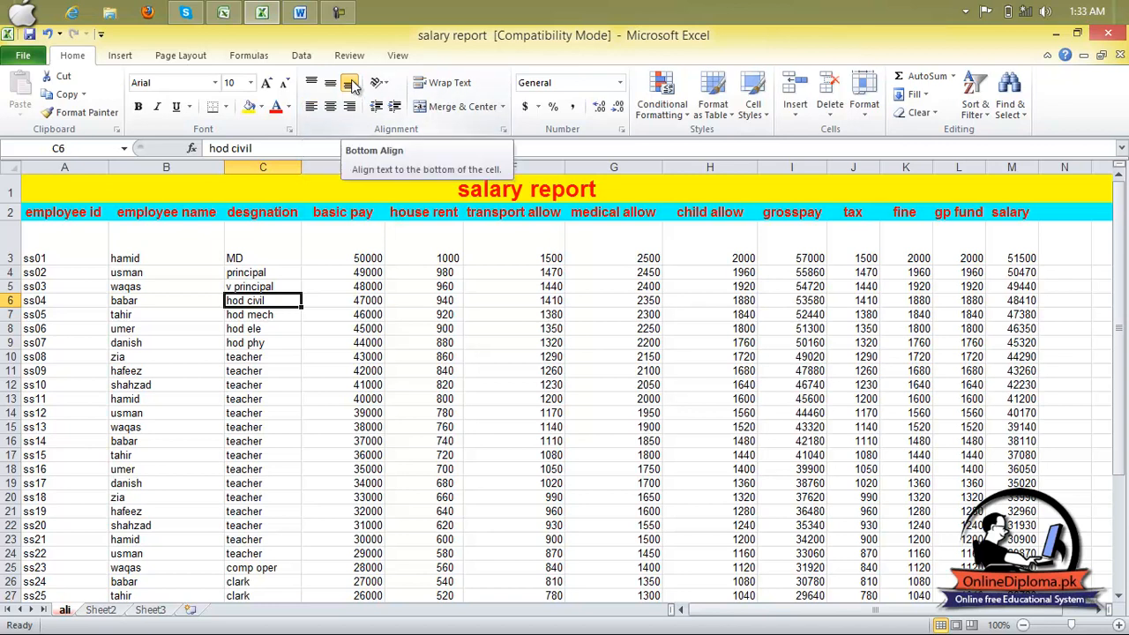
Align the whole of row 3 to the top of its cells, and change its vertical alignment to middle.
{"action": "left_click", "coordinate": [9, 247]}
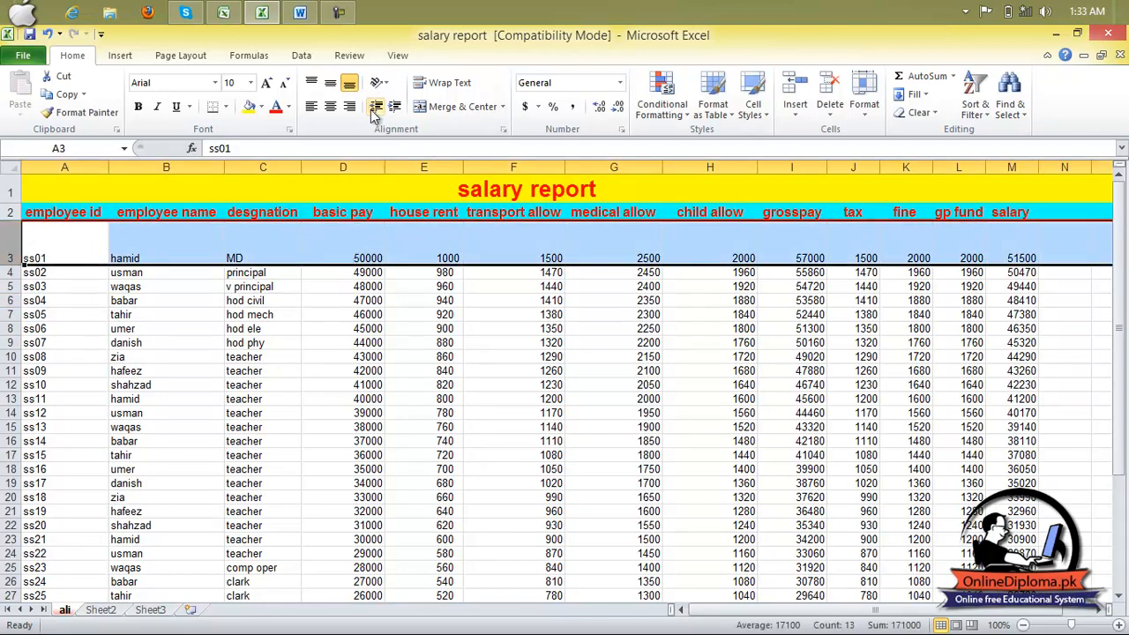
{"action": "left_click", "coordinate": [315, 85]}
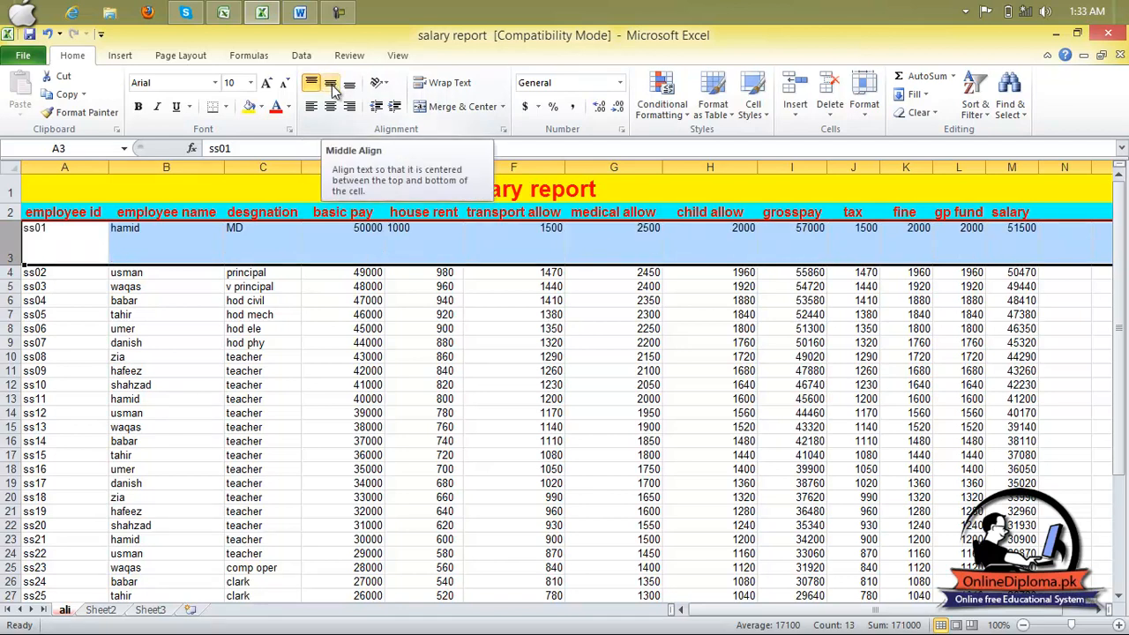
{"action": "left_click", "coordinate": [333, 89]}
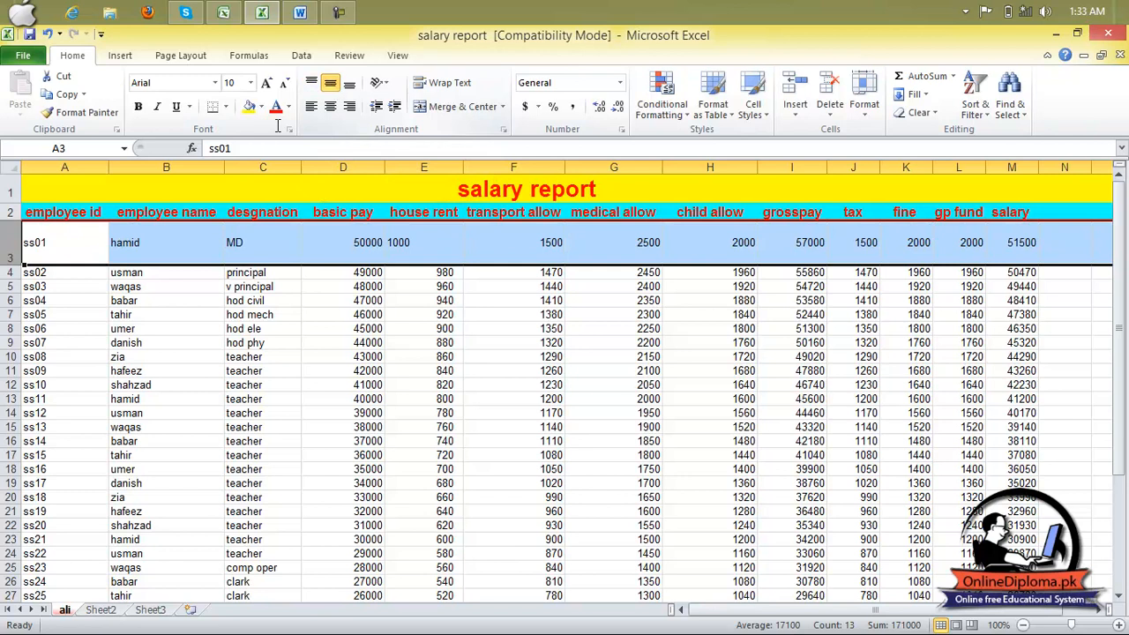
Try out centred, left and bottom alignment on row 3, ending with it centred horizontally and vertically.
{"action": "left_click", "coordinate": [331, 107]}
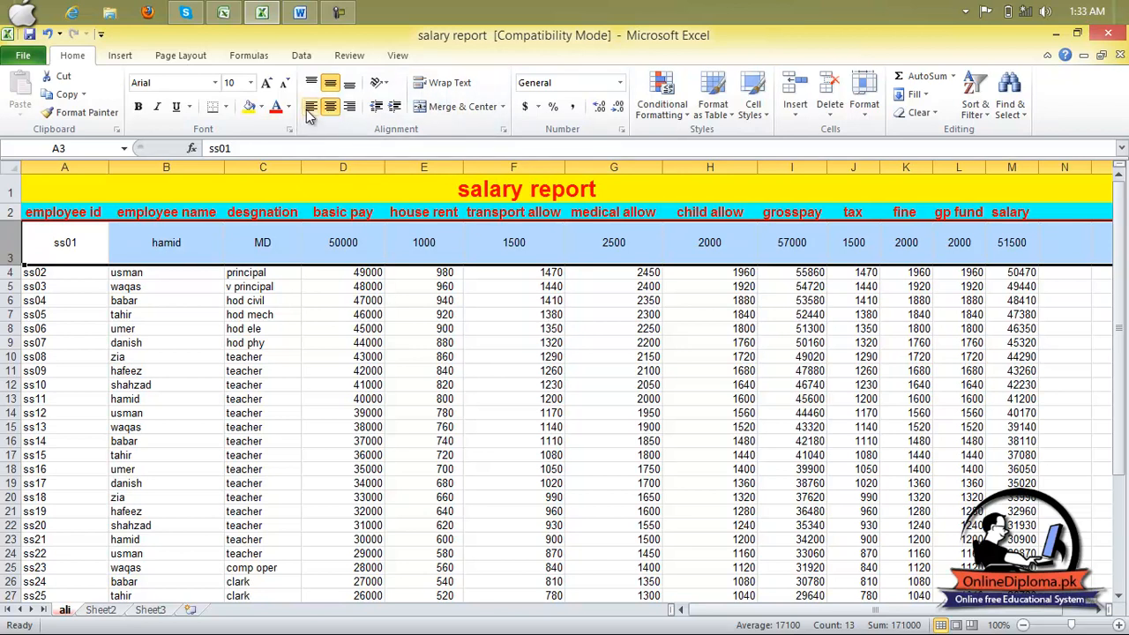
{"action": "left_click", "coordinate": [311, 107]}
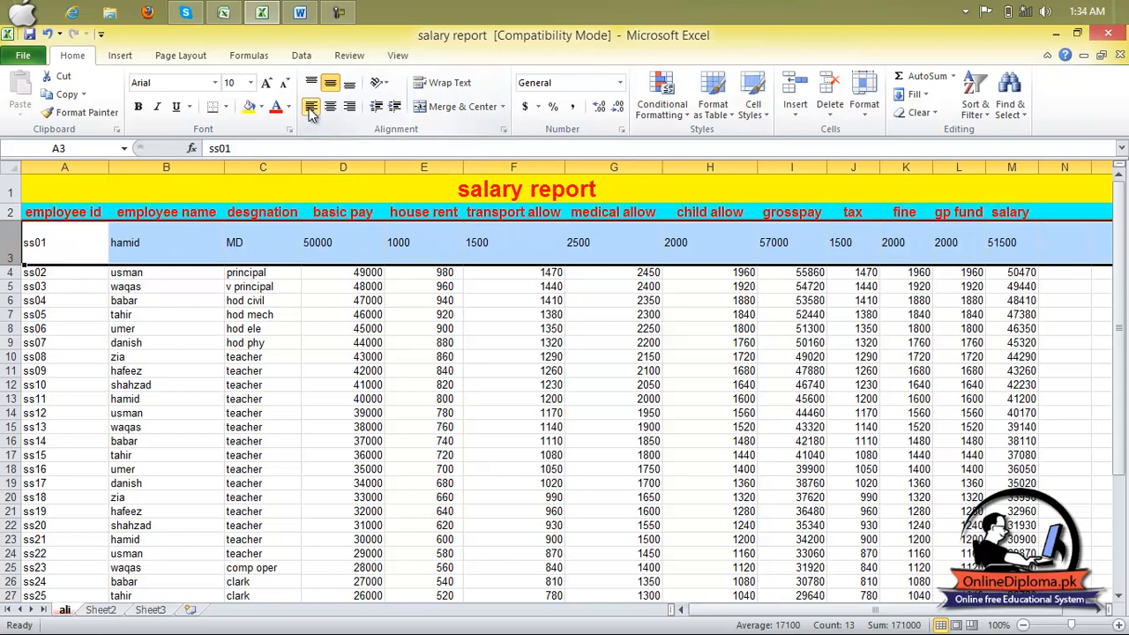
{"action": "left_click", "coordinate": [349, 84]}
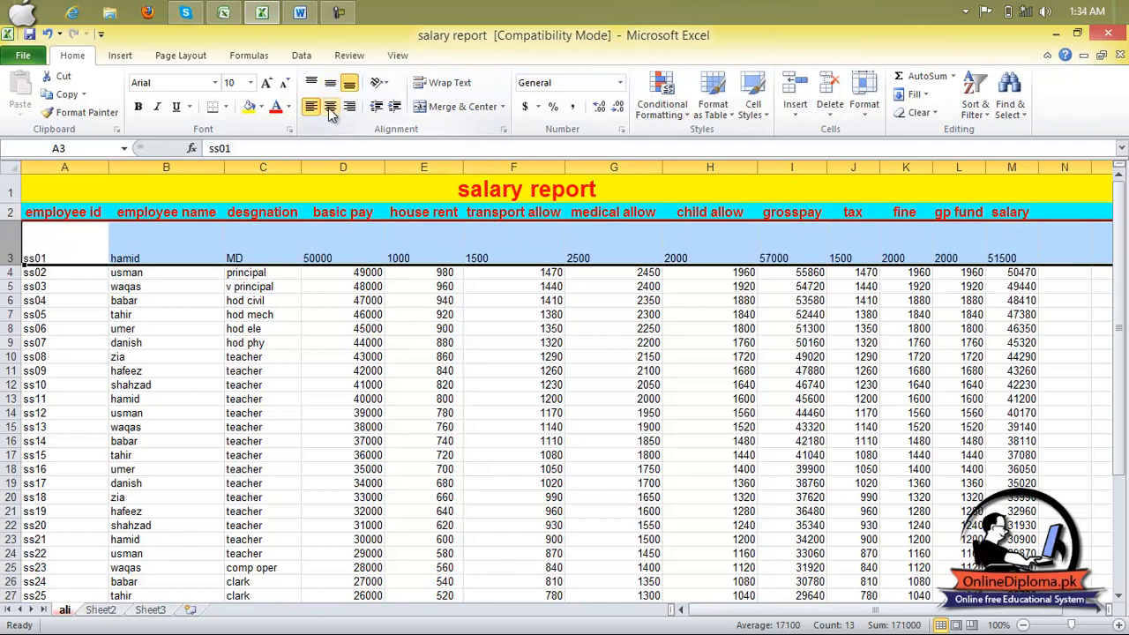
{"action": "left_click", "coordinate": [328, 108]}
{"action": "left_click", "coordinate": [329, 85]}
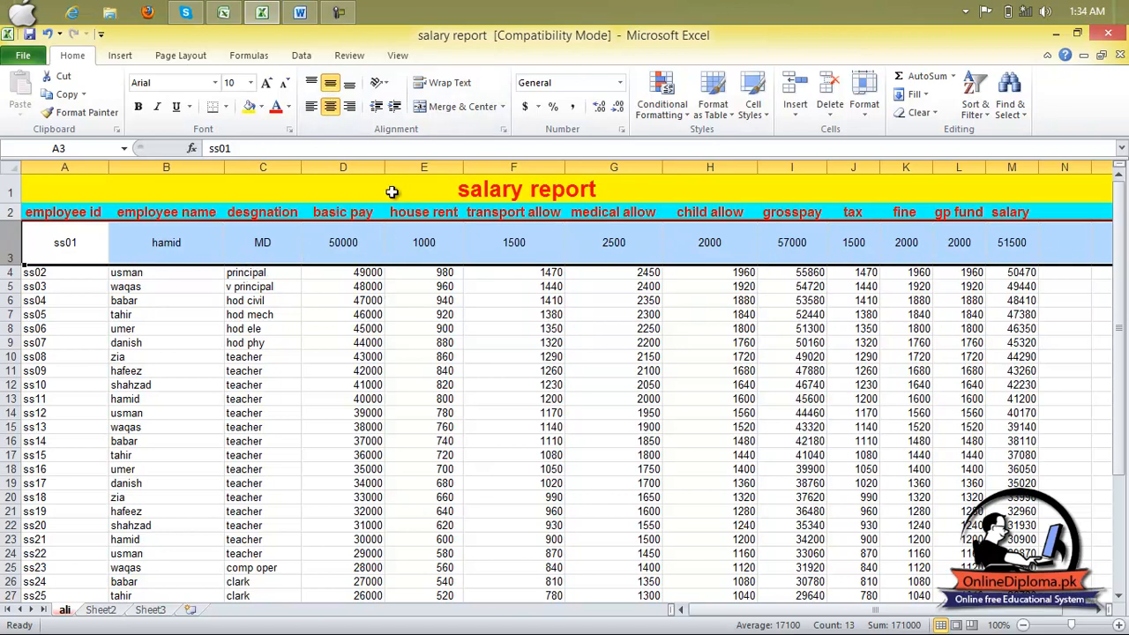
Increase the indent of row 3 by several levels and decrease it back to one level.
{"action": "left_click", "coordinate": [394, 107]}
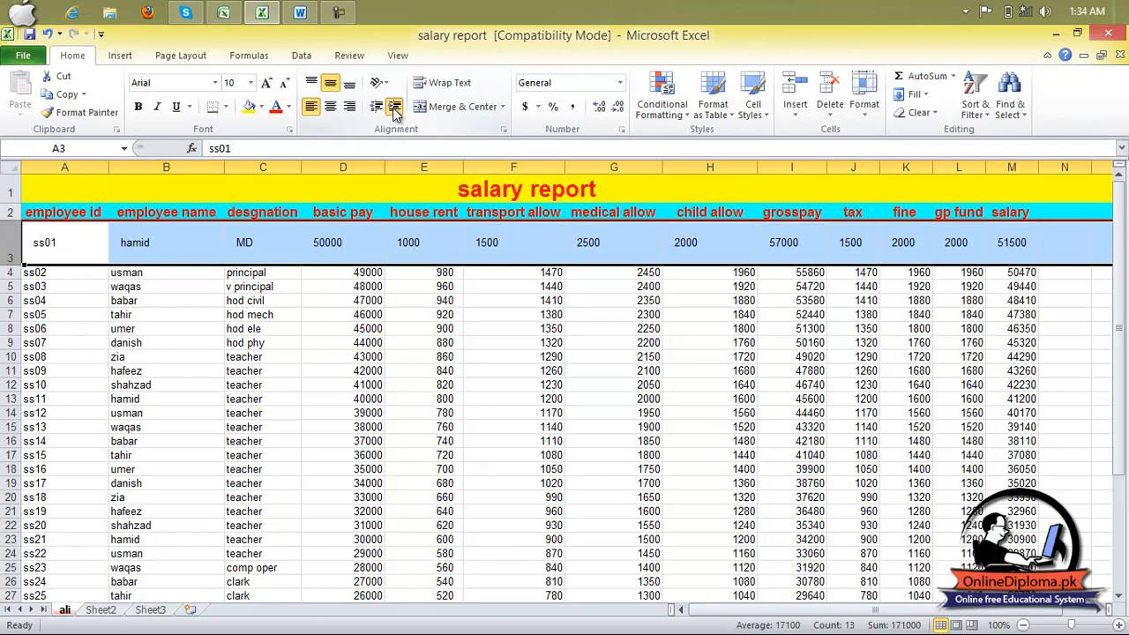
{"action": "left_click", "coordinate": [395, 108]}
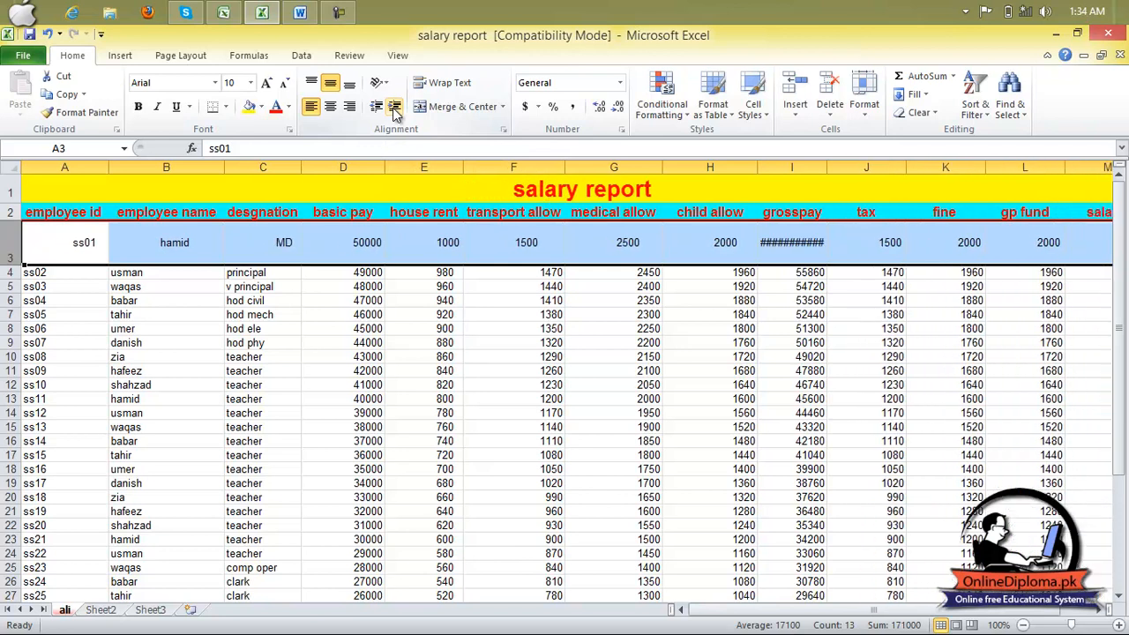
{"action": "left_click", "coordinate": [394, 107]}
{"action": "left_click", "coordinate": [380, 109]}
{"action": "left_click", "coordinate": [381, 109]}
{"action": "left_click", "coordinate": [381, 109]}
{"action": "left_click", "coordinate": [381, 110]}
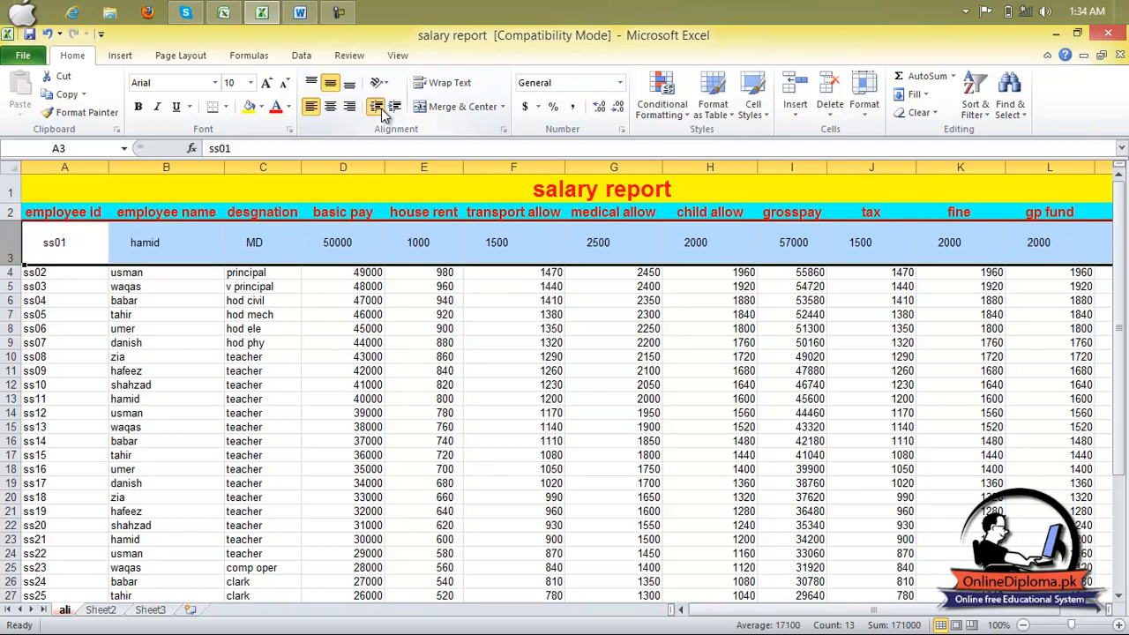
{"action": "left_click", "coordinate": [381, 109]}
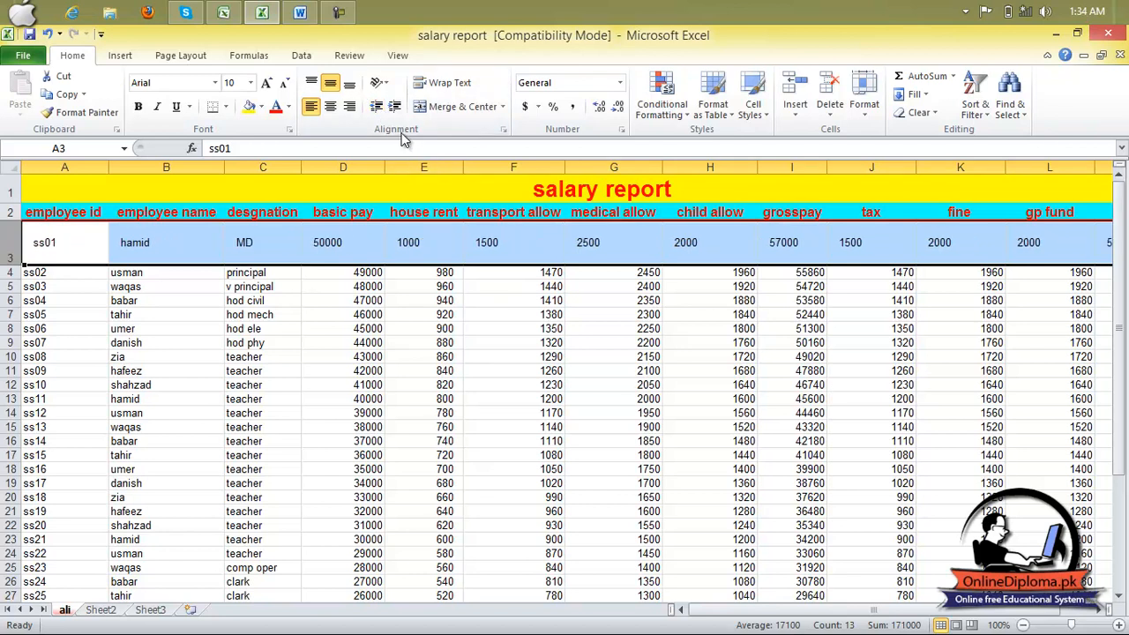
{"action": "left_click", "coordinate": [384, 85]}
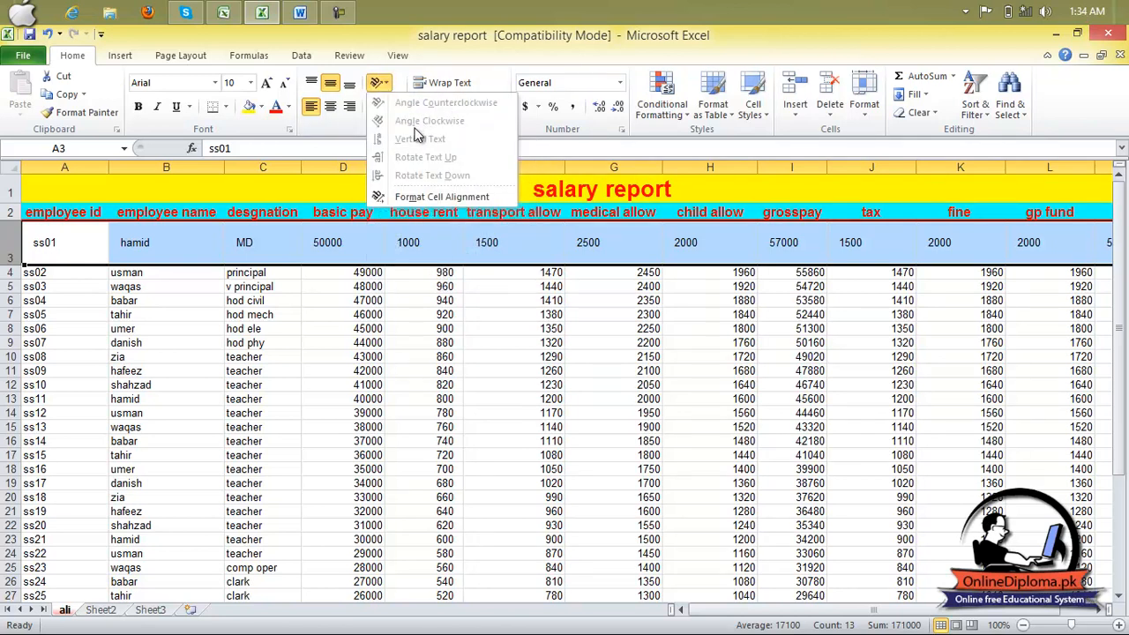
{"action": "left_click", "coordinate": [364, 300]}
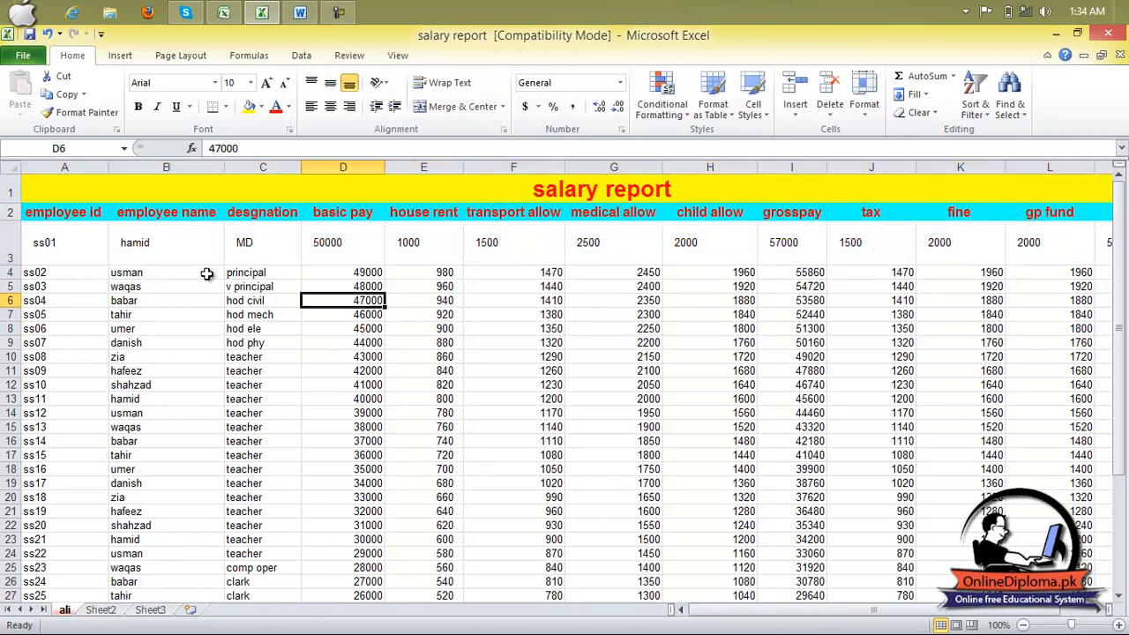
{"action": "left_click_drag", "start_coordinate": [115, 270], "coordinate": [502, 273]}
{"action": "left_click", "coordinate": [377, 84]}
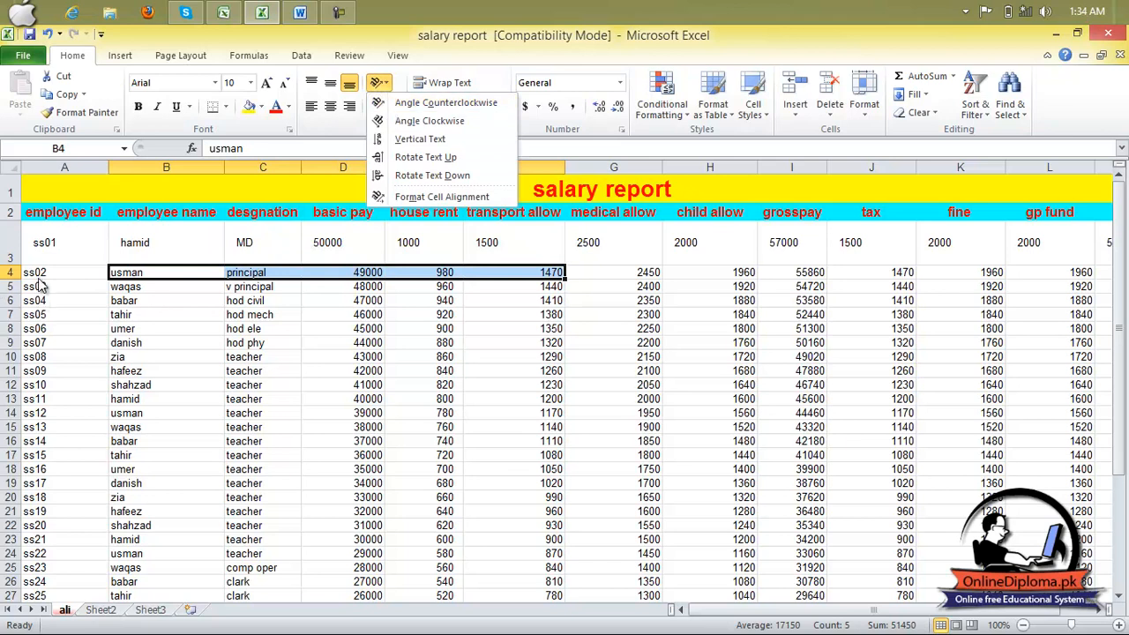
Try the counterclockwise, clockwise, vertical and rotate-up text orientations on the whole of row 4, ending with its text rotated down.
{"action": "left_click", "coordinate": [11, 273]}
{"action": "left_click", "coordinate": [11, 273]}
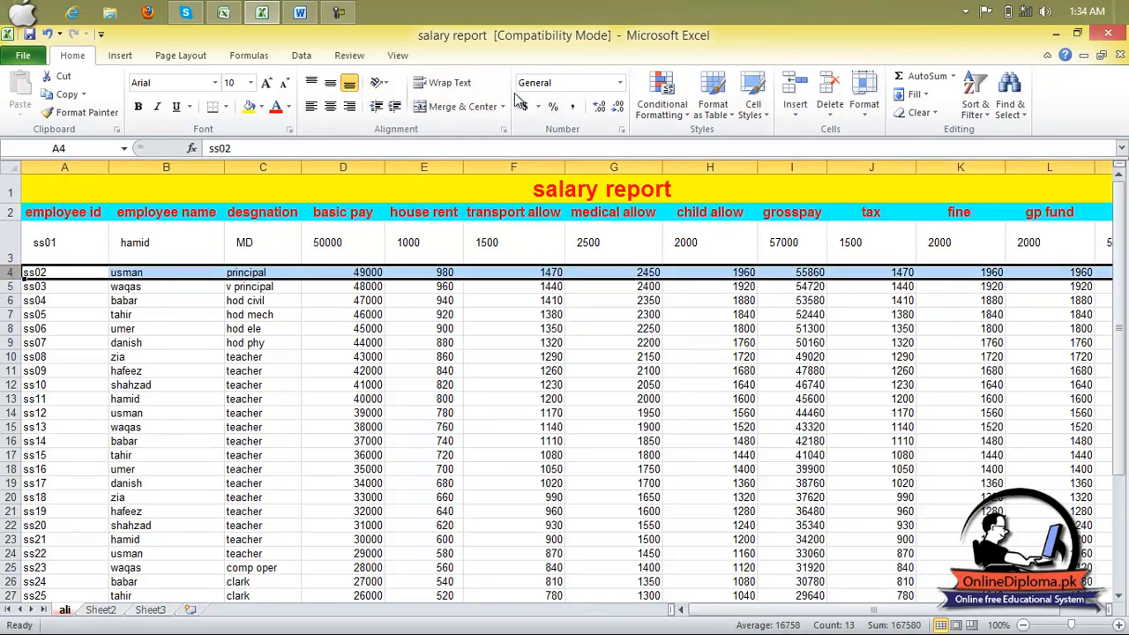
{"action": "left_click", "coordinate": [380, 82]}
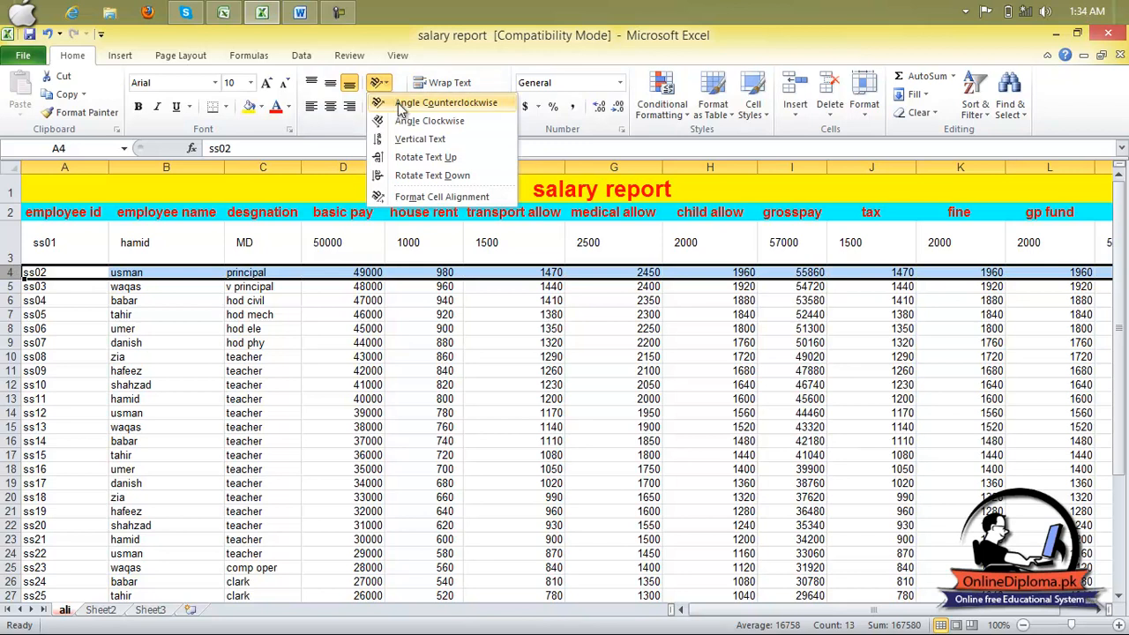
{"action": "left_click", "coordinate": [401, 107]}
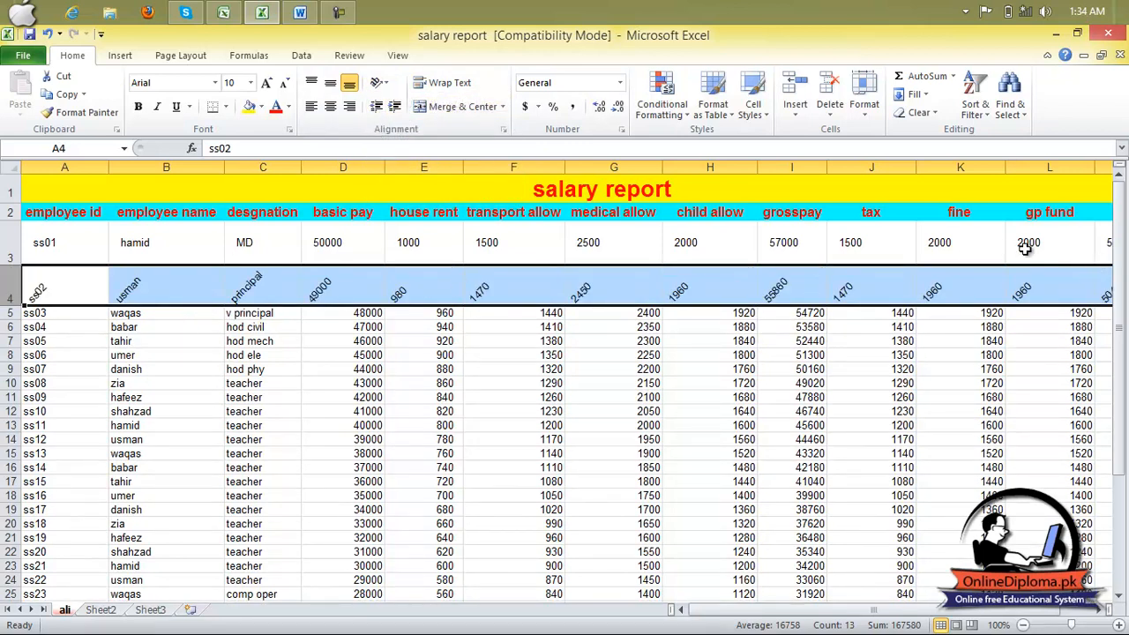
{"action": "left_click", "coordinate": [380, 83]}
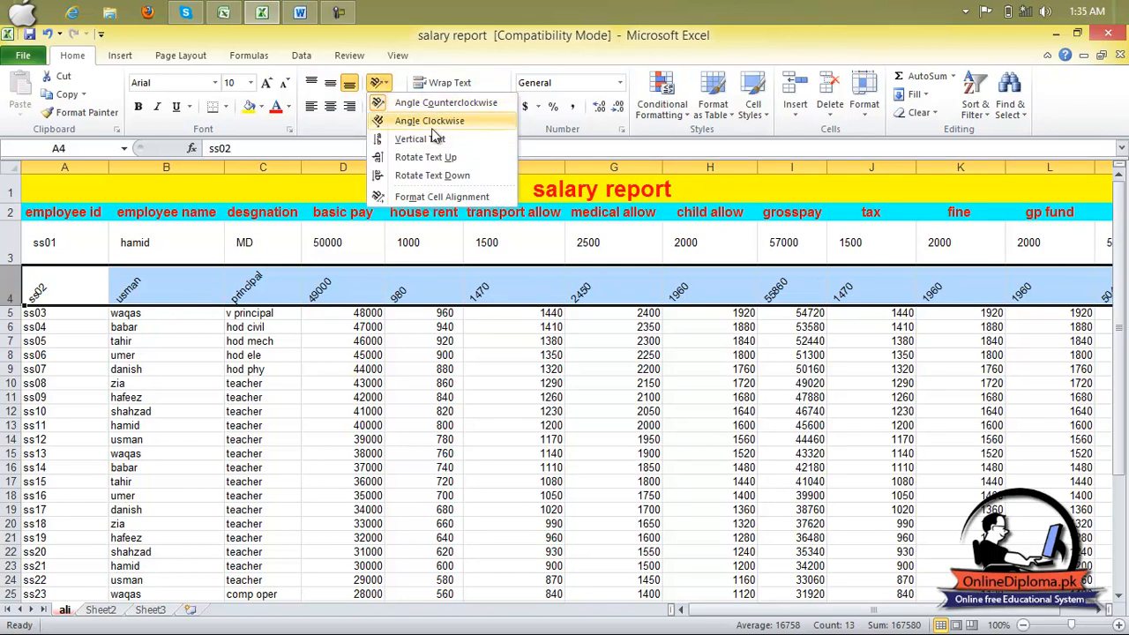
{"action": "left_click", "coordinate": [430, 124]}
{"action": "left_click", "coordinate": [379, 82]}
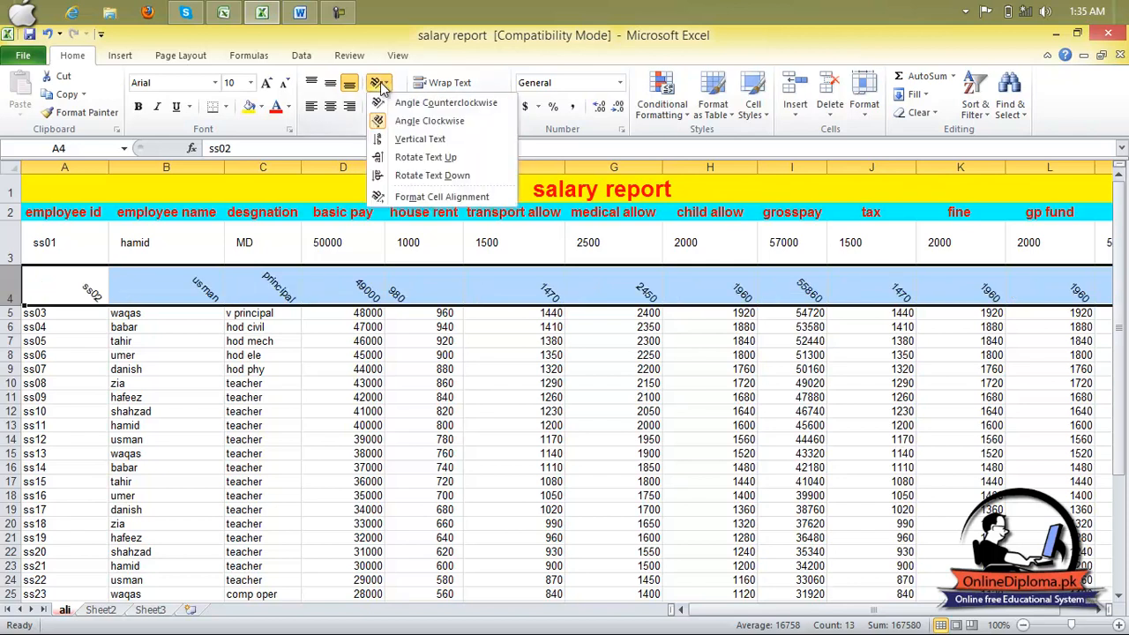
{"action": "left_click", "coordinate": [414, 139]}
{"action": "left_click", "coordinate": [380, 82]}
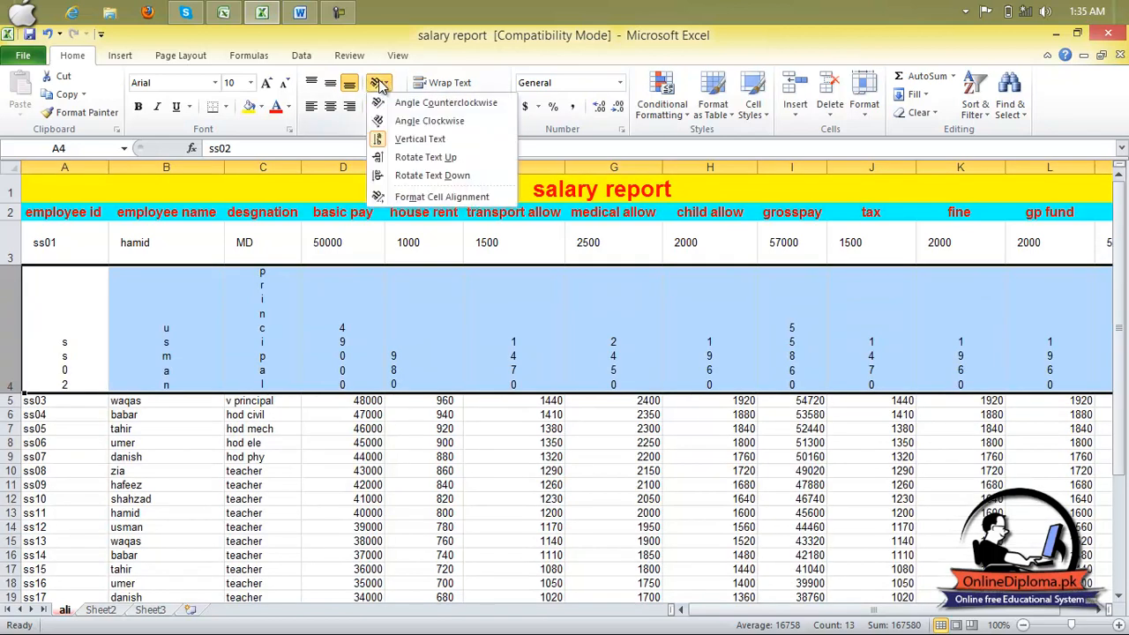
{"action": "left_click", "coordinate": [414, 157]}
{"action": "left_click", "coordinate": [379, 82]}
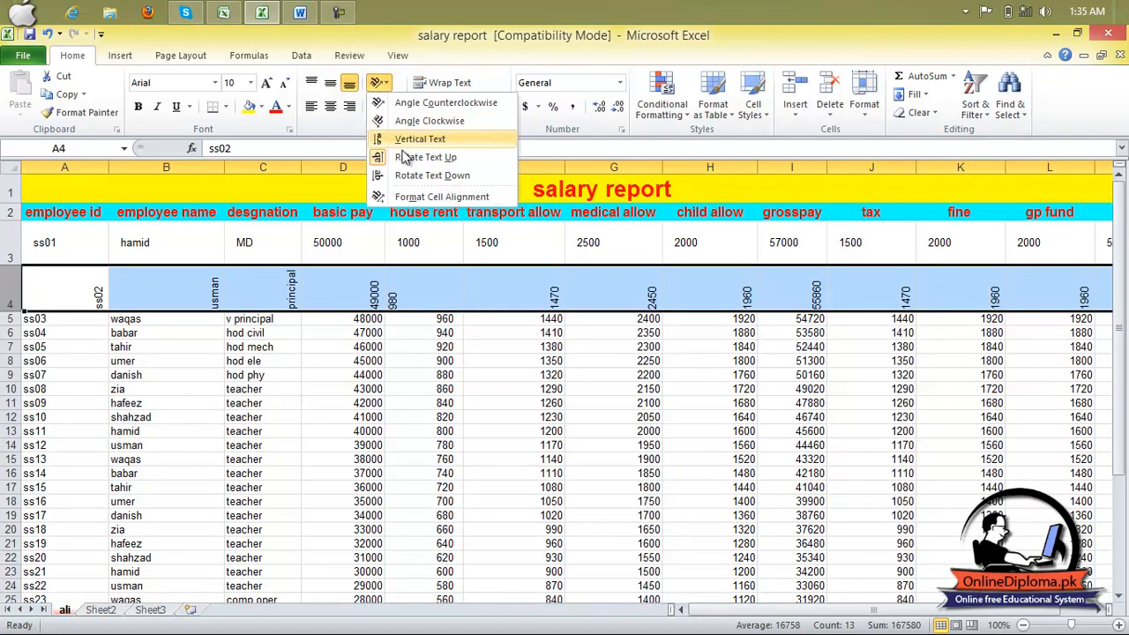
{"action": "left_click", "coordinate": [417, 175]}
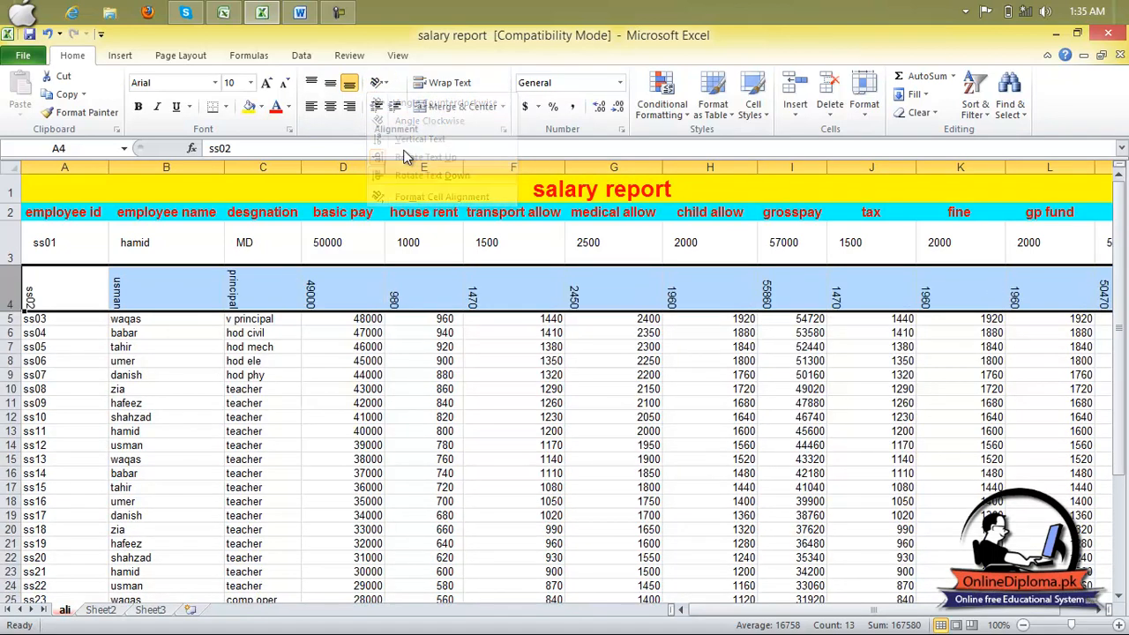
Inspect the alignment settings and number categories for row 4 in Format Cells, and close the dialog without changes.
{"action": "left_click", "coordinate": [382, 83]}
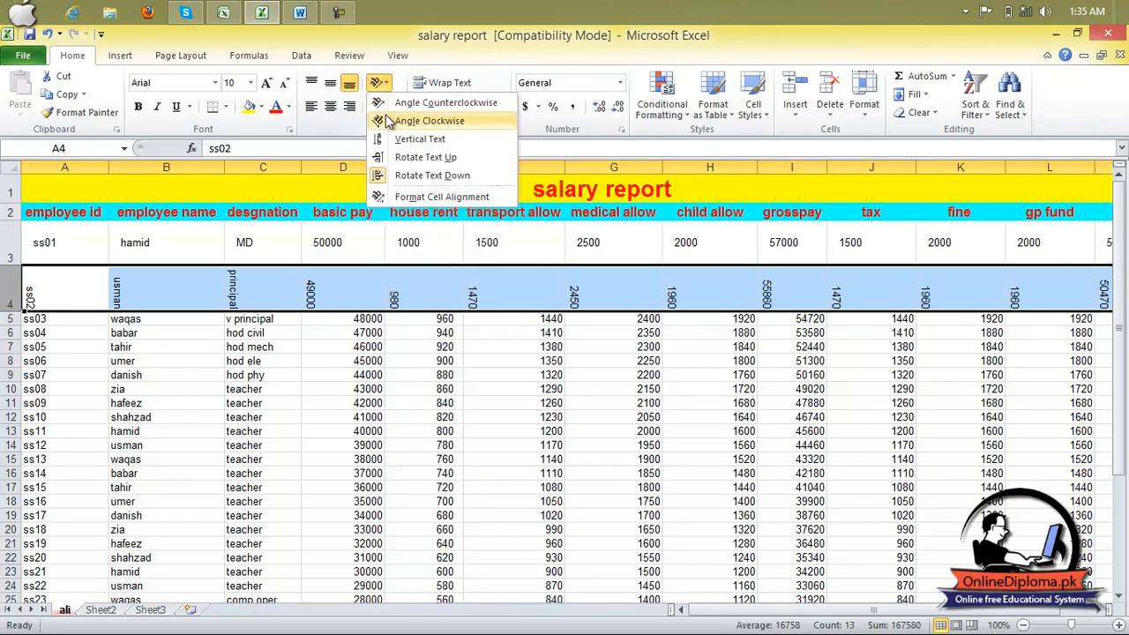
{"action": "left_click", "coordinate": [419, 201]}
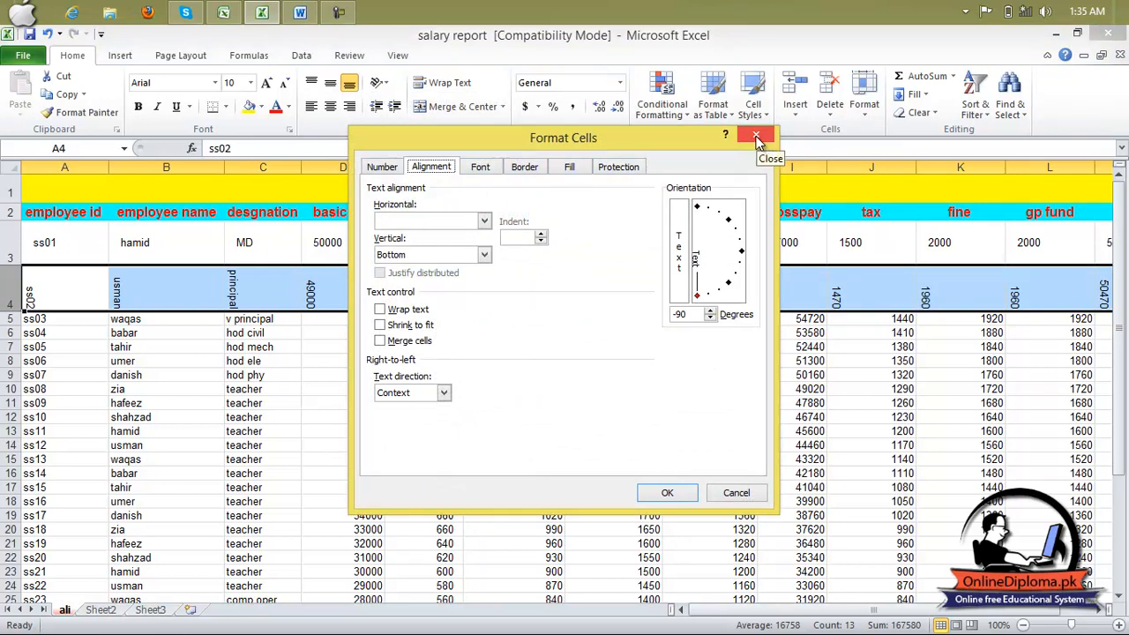
{"action": "left_click", "coordinate": [385, 167]}
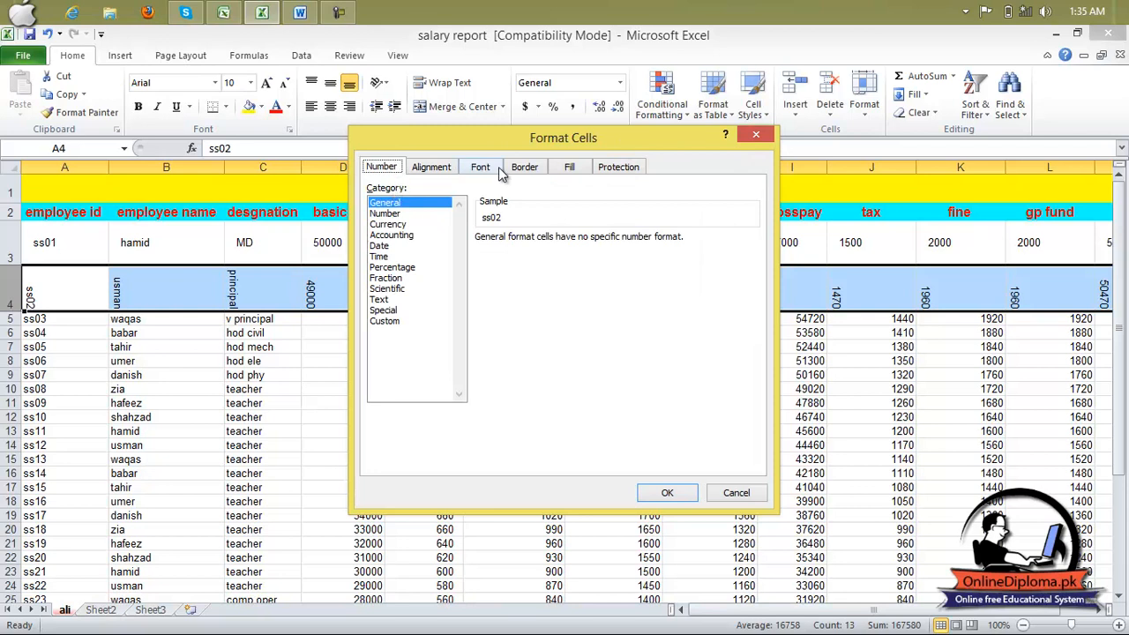
{"action": "left_click", "coordinate": [757, 135]}
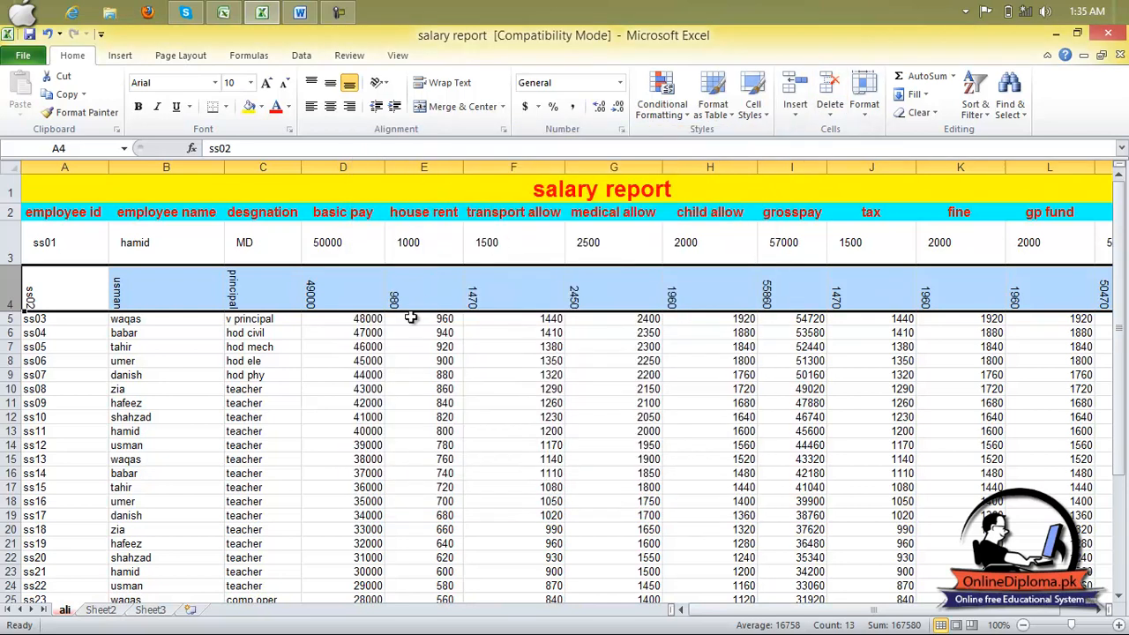
Format the basic pay values in D5:D24 as Number with two decimal places.
{"action": "left_click_drag", "start_coordinate": [413, 318], "coordinate": [424, 295]}
{"action": "left_click", "coordinate": [369, 335]}
{"action": "left_click_drag", "start_coordinate": [366, 319], "coordinate": [345, 581]}
{"action": "left_click", "coordinate": [379, 83]}
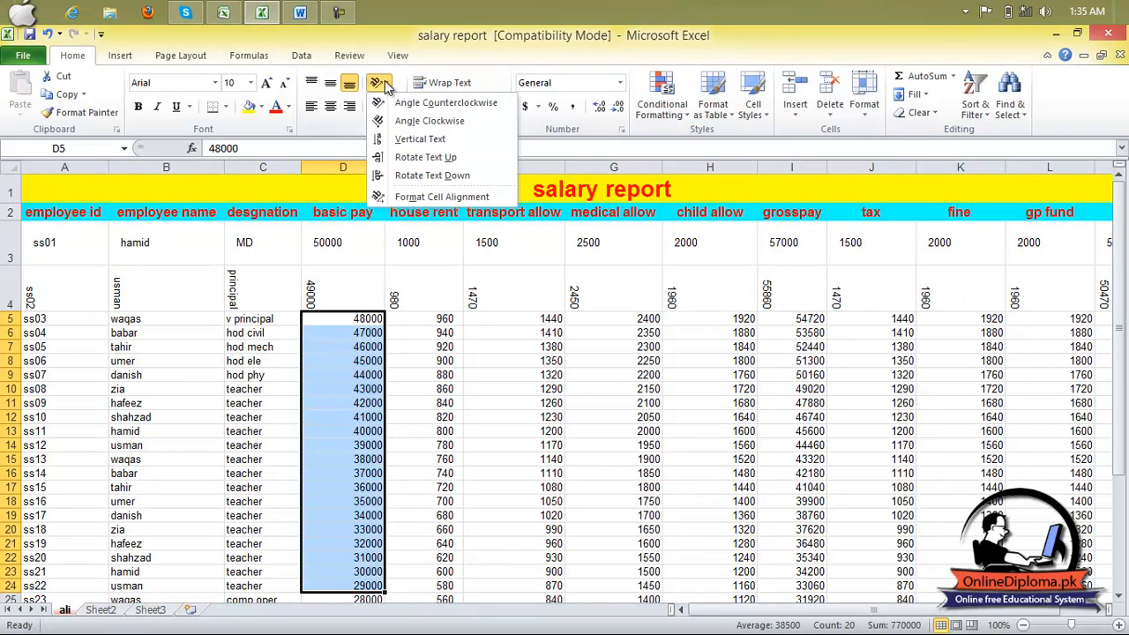
{"action": "left_click", "coordinate": [397, 197]}
{"action": "left_click", "coordinate": [388, 170]}
{"action": "left_click_drag", "start_coordinate": [411, 139], "coordinate": [732, 79]}
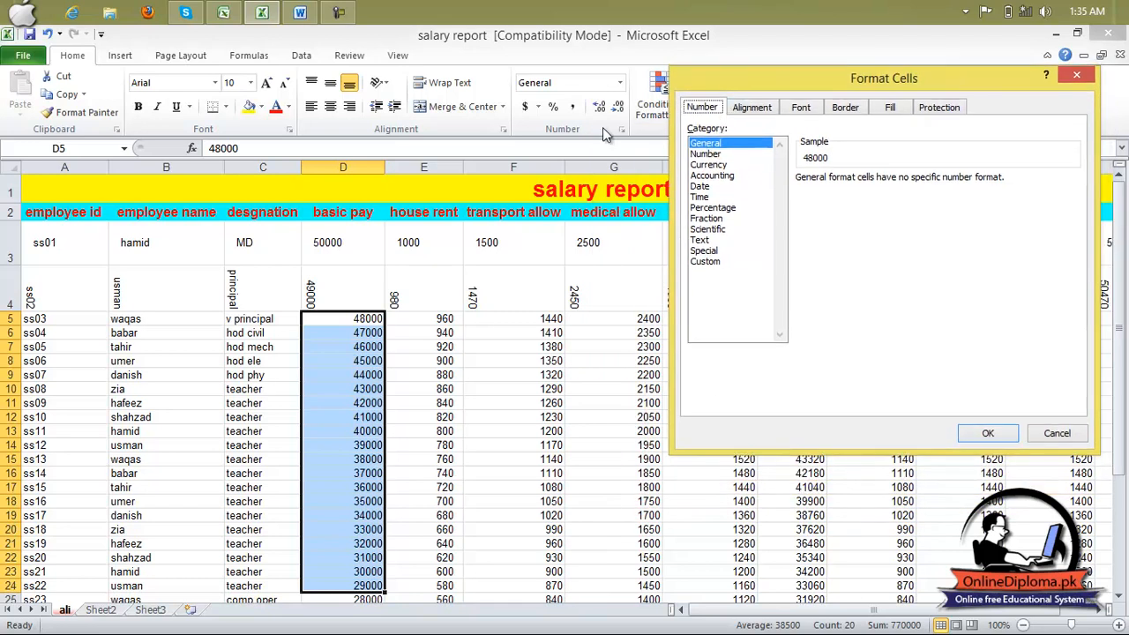
{"action": "left_click", "coordinate": [710, 154]}
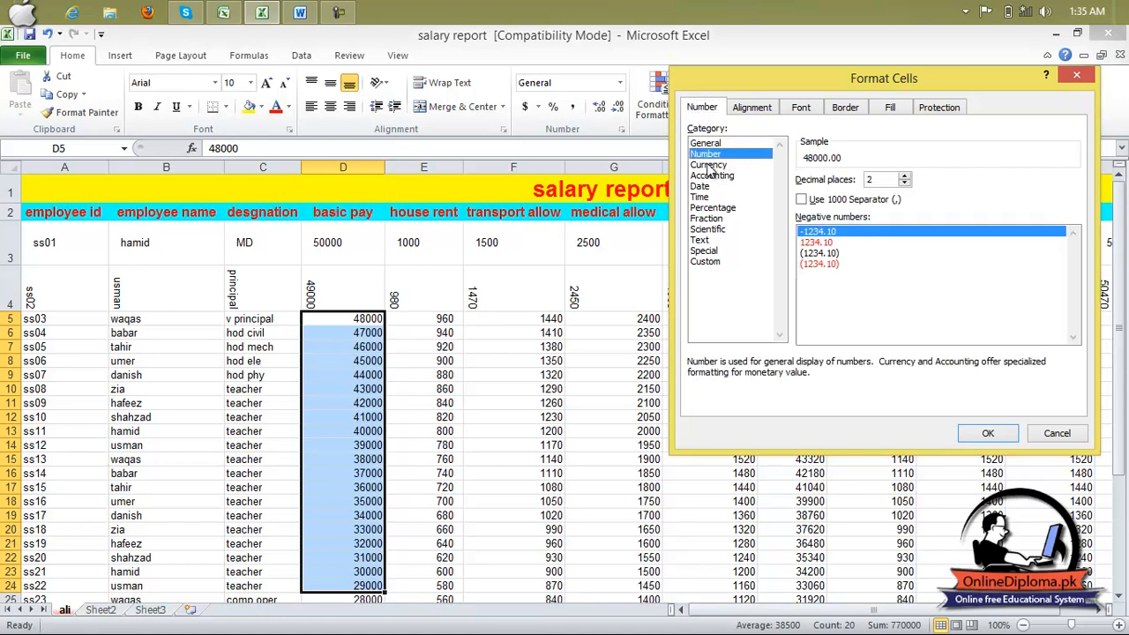
{"action": "left_click", "coordinate": [970, 432]}
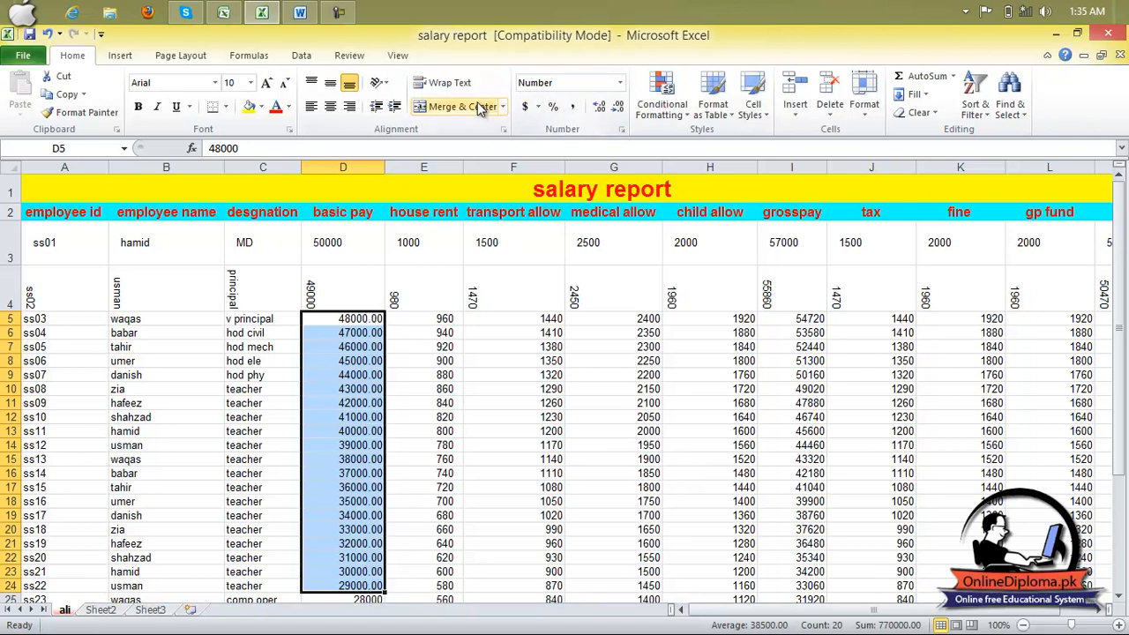
Change the format of the basic pay values in D5:D24 to Currency with the $ symbol and two decimal places.
{"action": "left_click", "coordinate": [379, 82]}
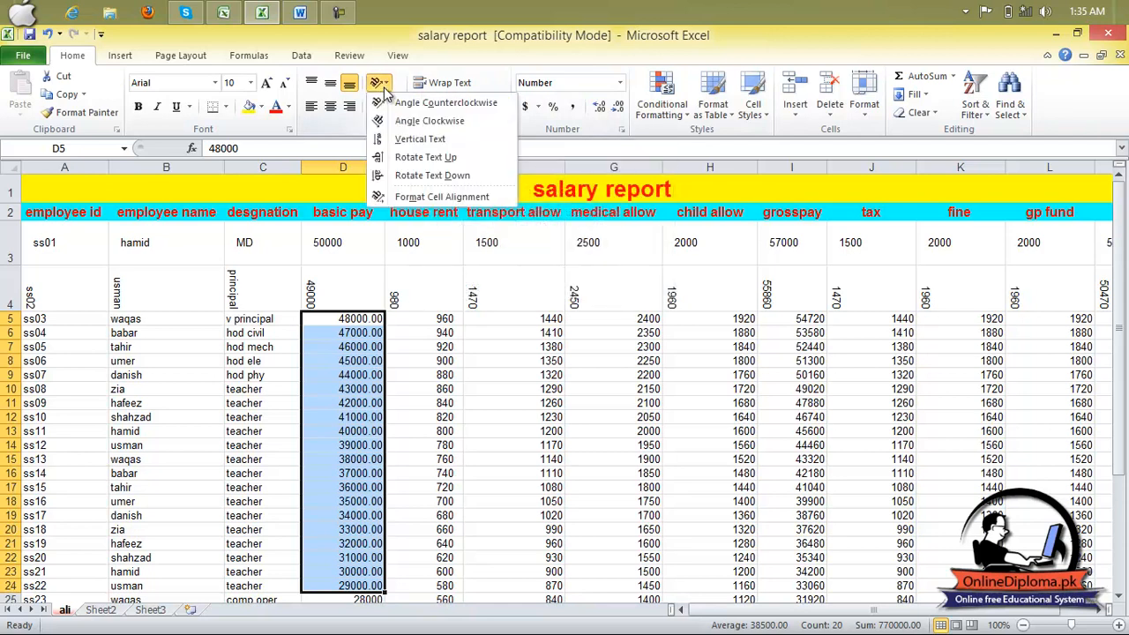
{"action": "left_click", "coordinate": [403, 195]}
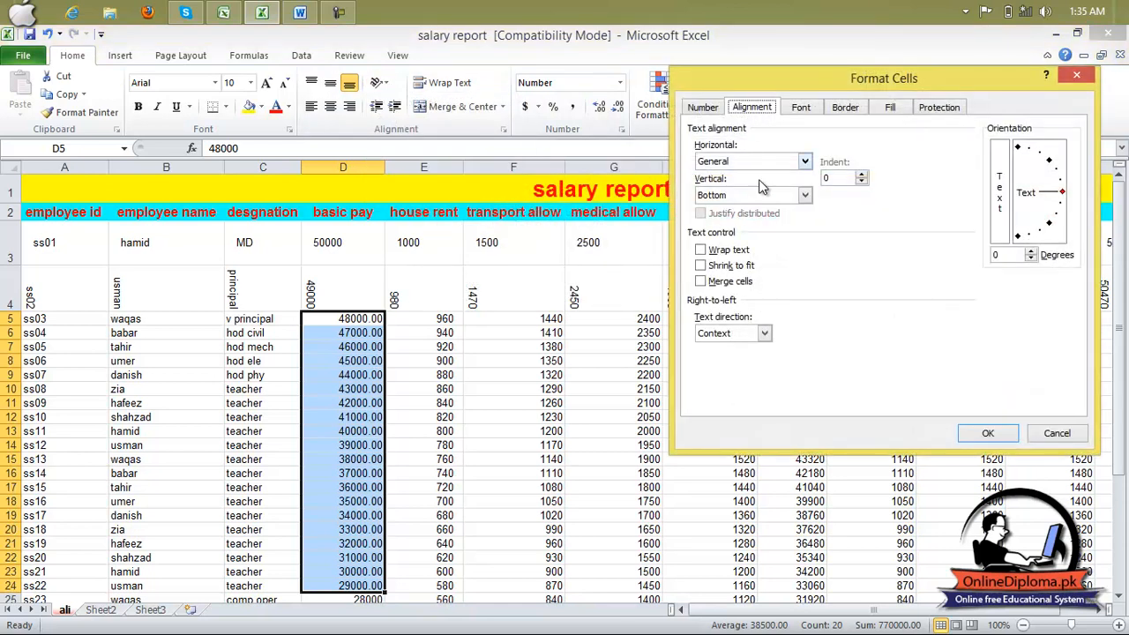
{"action": "left_click", "coordinate": [699, 107]}
{"action": "left_click", "coordinate": [723, 176]}
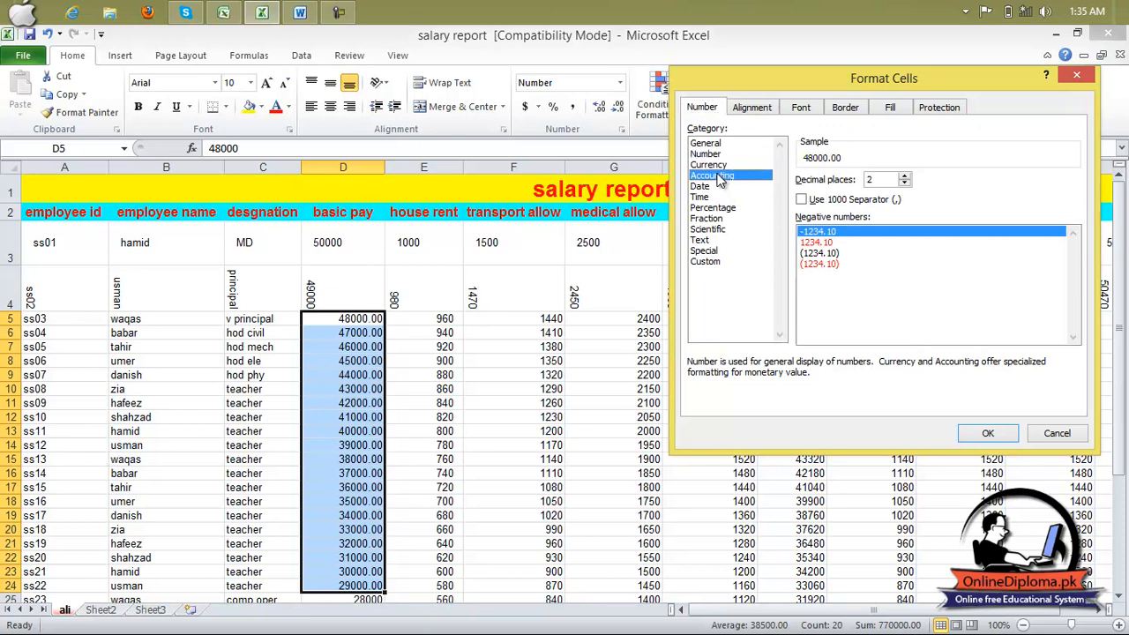
{"action": "left_click", "coordinate": [718, 187]}
{"action": "left_click", "coordinate": [719, 166]}
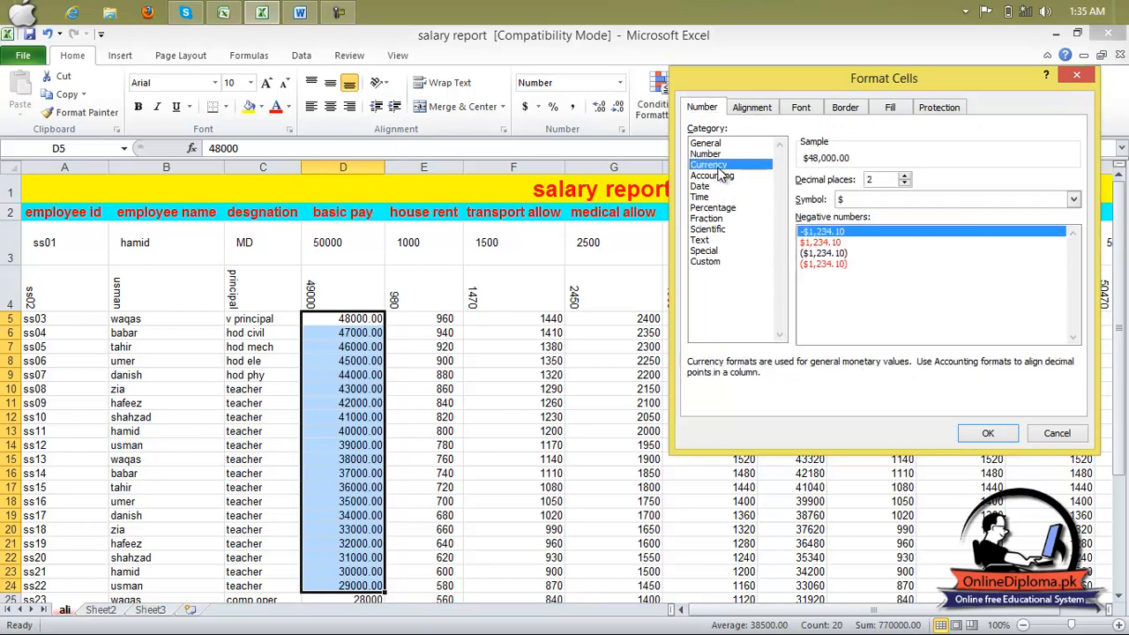
{"action": "left_click", "coordinate": [987, 434]}
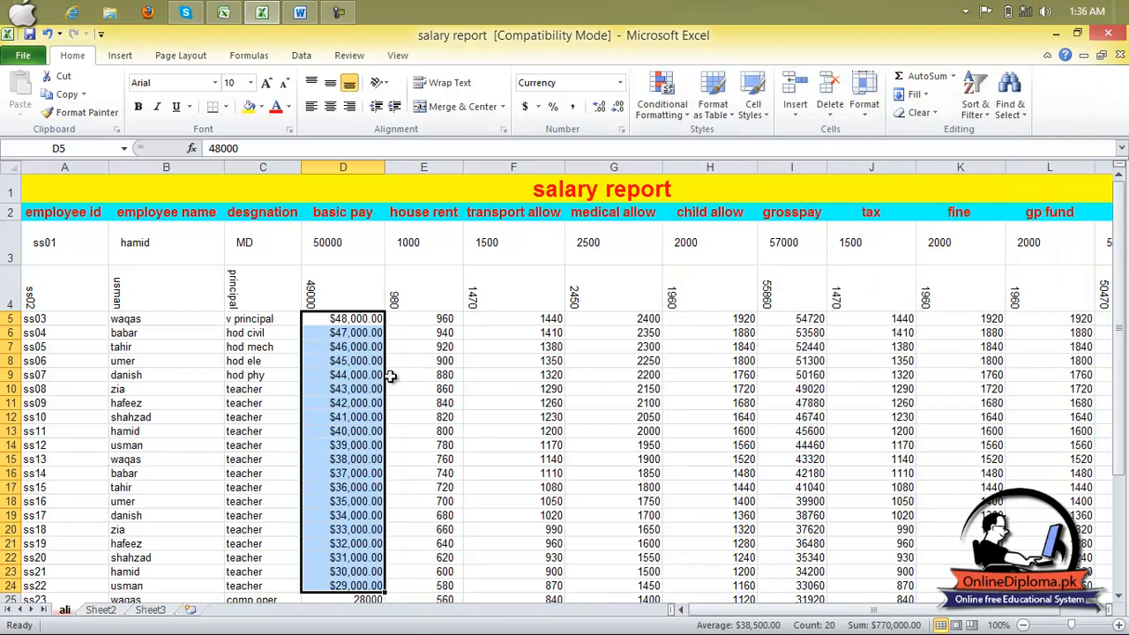
Set the number format of the basic pay values in D5:D24 back to General.
{"action": "left_click", "coordinate": [381, 83]}
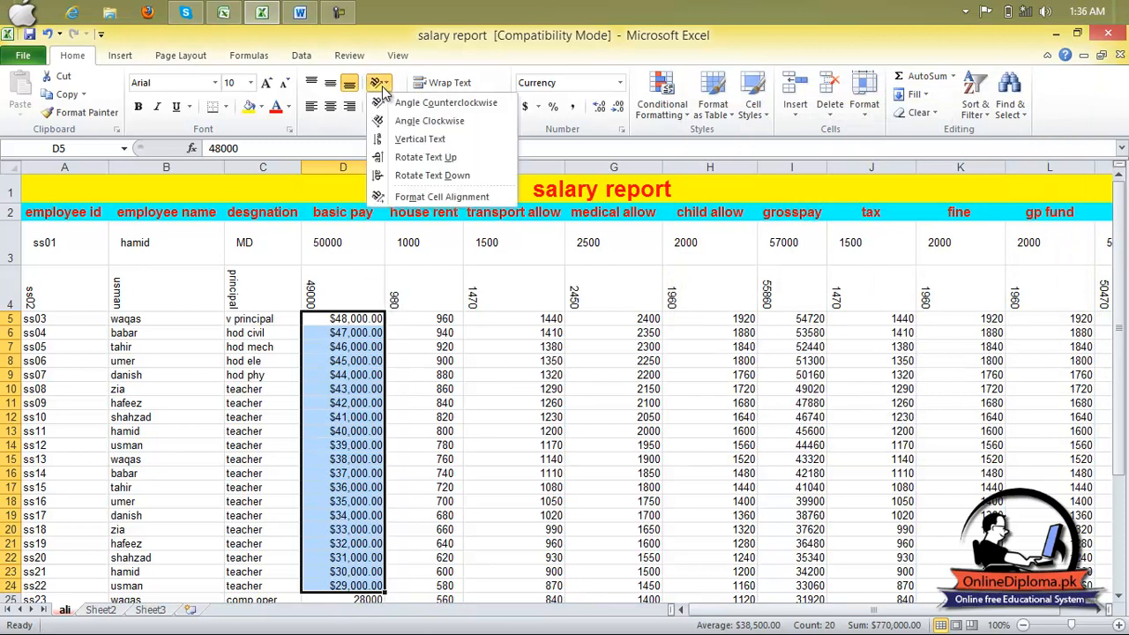
{"action": "left_click", "coordinate": [407, 197]}
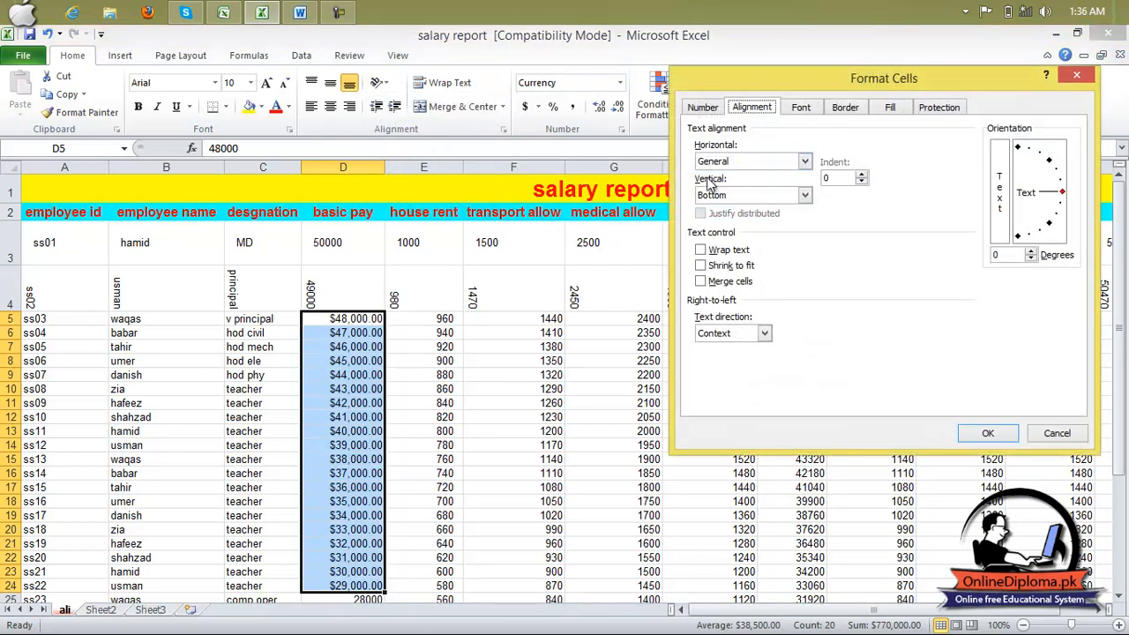
{"action": "left_click", "coordinate": [706, 112]}
{"action": "left_click", "coordinate": [707, 144]}
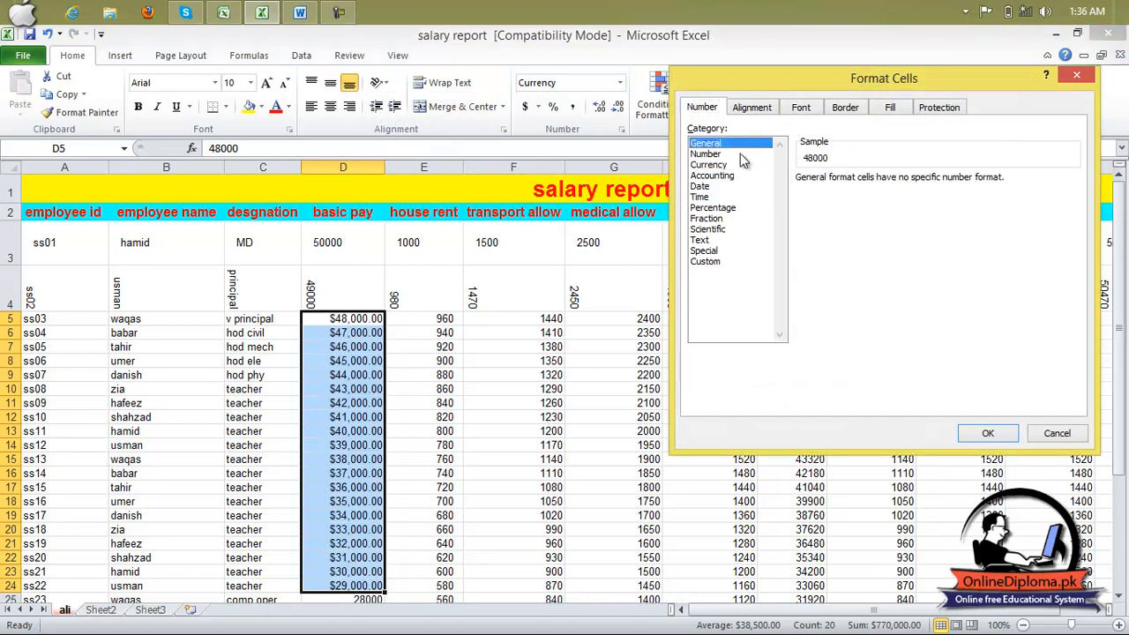
{"action": "left_click", "coordinate": [988, 433]}
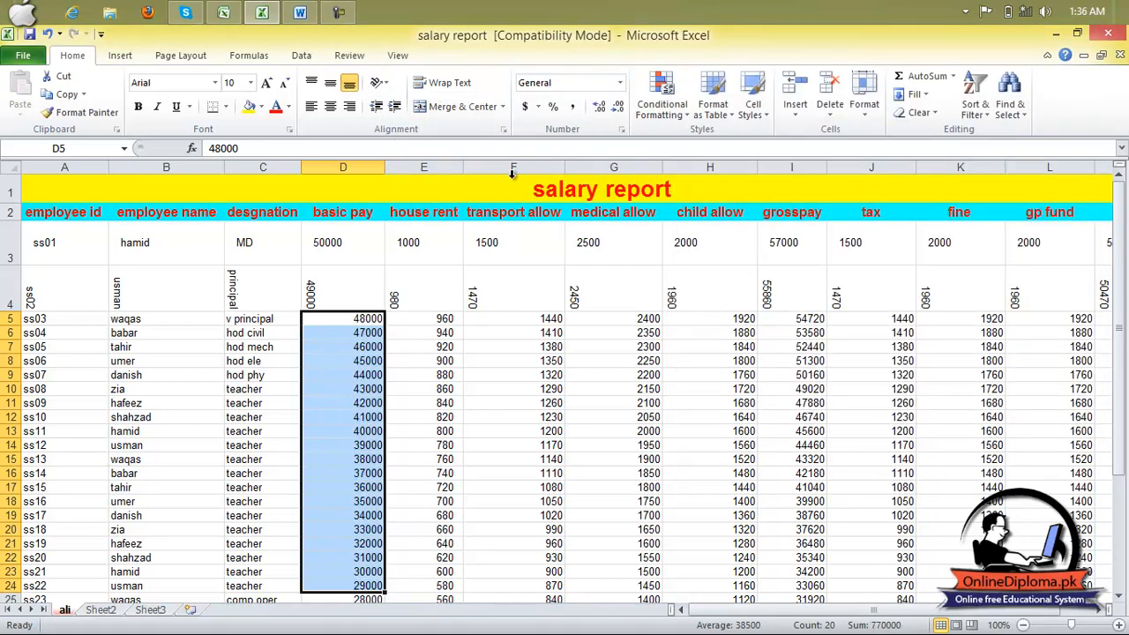
Examine the alignment and orientation settings of D5:D24 in Format Cells, and close the dialog without changes.
{"action": "left_click", "coordinate": [385, 83]}
{"action": "left_click", "coordinate": [411, 191]}
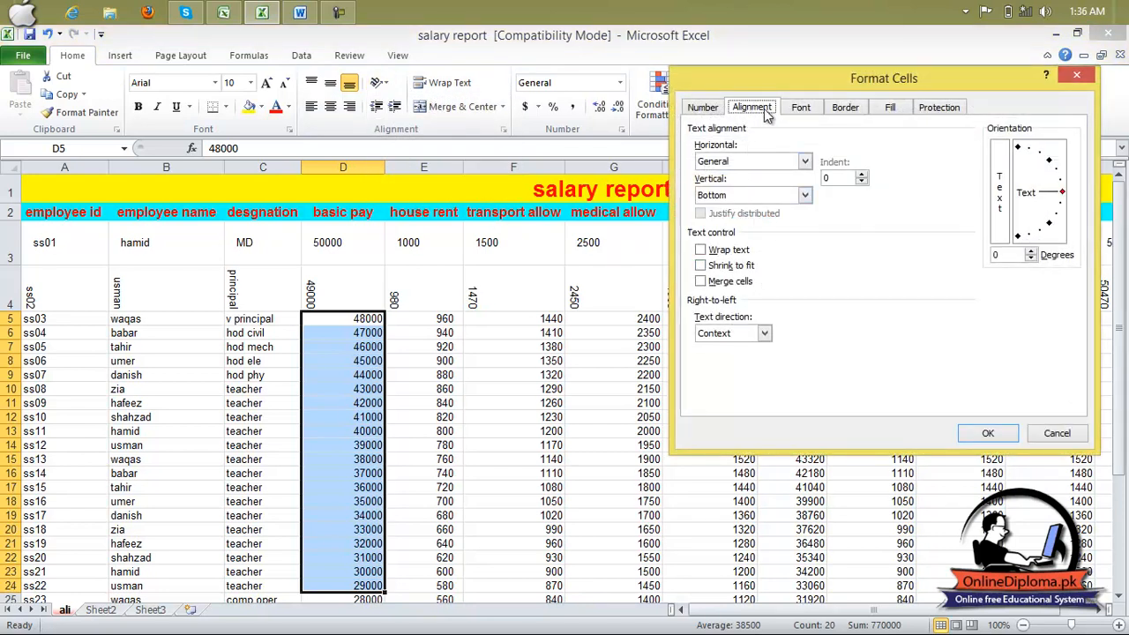
{"action": "left_click_drag", "start_coordinate": [779, 79], "coordinate": [596, 170]}
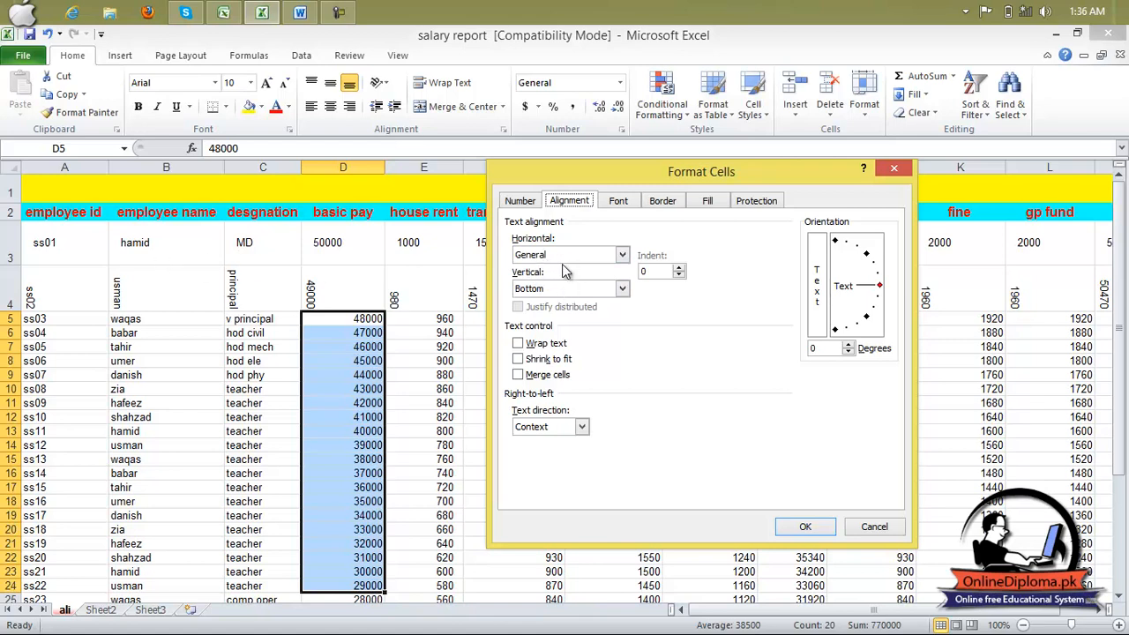
{"action": "left_click", "coordinate": [894, 168]}
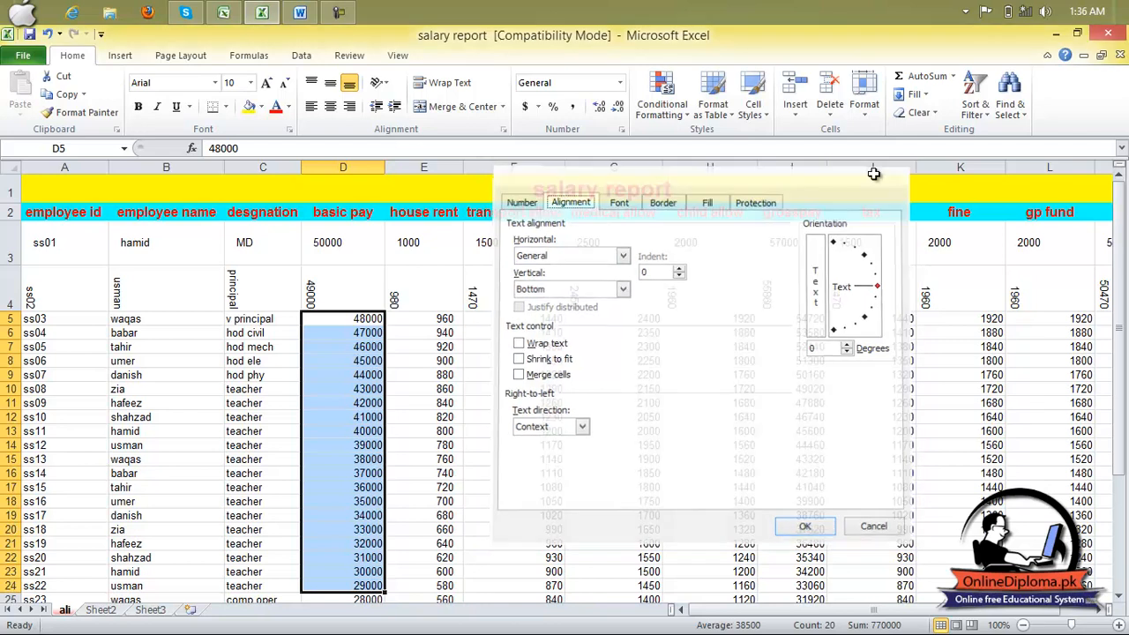
Set the alignment of row 3 to Left (Indent) horizontally and Bottom vertically in Format Cells.
{"action": "left_click", "coordinate": [66, 251]}
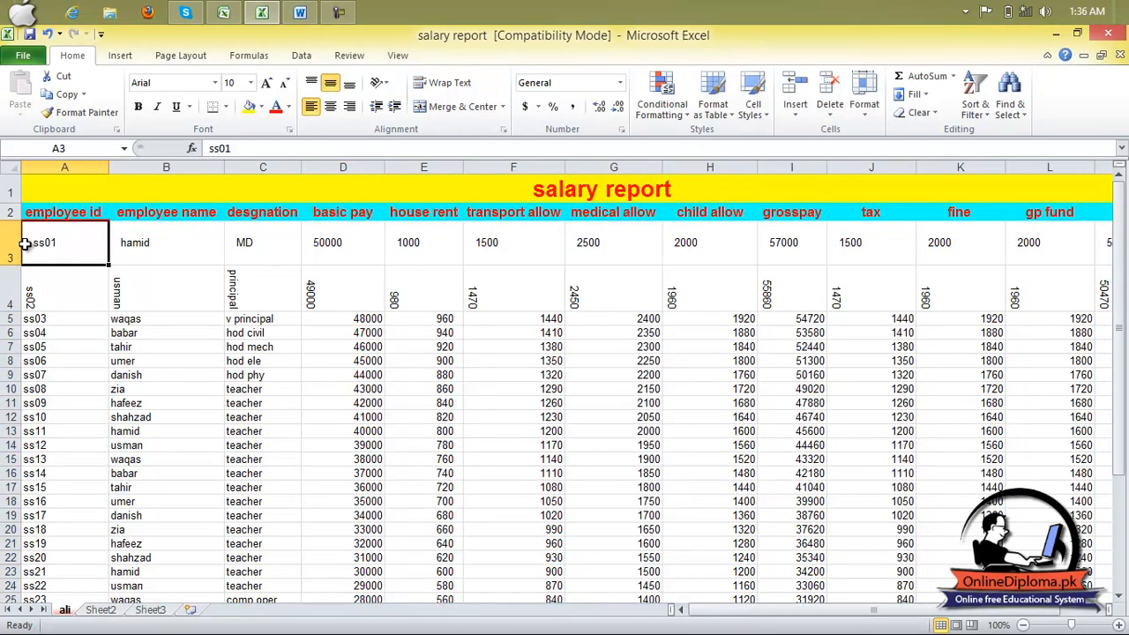
{"action": "left_click", "coordinate": [15, 242]}
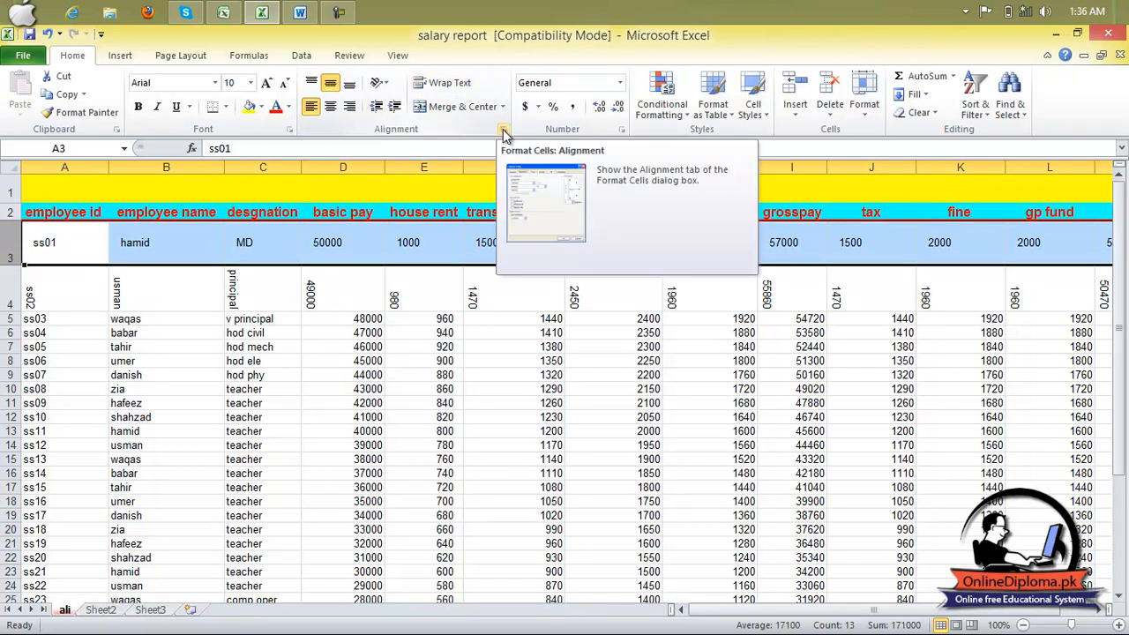
{"action": "left_click", "coordinate": [380, 82]}
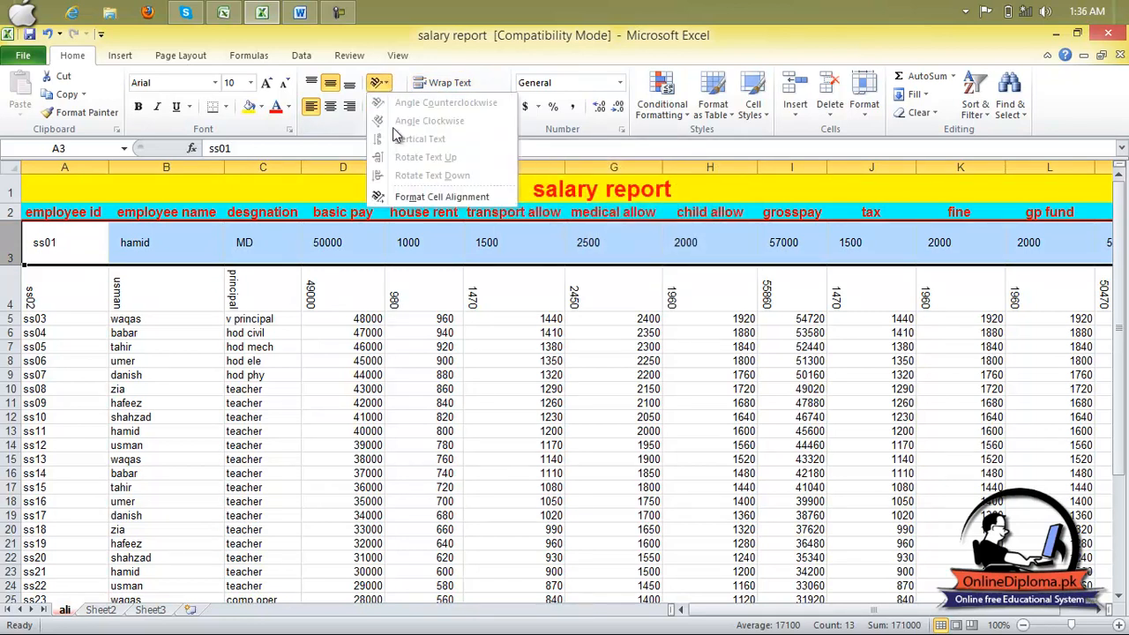
{"action": "left_click", "coordinate": [413, 198]}
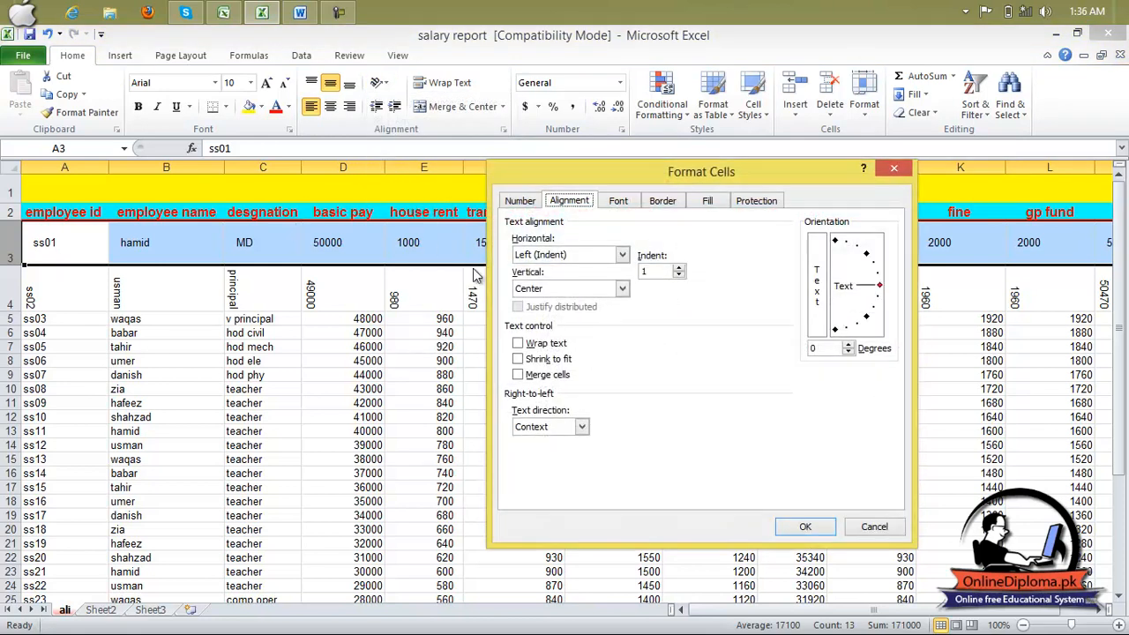
{"action": "left_click", "coordinate": [622, 255]}
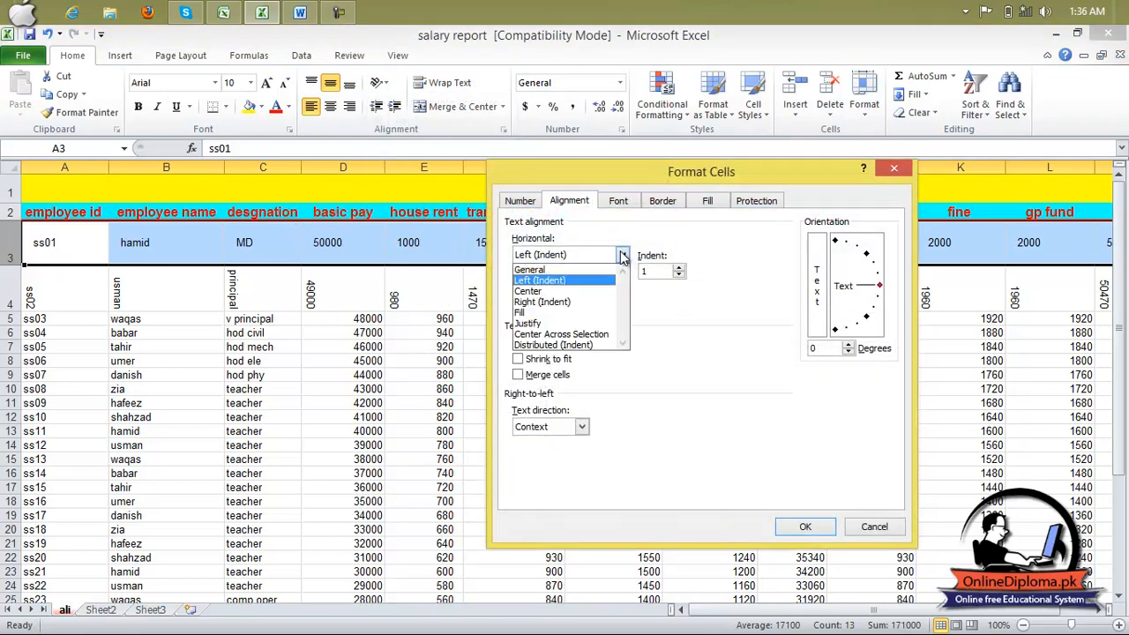
{"action": "left_click", "coordinate": [575, 282]}
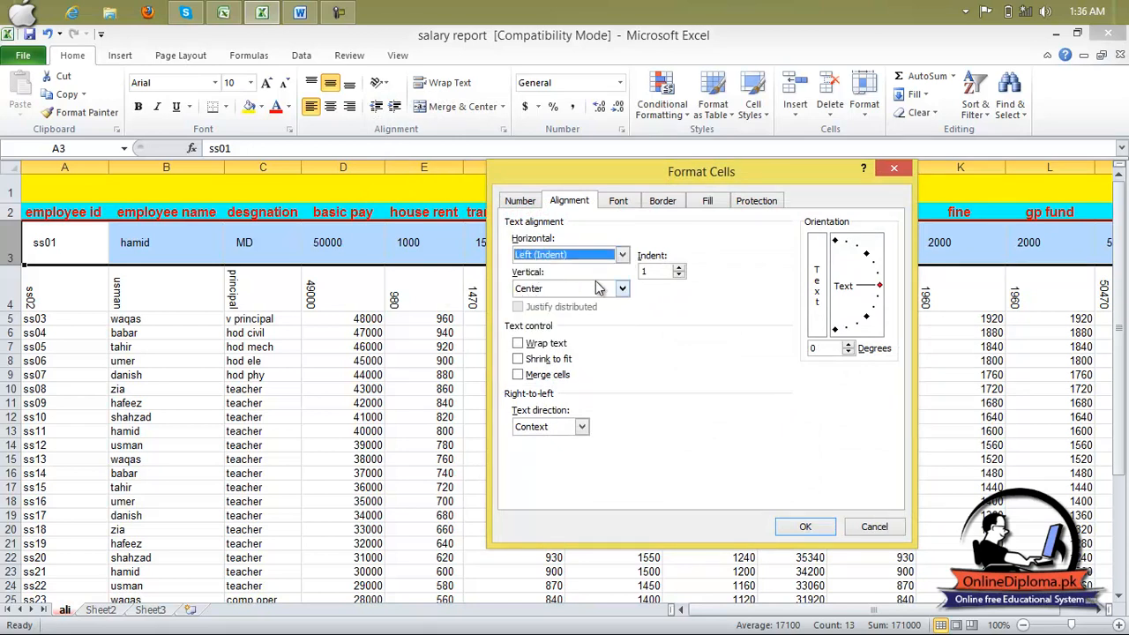
{"action": "left_click", "coordinate": [597, 291]}
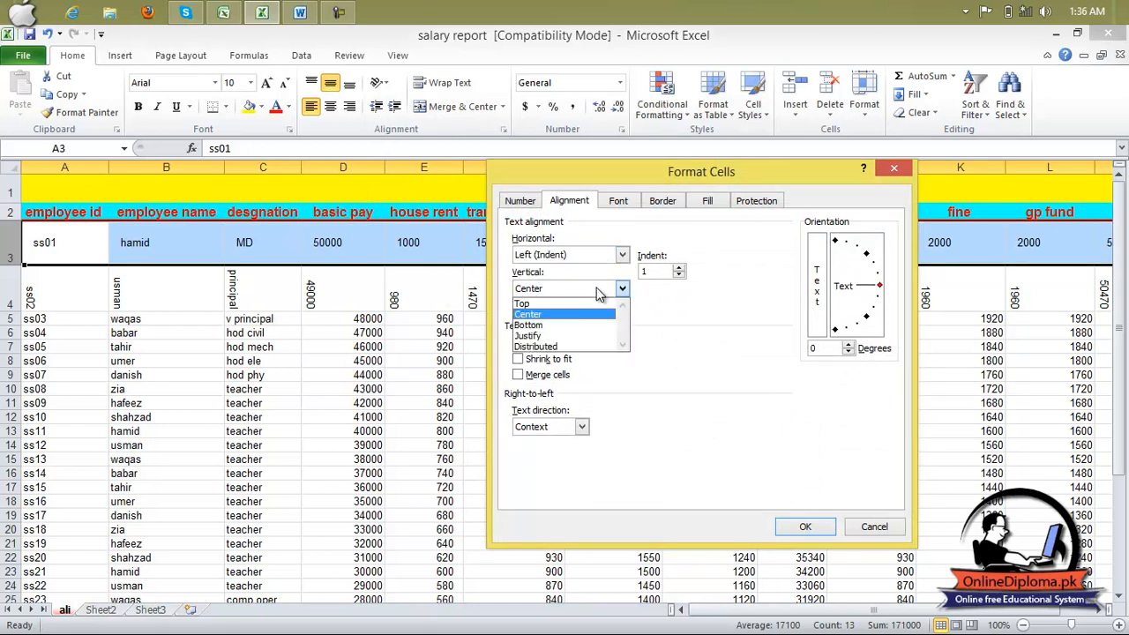
{"action": "left_click", "coordinate": [580, 325]}
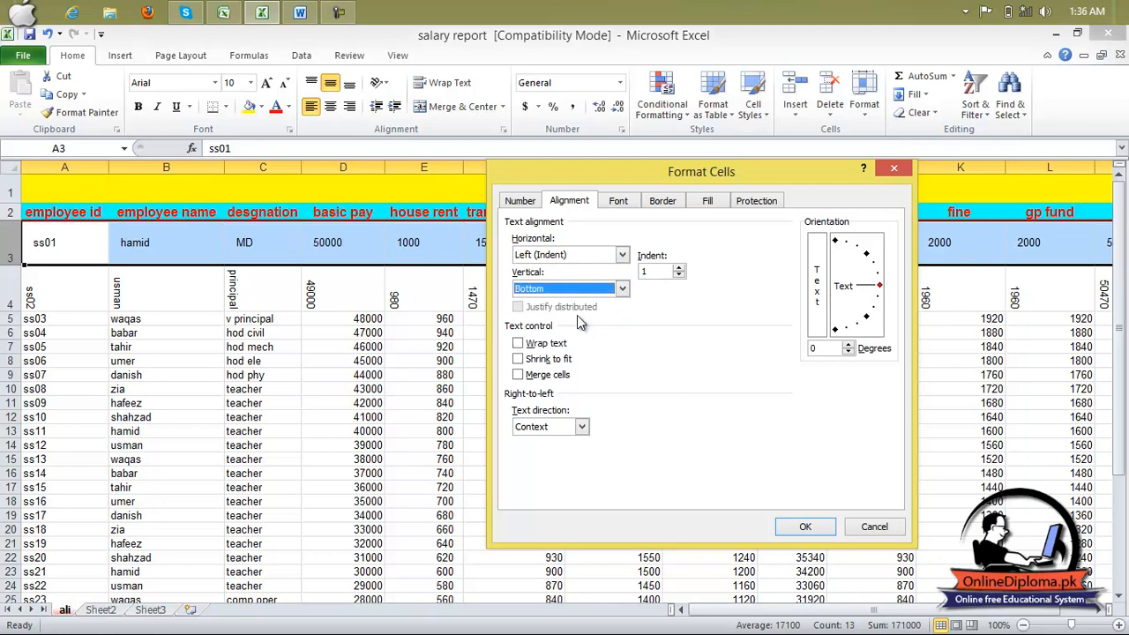
{"action": "left_click", "coordinate": [801, 528]}
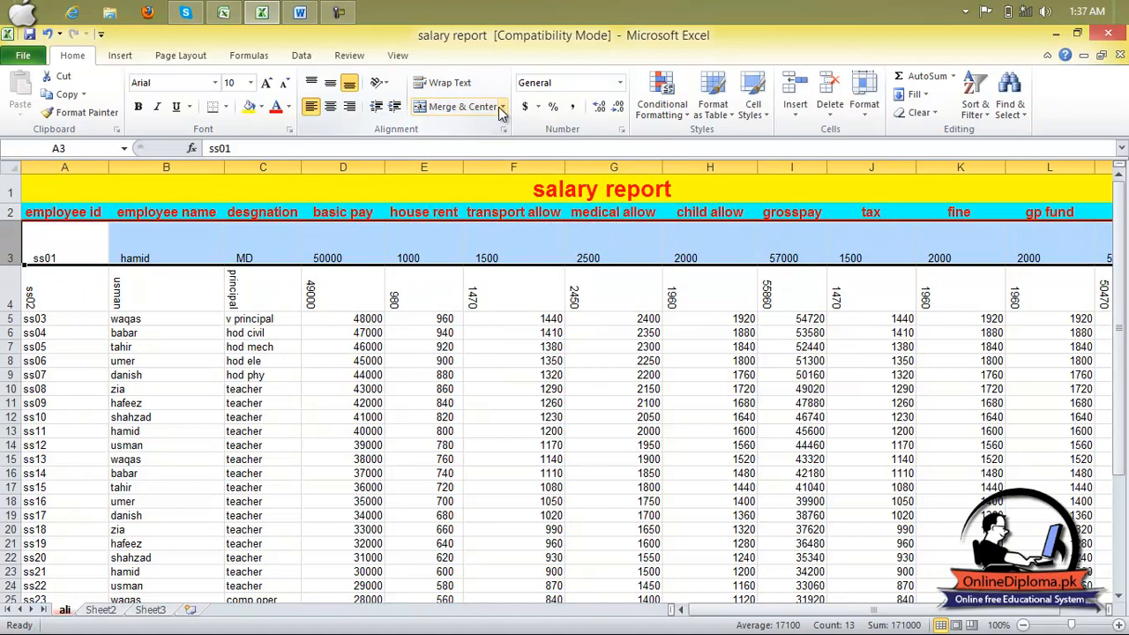
Change the horizontal alignment of row 3 to Right (Indent) in the cell alignment settings.
{"action": "left_click", "coordinate": [379, 84]}
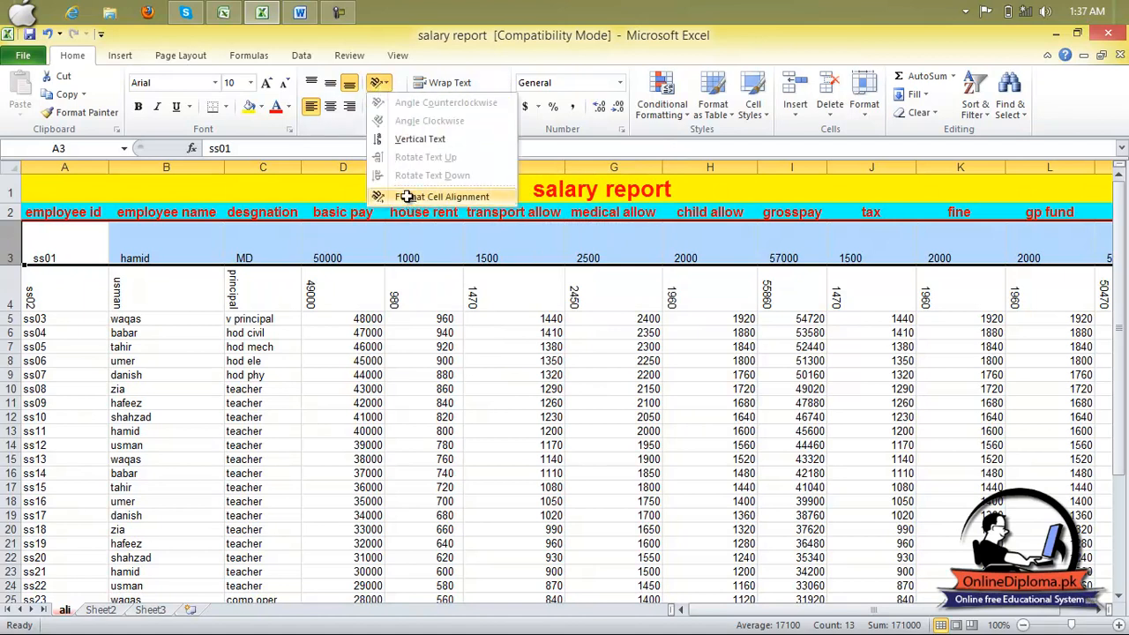
{"action": "left_click", "coordinate": [407, 196]}
{"action": "left_click", "coordinate": [551, 256]}
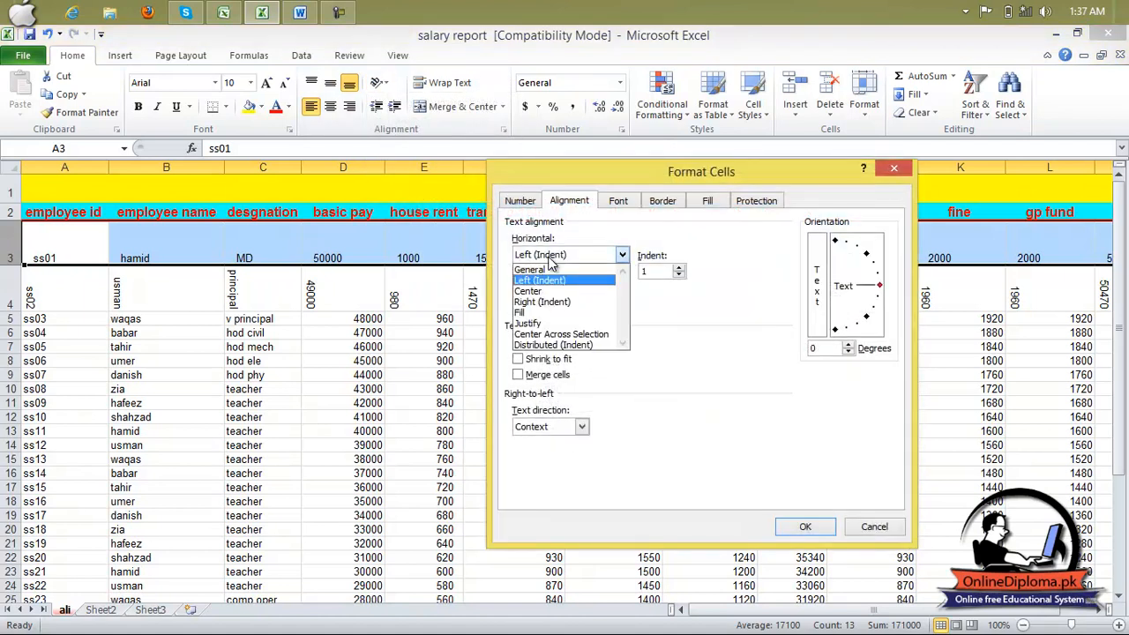
{"action": "left_click", "coordinate": [542, 301]}
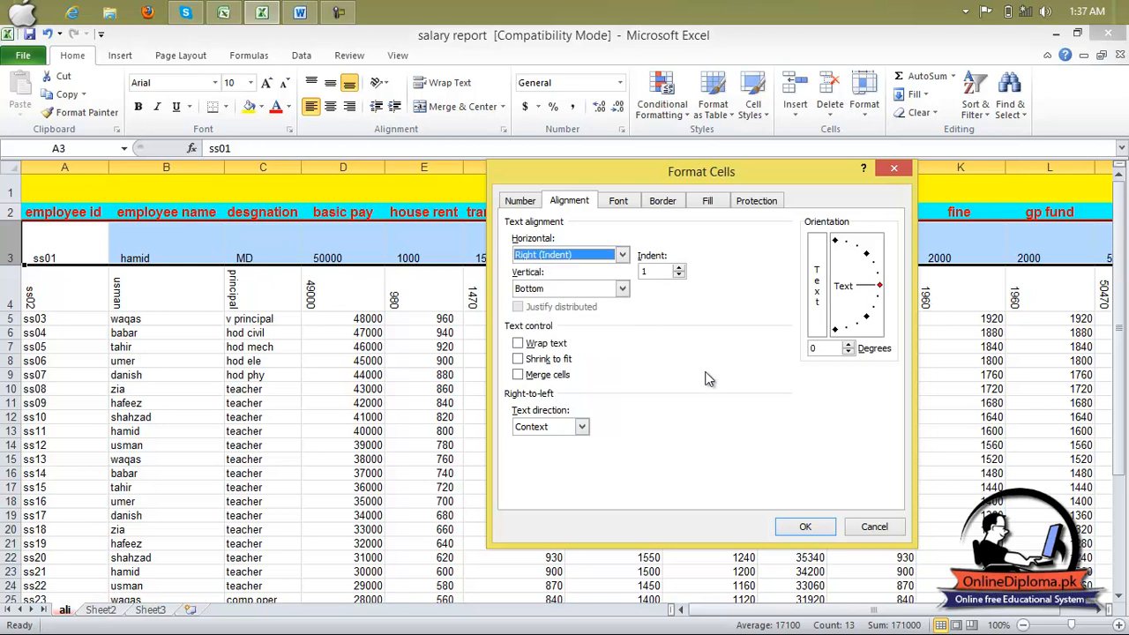
{"action": "left_click", "coordinate": [805, 528]}
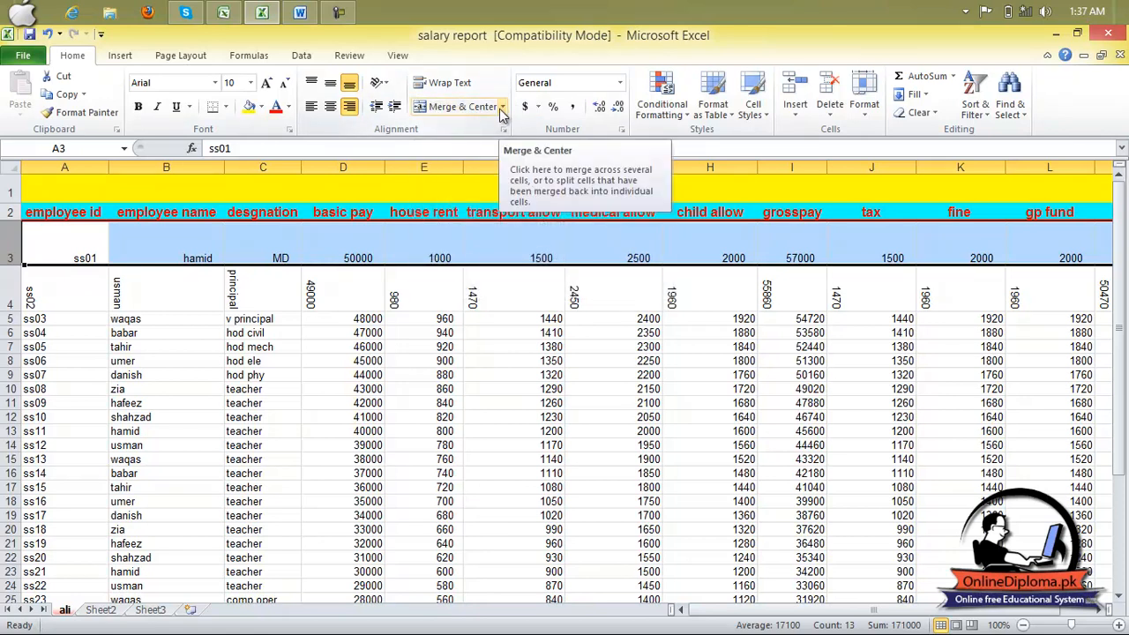
{"action": "left_click", "coordinate": [379, 82]}
{"action": "left_click", "coordinate": [427, 196]}
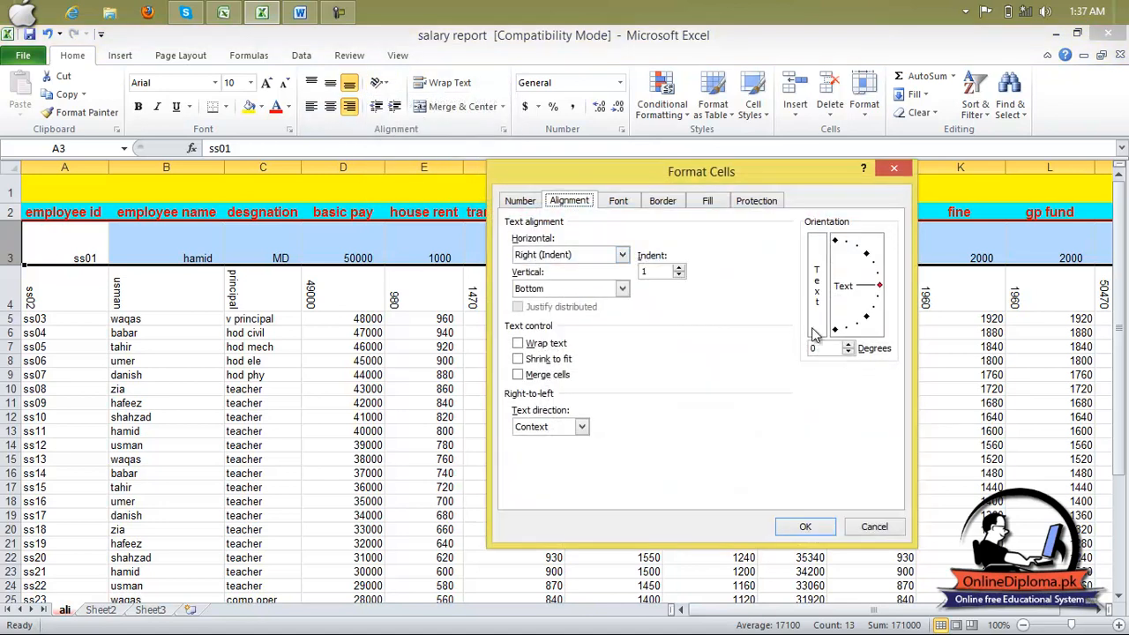
{"action": "left_click", "coordinate": [894, 170]}
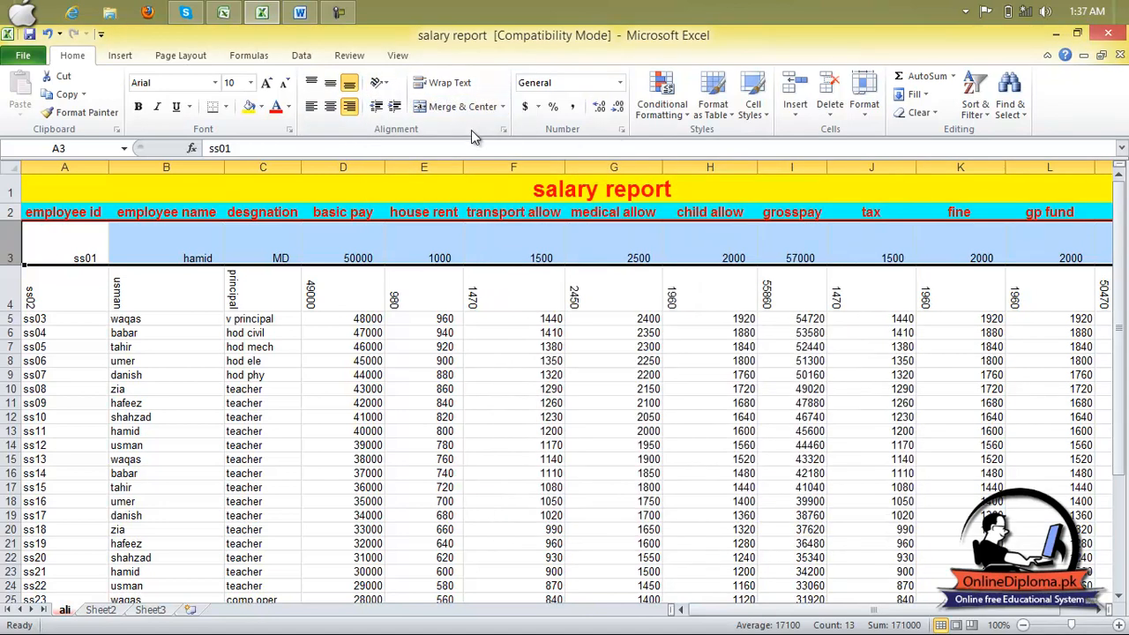
Set both the horizontal and vertical alignment of row 3 to Center.
{"action": "left_click", "coordinate": [503, 131]}
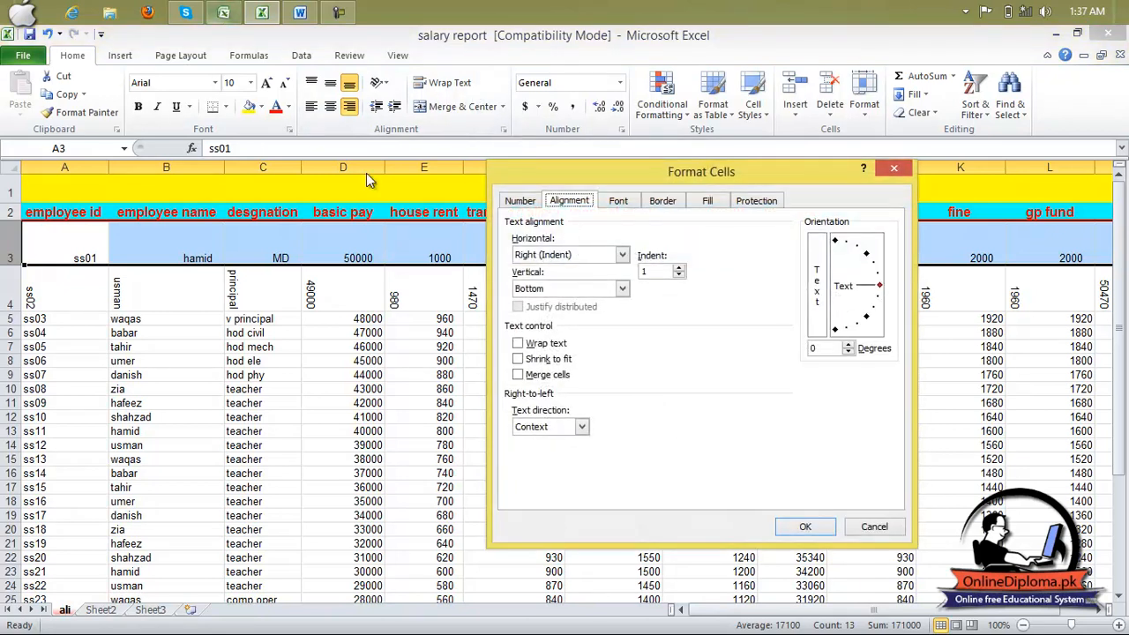
{"action": "left_click", "coordinate": [581, 258]}
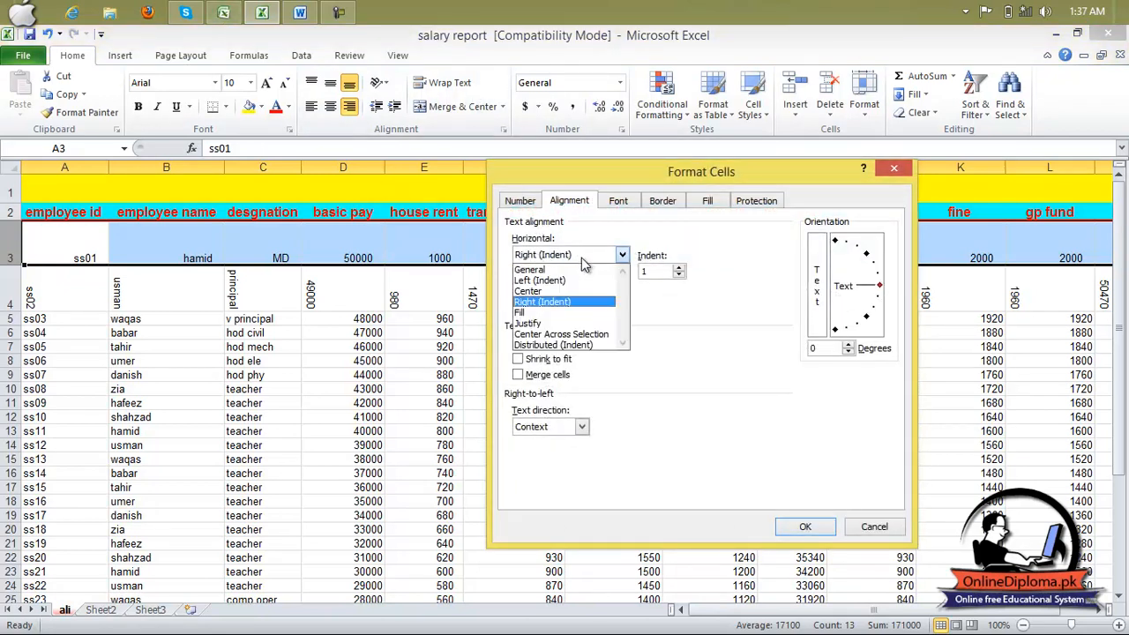
{"action": "left_click", "coordinate": [566, 290]}
{"action": "left_click", "coordinate": [569, 287]}
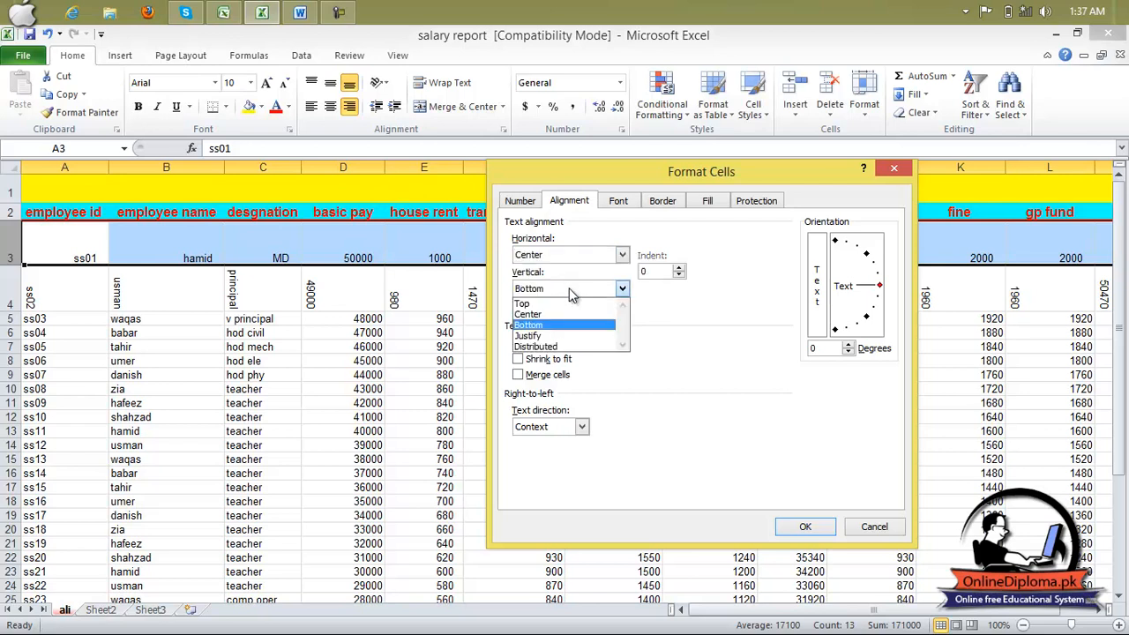
{"action": "left_click", "coordinate": [569, 314]}
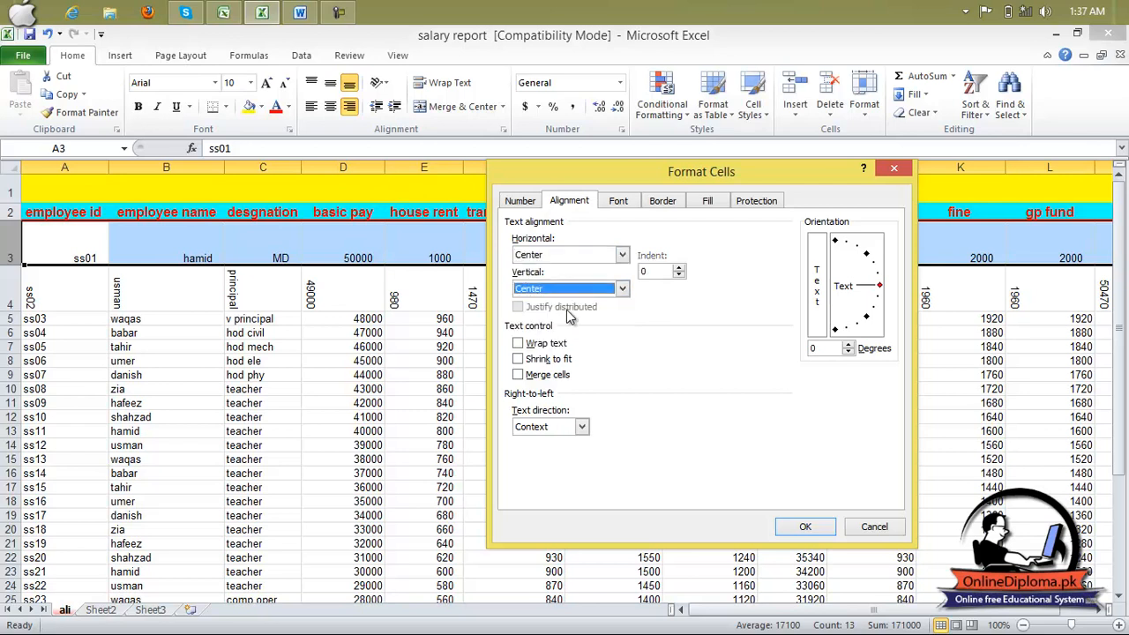
{"action": "left_click", "coordinate": [806, 529]}
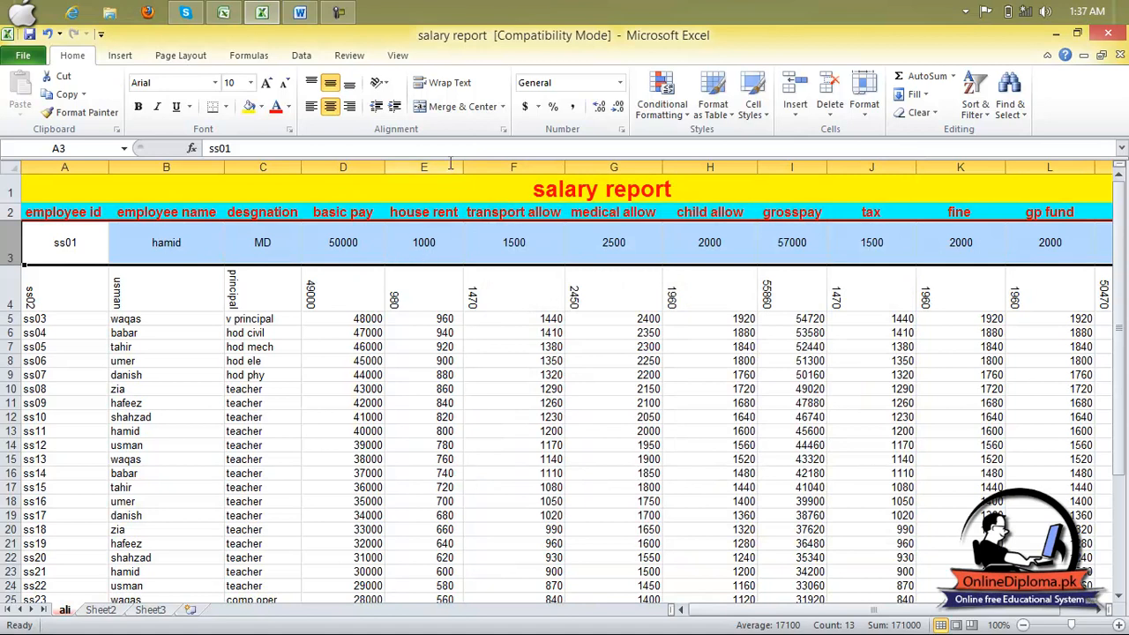
Rotate the text in row 3 to an orientation of 45 degrees.
{"action": "left_click", "coordinate": [503, 130]}
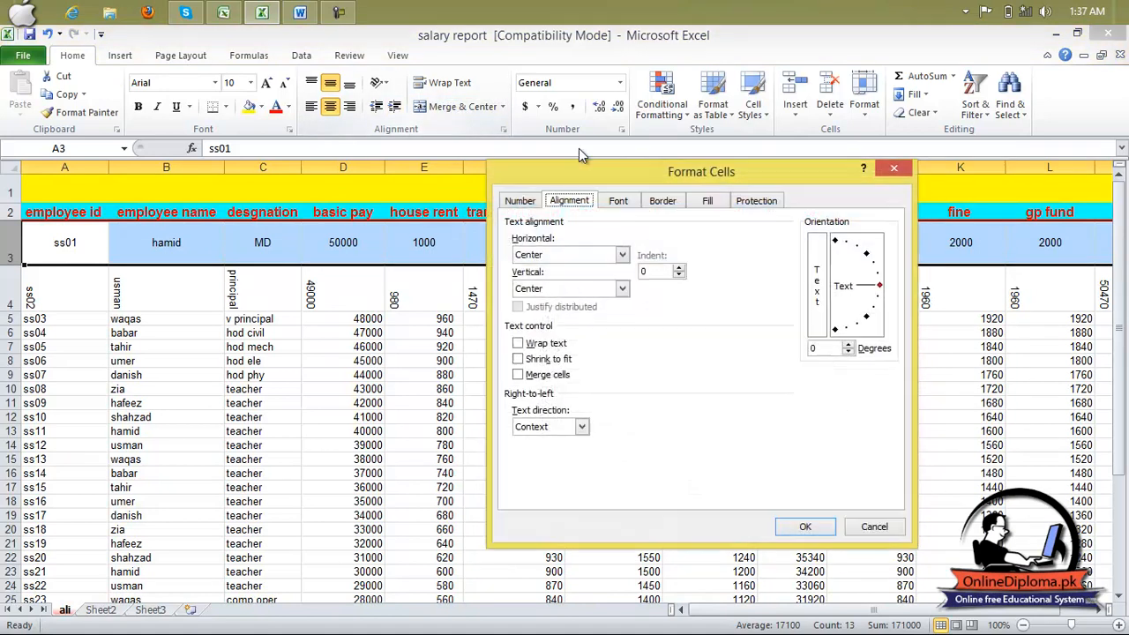
{"action": "left_click", "coordinate": [879, 288]}
{"action": "left_click_drag", "start_coordinate": [881, 291], "coordinate": [869, 257]}
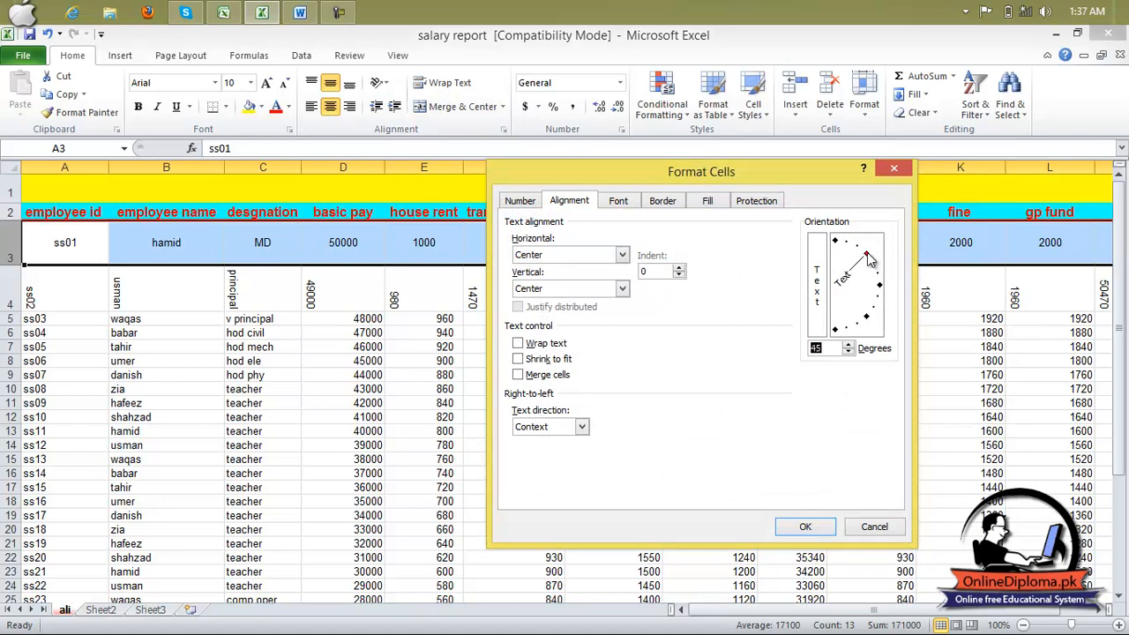
{"action": "left_click", "coordinate": [805, 529]}
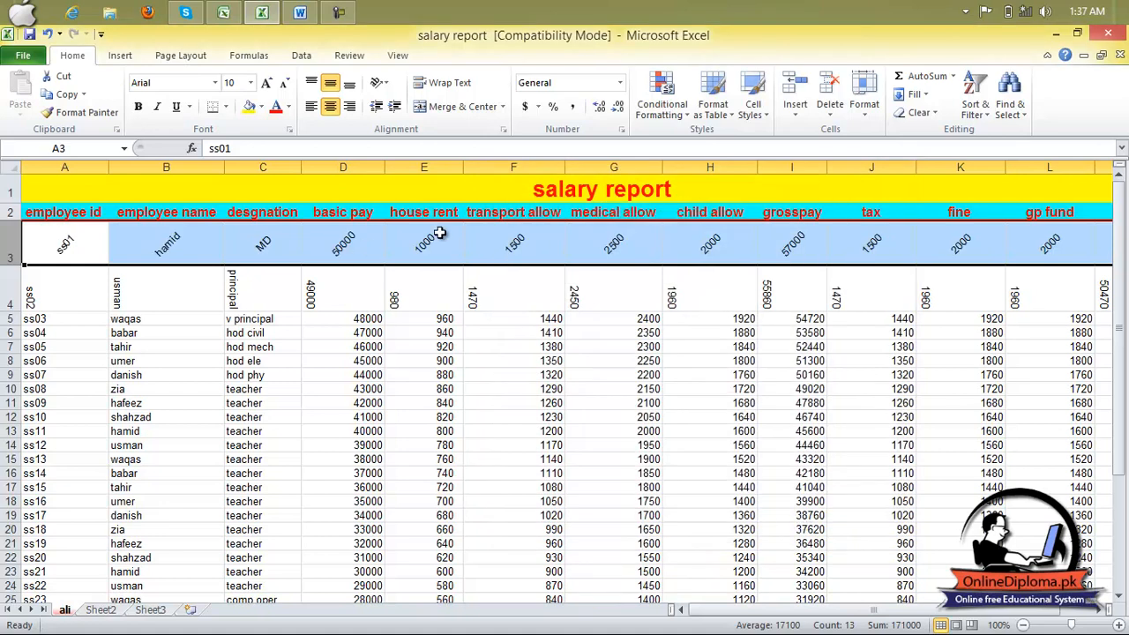
Change the text orientation of row 3 to a downward slant of about -54 degrees.
{"action": "left_click", "coordinate": [504, 130]}
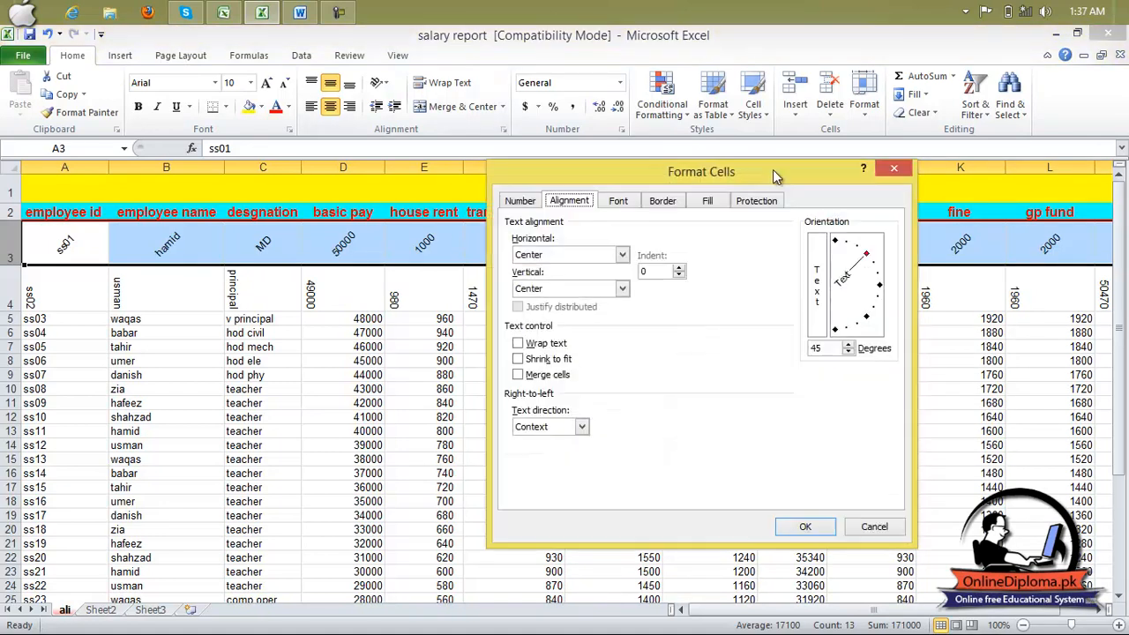
{"action": "left_click_drag", "start_coordinate": [827, 350], "coordinate": [805, 350]}
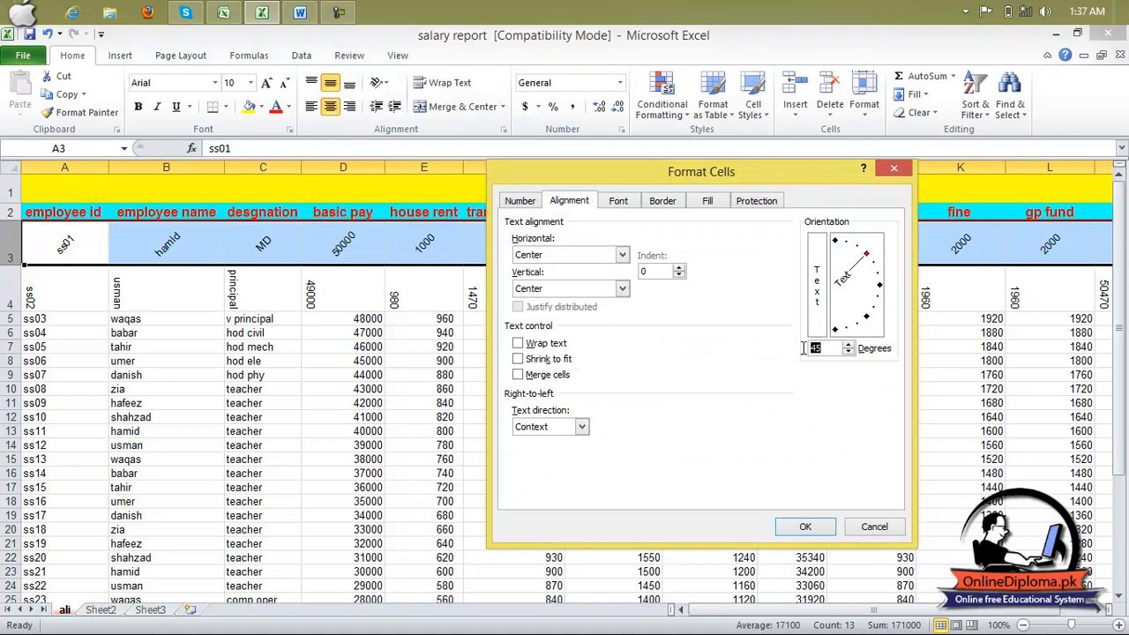
{"action": "type", "text": "0"}
{"action": "key", "text": "BackSpace"}
{"action": "key", "text": "BackSpace"}
{"action": "left_click_drag", "start_coordinate": [880, 290], "coordinate": [864, 322]}
{"action": "left_click", "coordinate": [805, 527]}
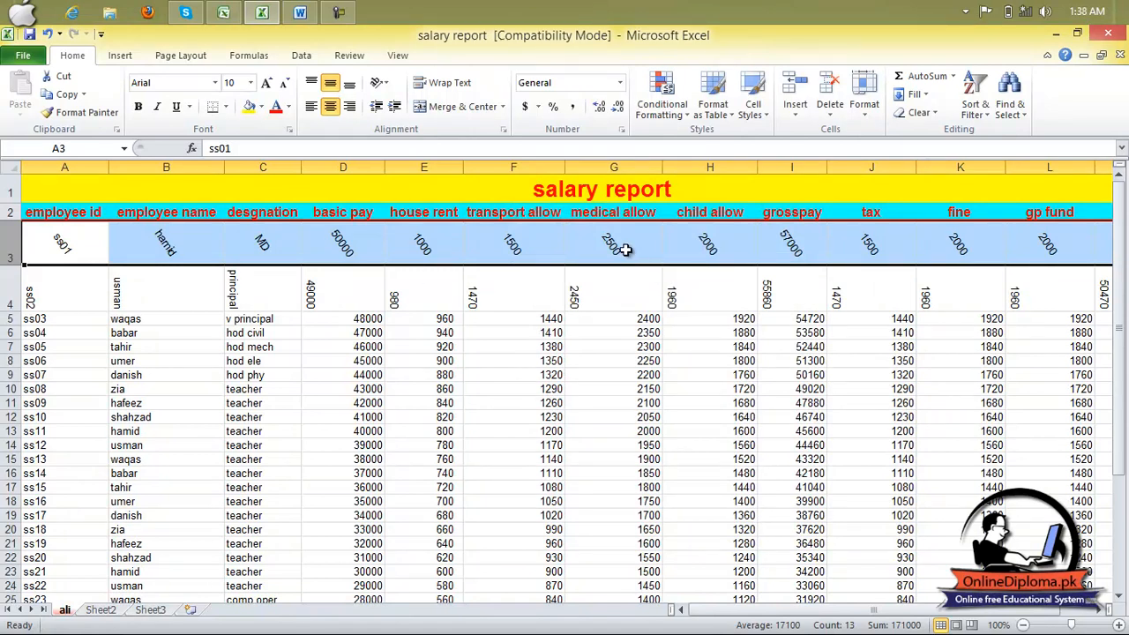
Clear the rotation angle of the row 3 text to return it to horizontal.
{"action": "left_click", "coordinate": [504, 131]}
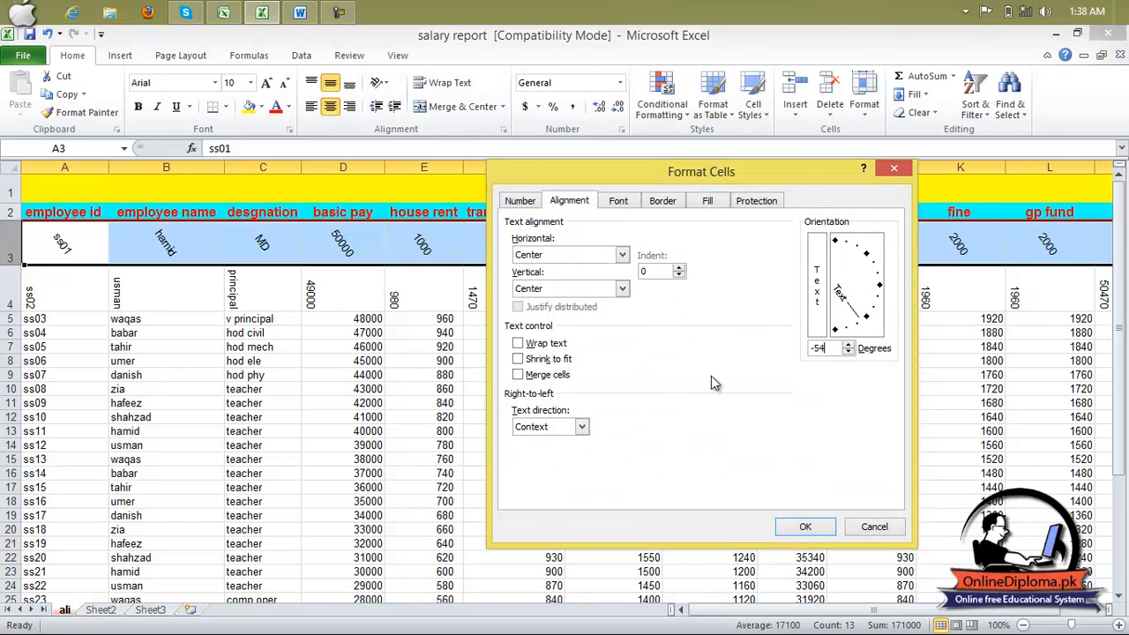
{"action": "key", "text": "BackSpace"}
{"action": "left_click", "coordinate": [805, 527]}
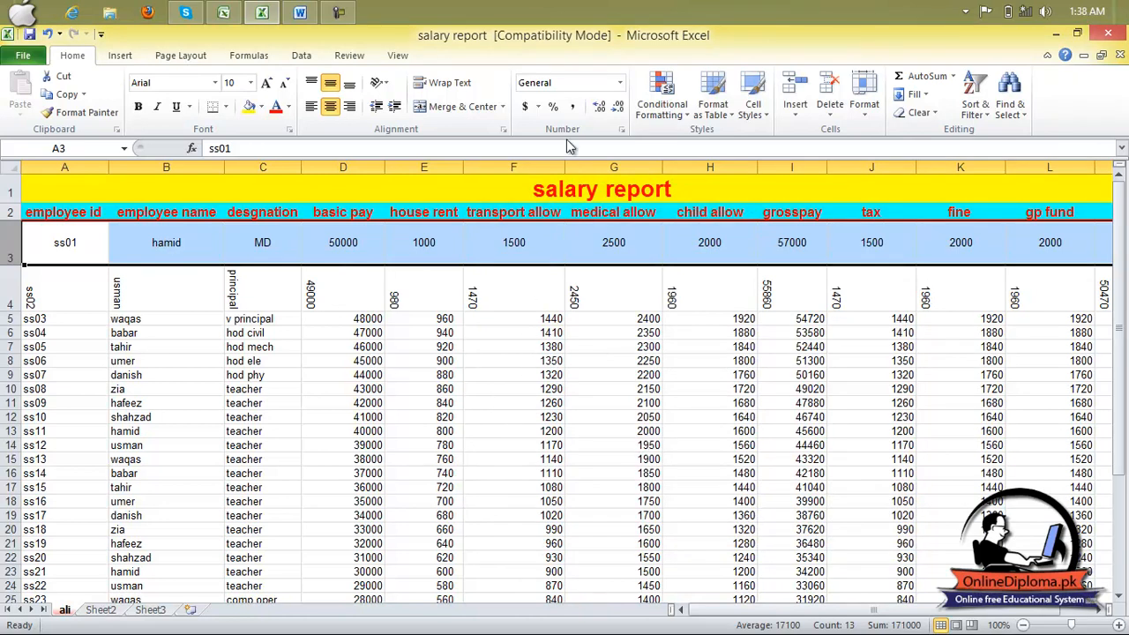
Enter the text "ms excel is the accounting software" in cell E42, below the grosspay definition.
{"action": "scroll", "coordinate": [436, 338], "scroll_direction": "down", "scroll_amount": 5}
{"action": "scroll", "coordinate": [436, 338], "scroll_direction": "down", "scroll_amount": 5}
{"action": "mouse_move", "coordinate": [441, 388]}
{"action": "left_mouse_down"}
{"action": "mouse_move", "coordinate": [520, 406]}
{"action": "mouse_move", "coordinate": [447, 395]}
{"action": "left_mouse_up"}
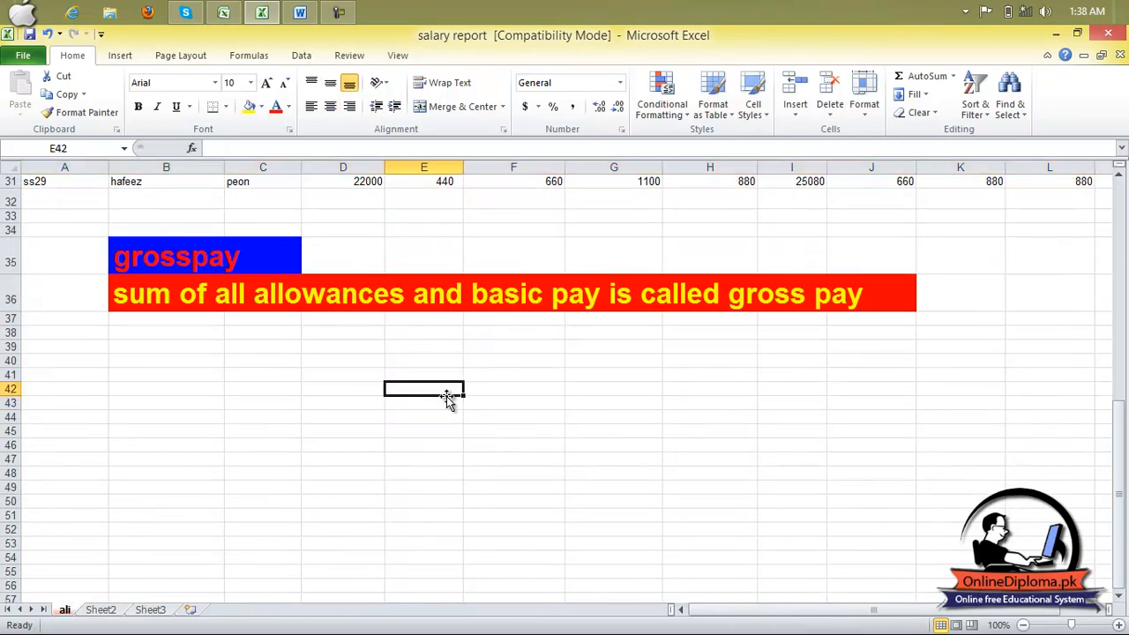
{"action": "type", "text": "ms e"}
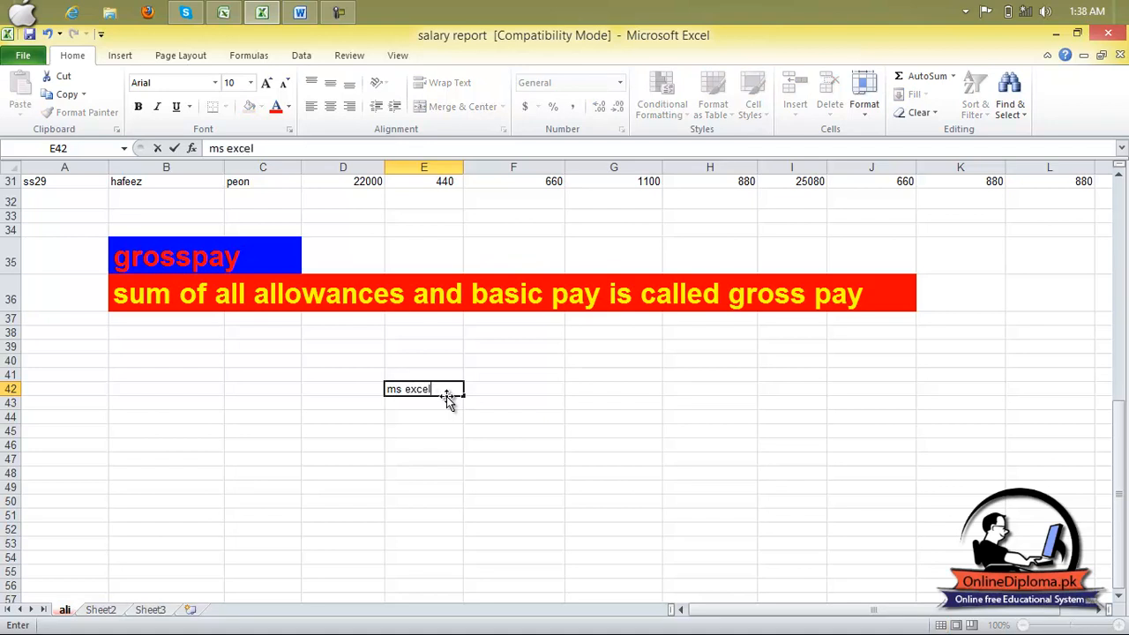
{"action": "type", "text": "xcel is the accounting softwae"}
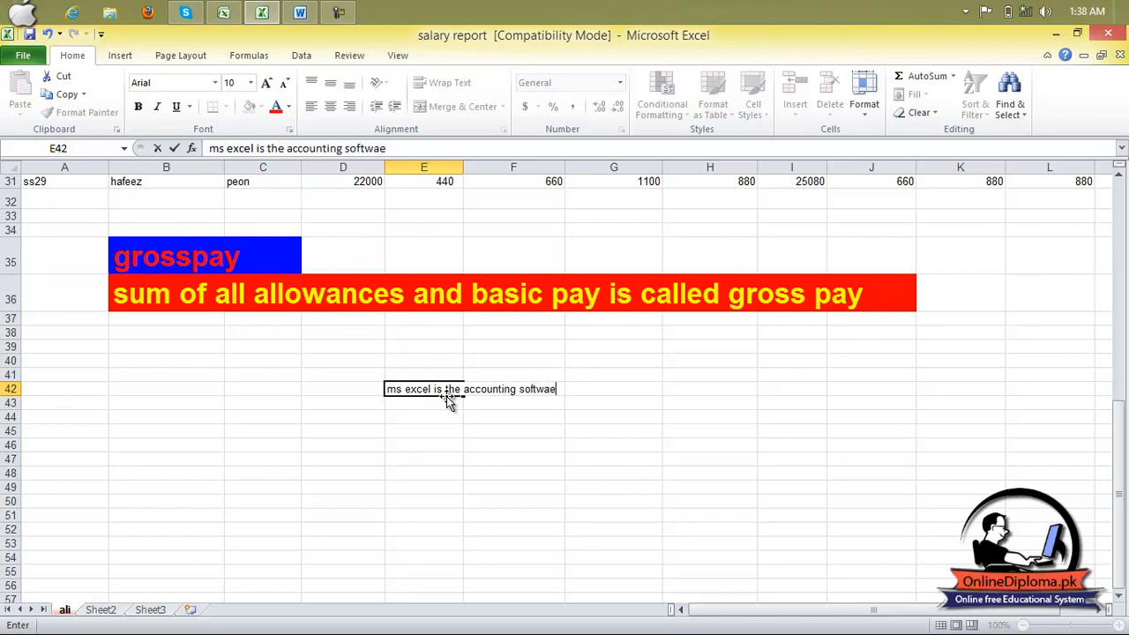
{"action": "key", "text": "BackSpace"}
{"action": "key", "text": "BackSpace"}
{"action": "type", "text": "are"}
{"action": "left_click", "coordinate": [474, 441]}
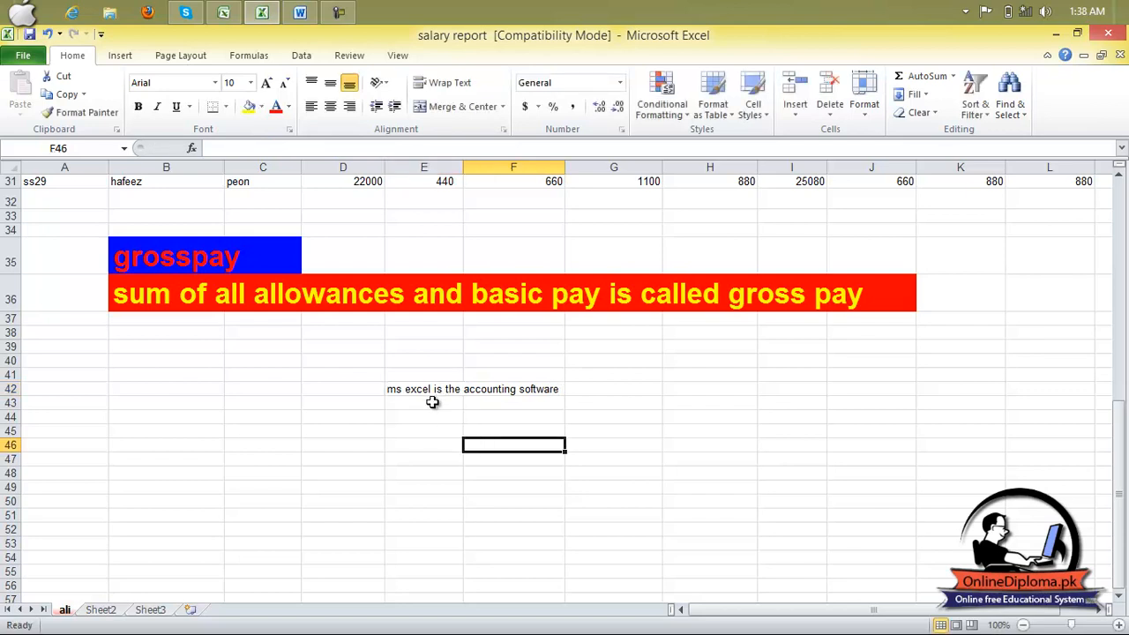
Turn on Wrap text for cell E42 in the Format Cells alignment settings.
{"action": "left_click", "coordinate": [425, 391]}
{"action": "left_click", "coordinate": [514, 391]}
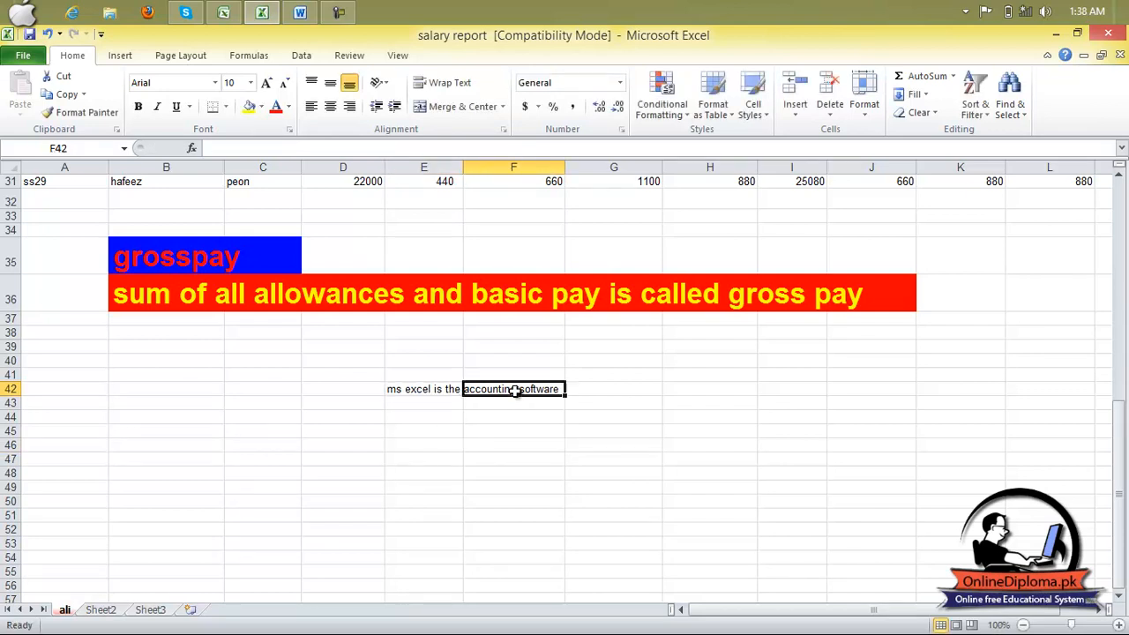
{"action": "left_click", "coordinate": [455, 391]}
{"action": "left_click", "coordinate": [494, 391]}
{"action": "left_click", "coordinate": [428, 390]}
{"action": "left_click", "coordinate": [504, 392]}
{"action": "left_click", "coordinate": [414, 394]}
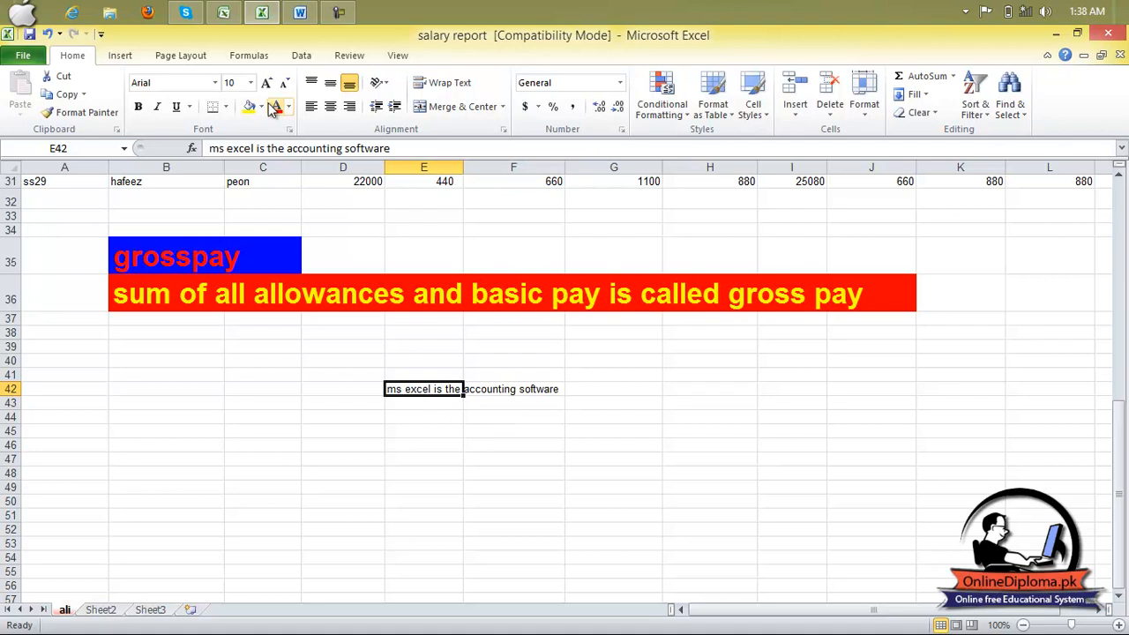
{"action": "left_click", "coordinate": [503, 129]}
{"action": "left_click", "coordinate": [519, 344]}
{"action": "left_click", "coordinate": [812, 529]}
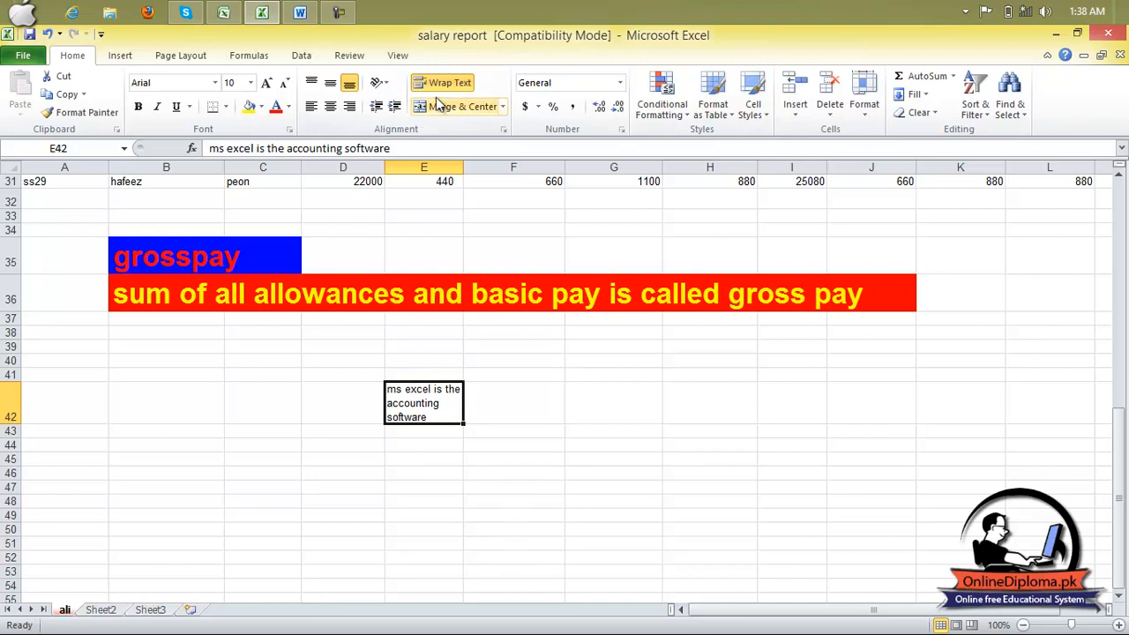
Turn off Wrap text and turn on Shrink to fit for cell E42.
{"action": "left_click", "coordinate": [502, 129]}
{"action": "left_click", "coordinate": [543, 351]}
{"action": "left_click", "coordinate": [536, 364]}
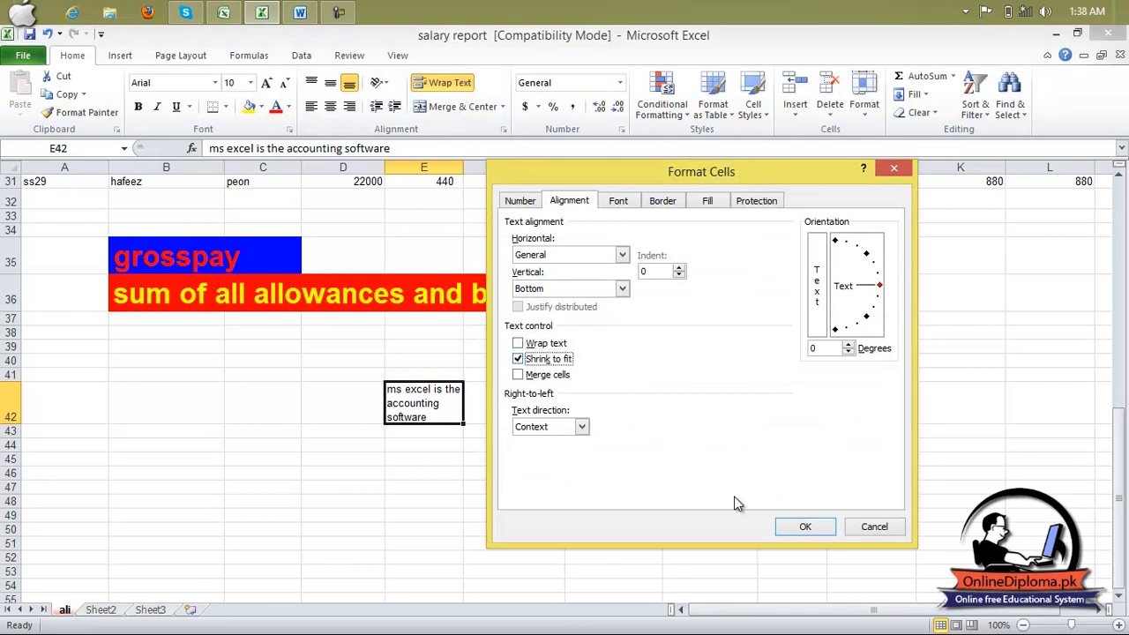
{"action": "left_click", "coordinate": [803, 530]}
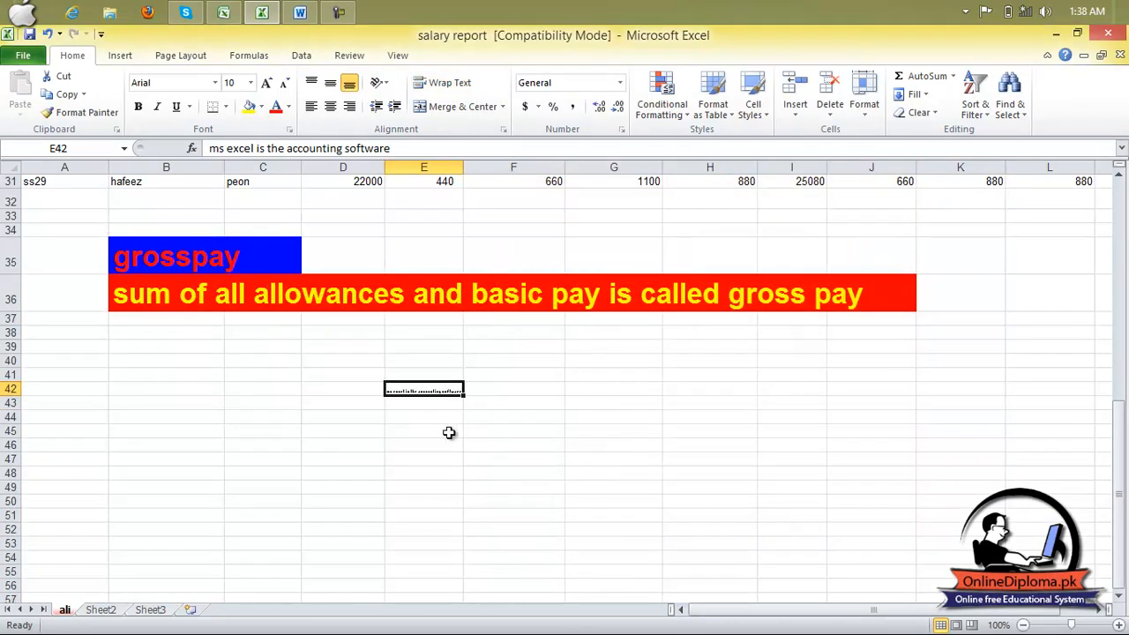
Widen column E until the shrunken text in E42 fits at normal size, and narrow the column again.
{"action": "left_click_drag", "start_coordinate": [462, 170], "coordinate": [563, 179]}
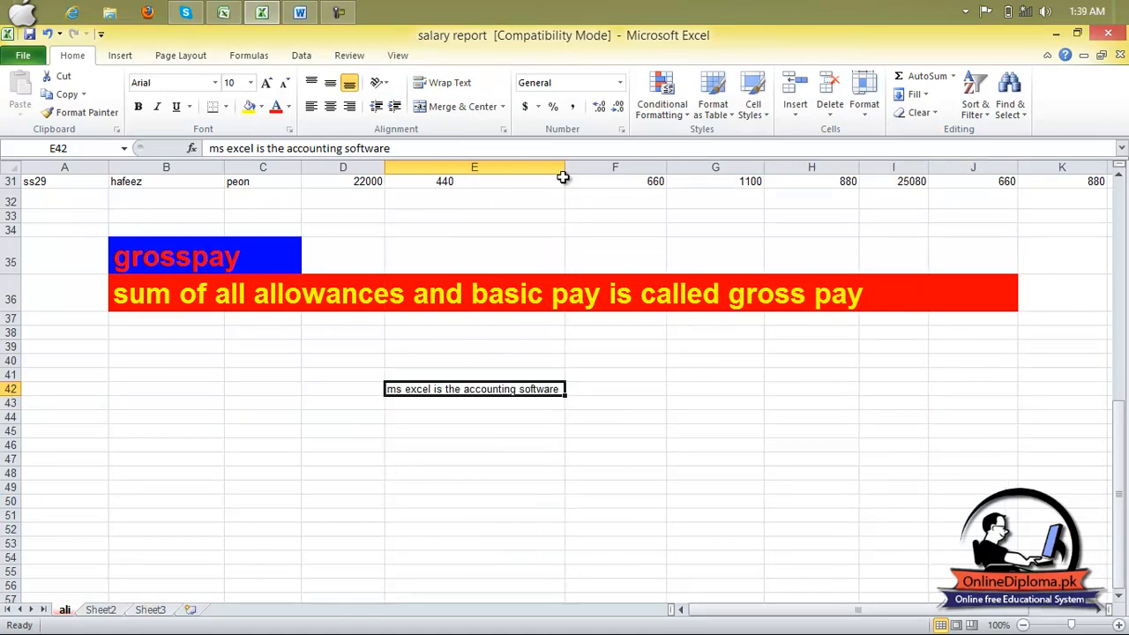
{"action": "left_click", "coordinate": [562, 178]}
{"action": "left_click_drag", "start_coordinate": [565, 166], "coordinate": [466, 182]}
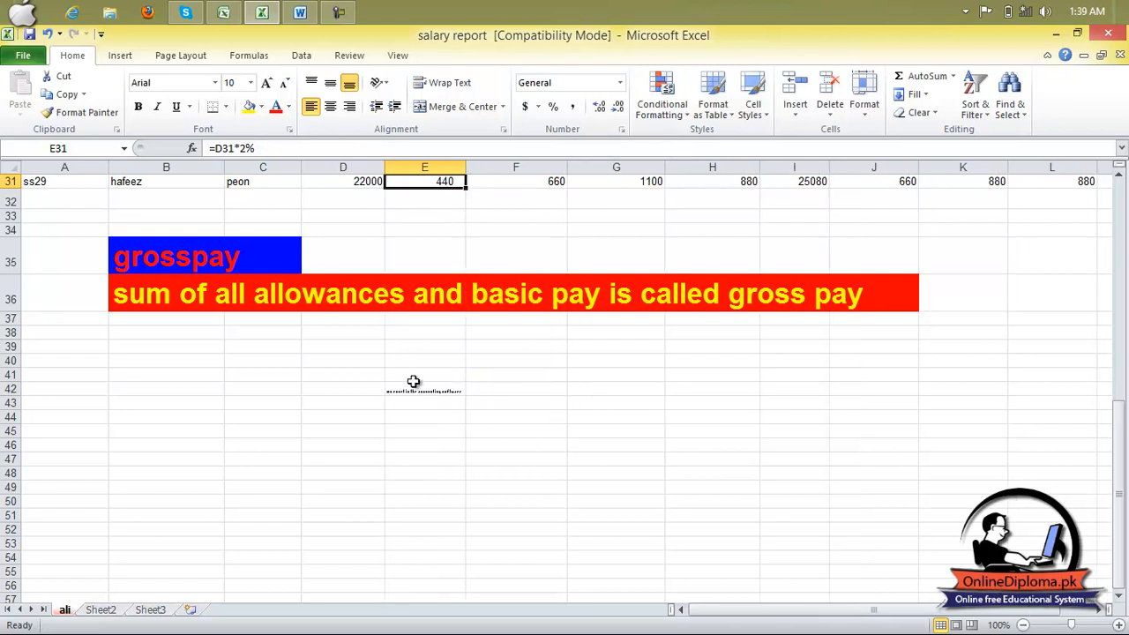
Merge cells B42 through I42 in the Format Cells alignment settings, with Shrink to fit turned off.
{"action": "left_click", "coordinate": [442, 391]}
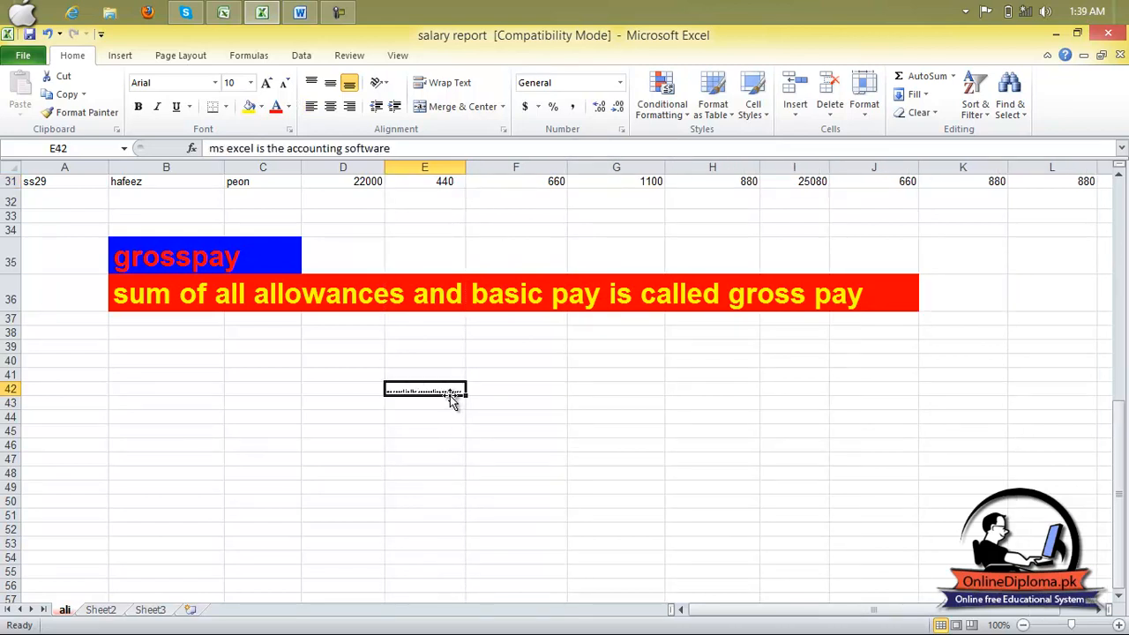
{"action": "left_click_drag", "start_coordinate": [196, 393], "coordinate": [793, 403]}
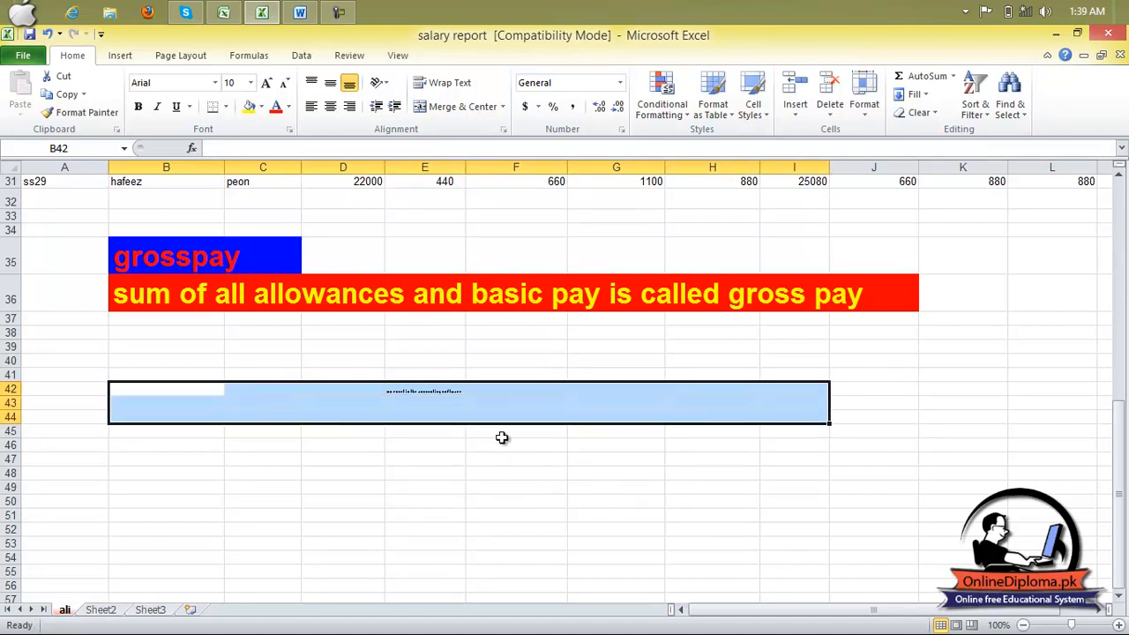
{"action": "left_click", "coordinate": [502, 405]}
{"action": "left_click", "coordinate": [160, 388]}
{"action": "left_click_drag", "start_coordinate": [160, 388], "coordinate": [799, 391]}
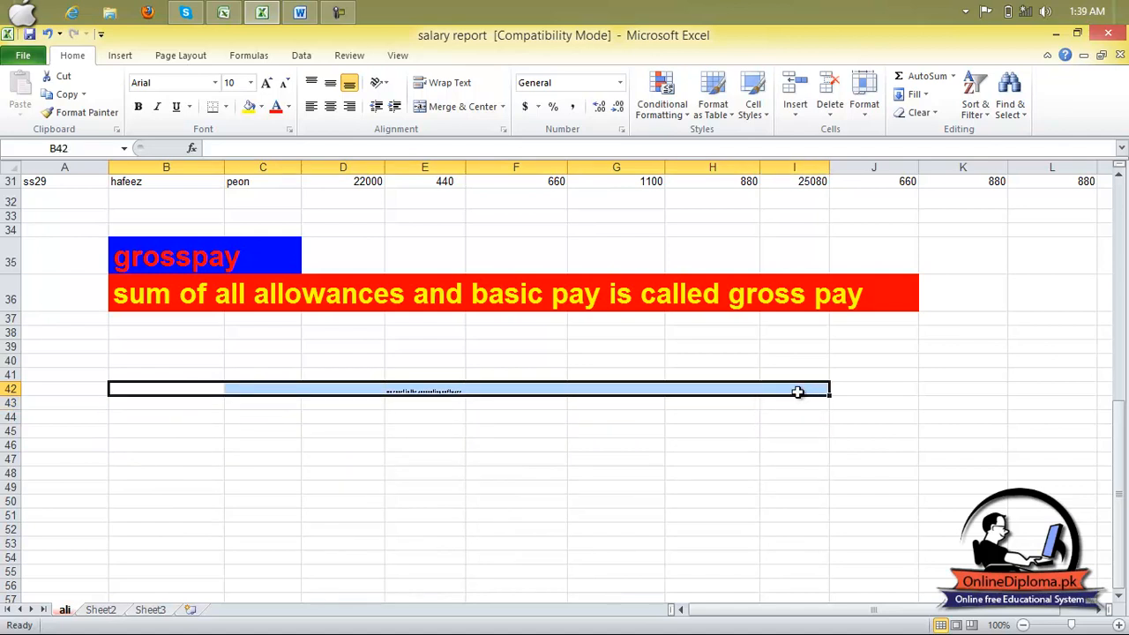
{"action": "left_click", "coordinate": [504, 131]}
{"action": "left_click", "coordinate": [556, 364]}
{"action": "left_click", "coordinate": [518, 360]}
{"action": "left_click", "coordinate": [518, 374]}
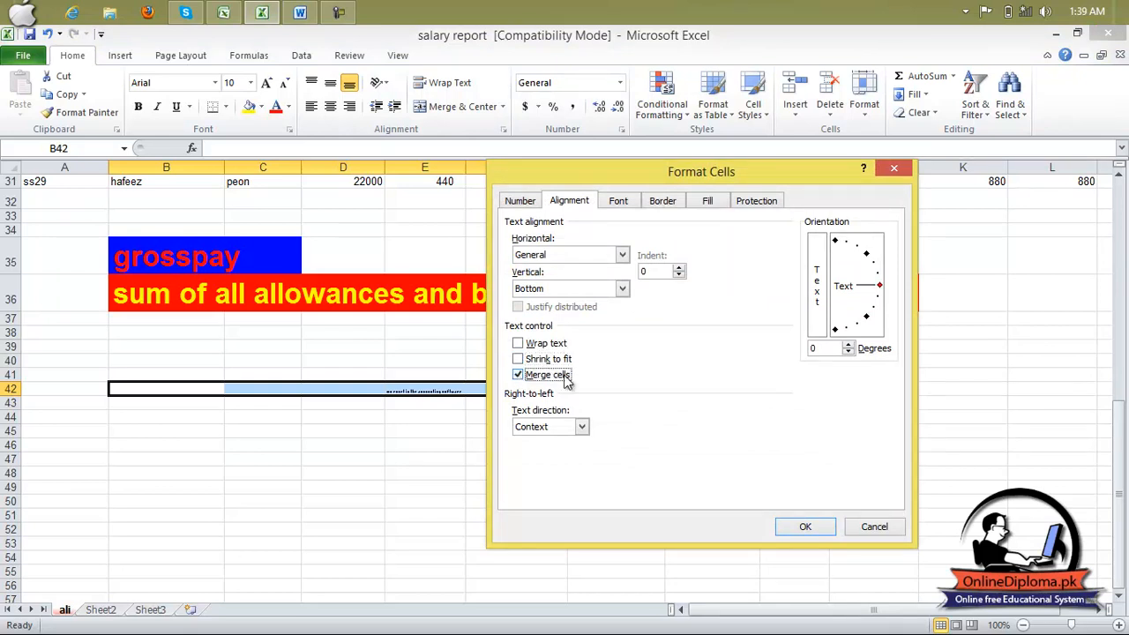
{"action": "left_click", "coordinate": [806, 527]}
Center the text "ms excel is the accounting software" horizontally in the merged cell of row 42.
{"action": "left_click", "coordinate": [195, 420]}
{"action": "left_click", "coordinate": [188, 392]}
{"action": "left_click", "coordinate": [414, 449]}
{"action": "left_click", "coordinate": [397, 393]}
{"action": "left_click", "coordinate": [398, 430]}
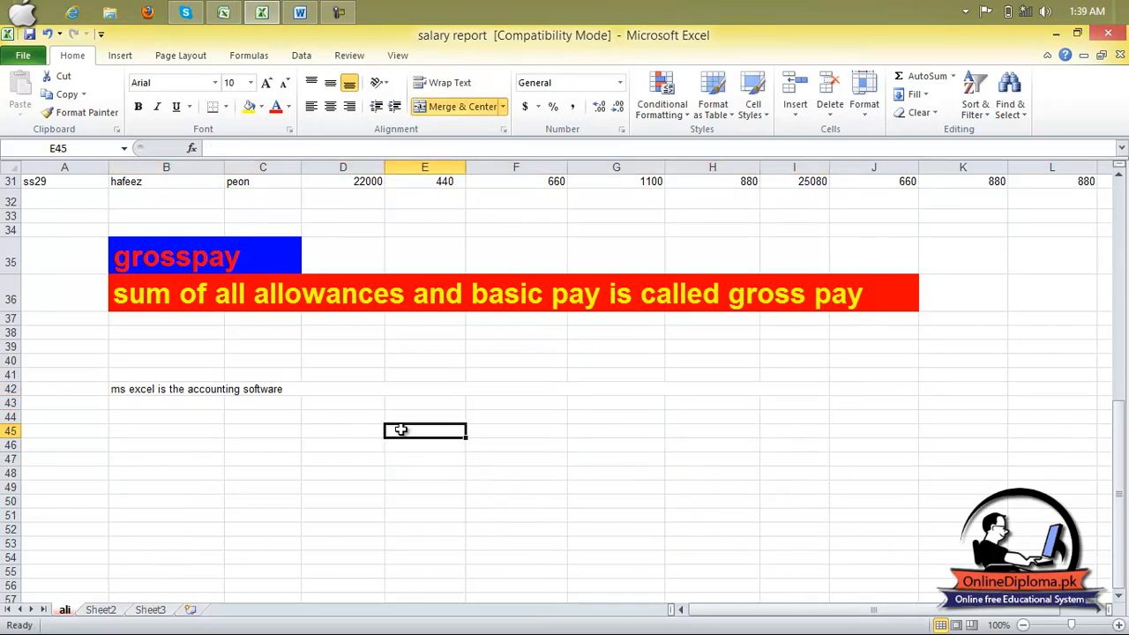
{"action": "left_click", "coordinate": [403, 395]}
{"action": "left_click", "coordinate": [331, 106]}
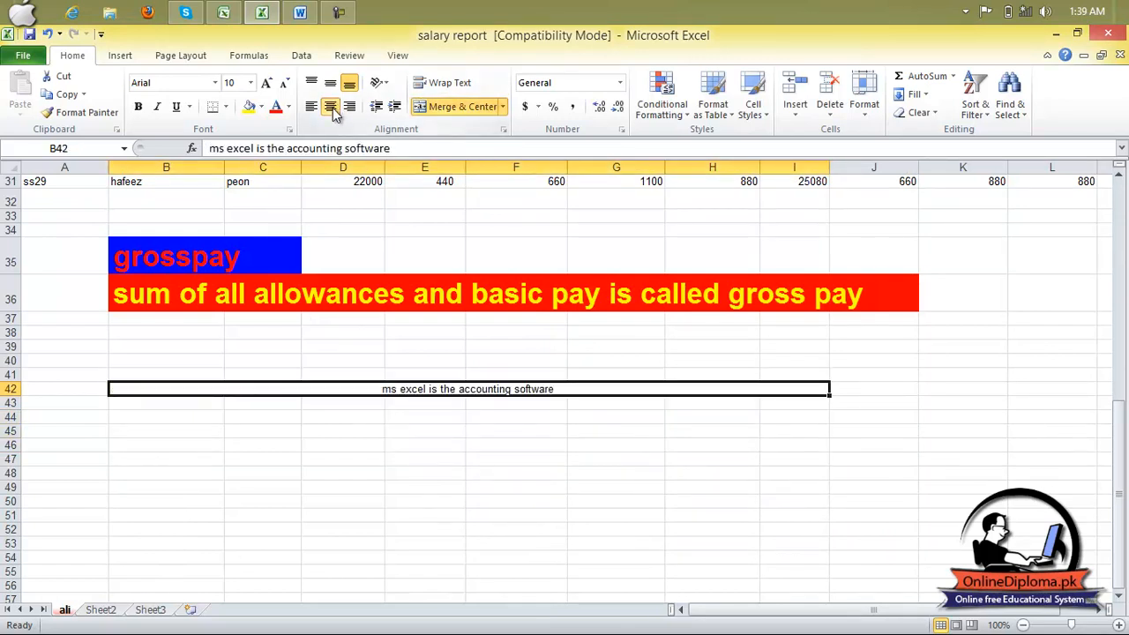
Set the row 42 text to Arial Bold, size 14, in the red theme color in Format Cells.
{"action": "left_click", "coordinate": [477, 445]}
{"action": "left_click", "coordinate": [466, 391]}
{"action": "left_click", "coordinate": [484, 447]}
{"action": "left_click", "coordinate": [487, 392]}
{"action": "left_click", "coordinate": [504, 132]}
{"action": "left_click", "coordinate": [520, 376]}
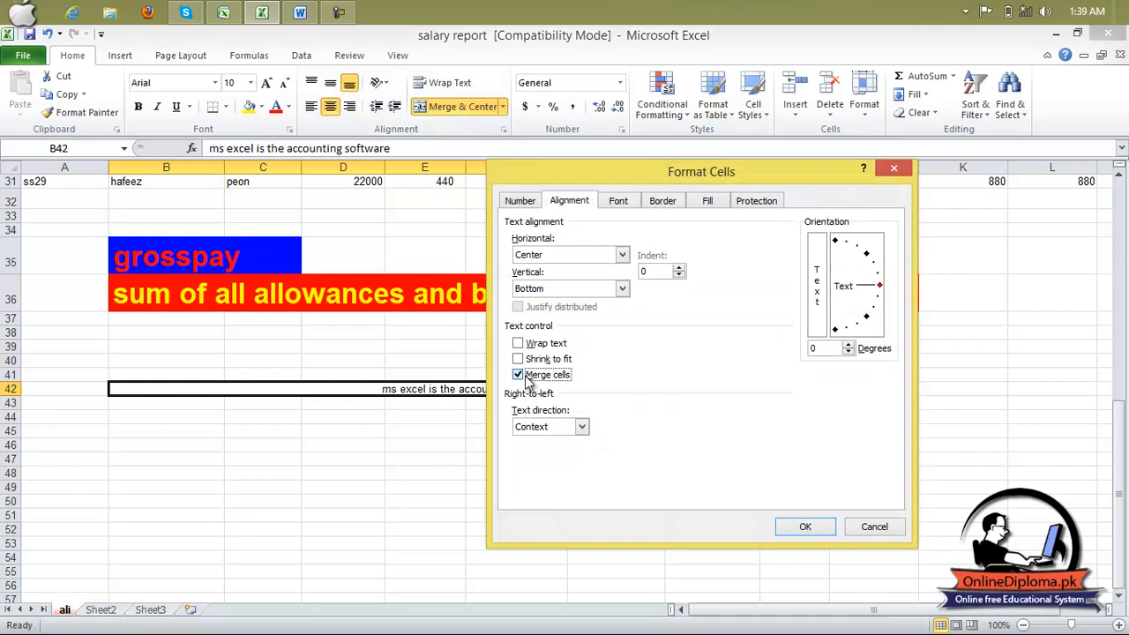
{"action": "left_click", "coordinate": [619, 202]}
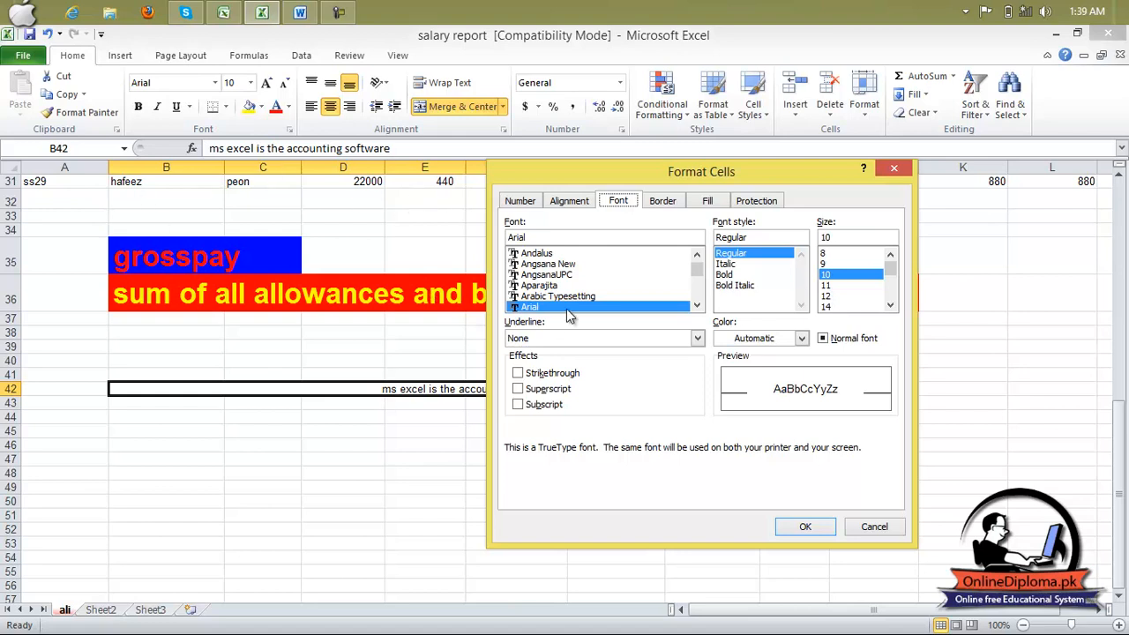
{"action": "left_click", "coordinate": [727, 276]}
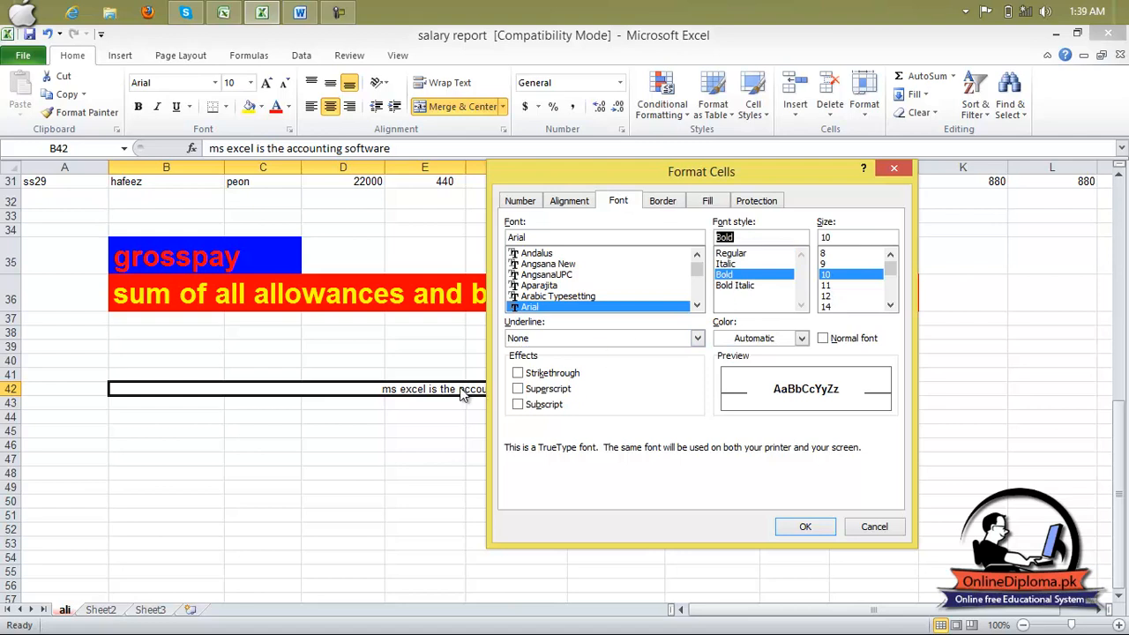
{"action": "left_click", "coordinate": [849, 306]}
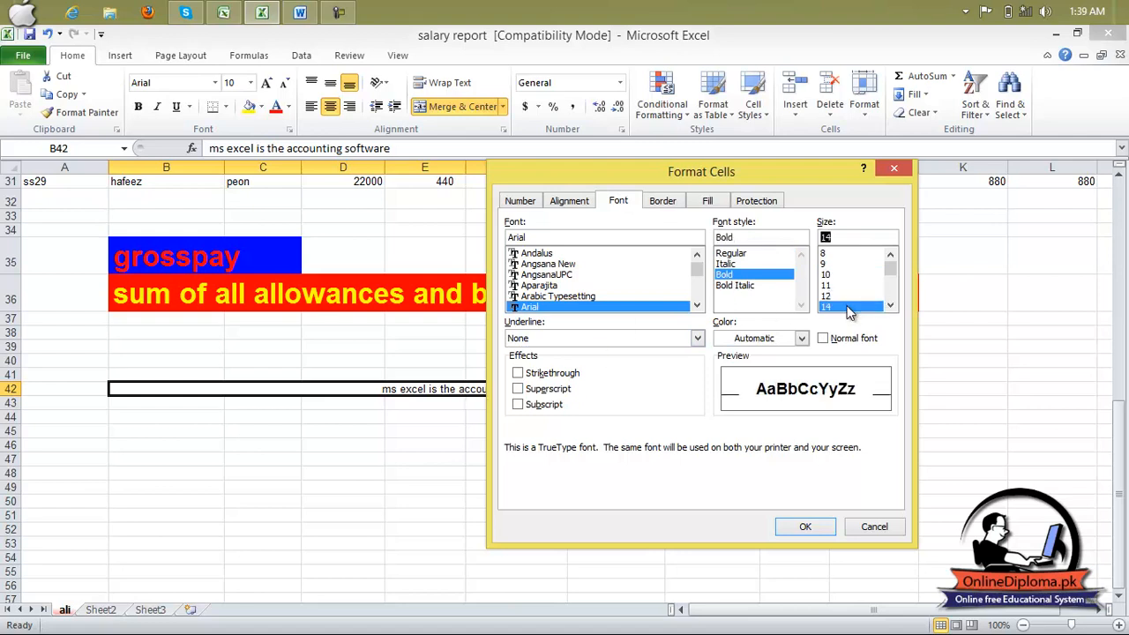
{"action": "left_click", "coordinate": [803, 340]}
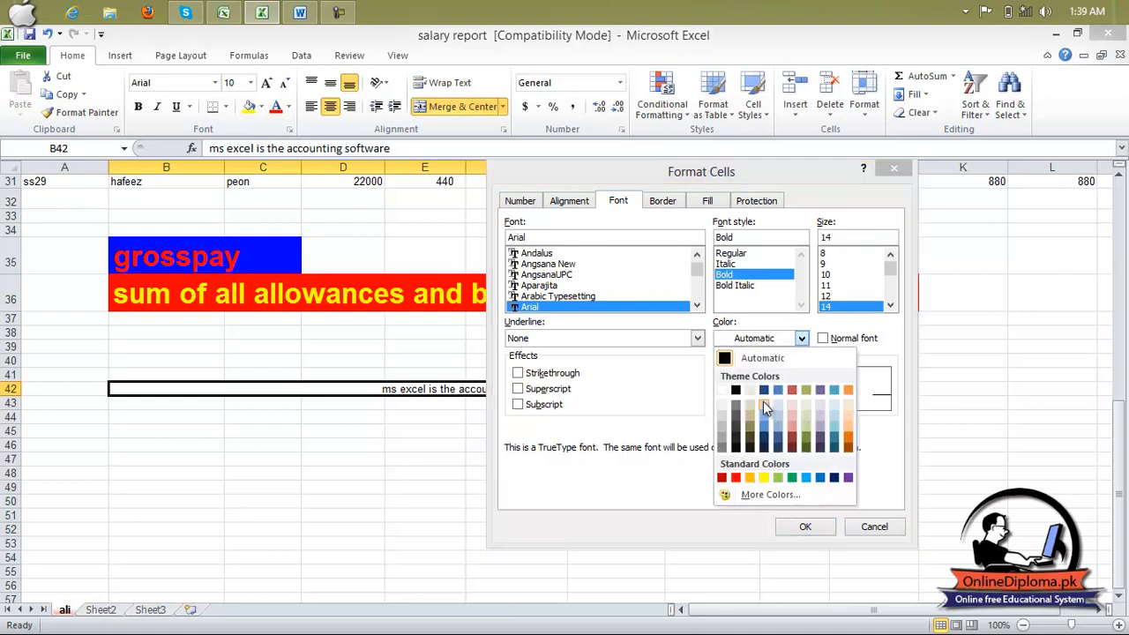
{"action": "left_click", "coordinate": [793, 391]}
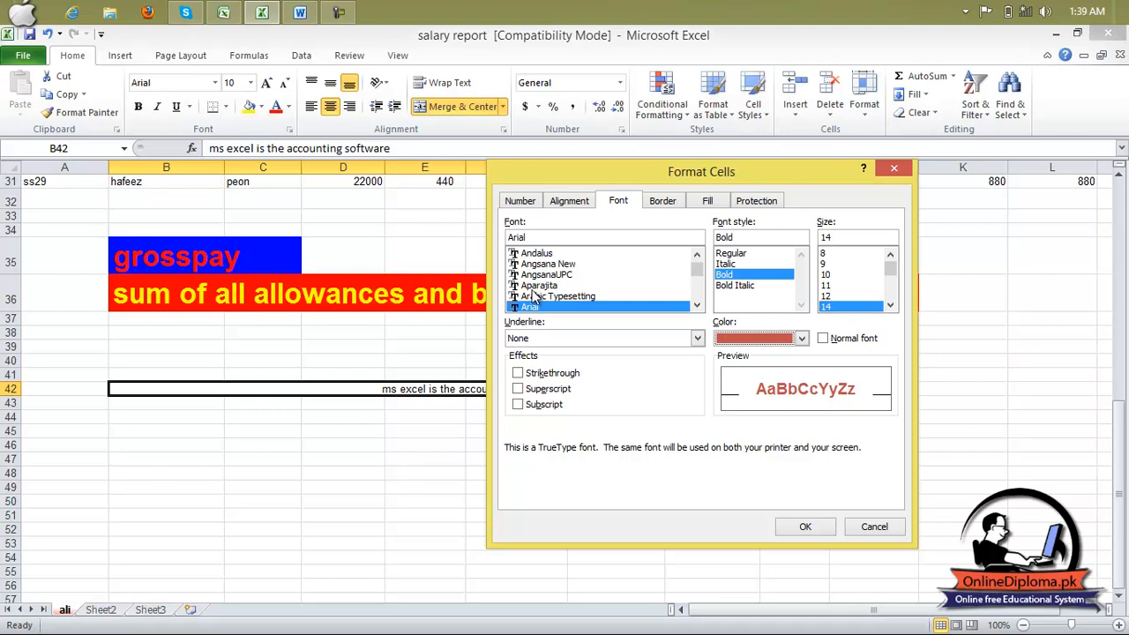
Add a Single underline and Strikethrough to the row 42 text and apply the font settings.
{"action": "left_click", "coordinate": [702, 340]}
{"action": "left_click", "coordinate": [657, 367]}
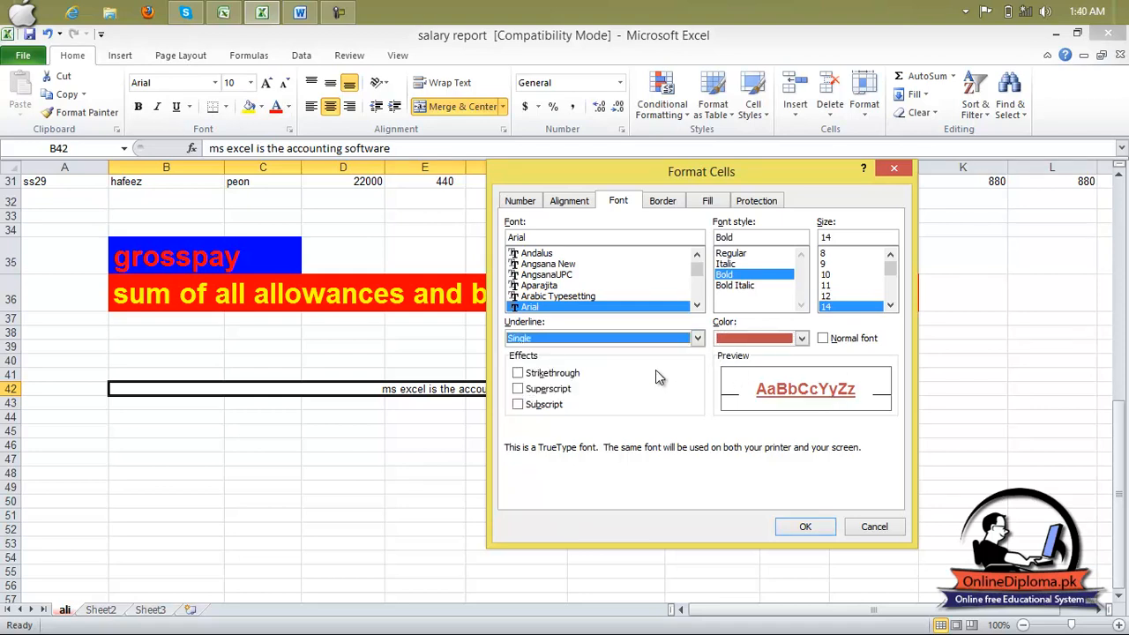
{"action": "left_click", "coordinate": [541, 377]}
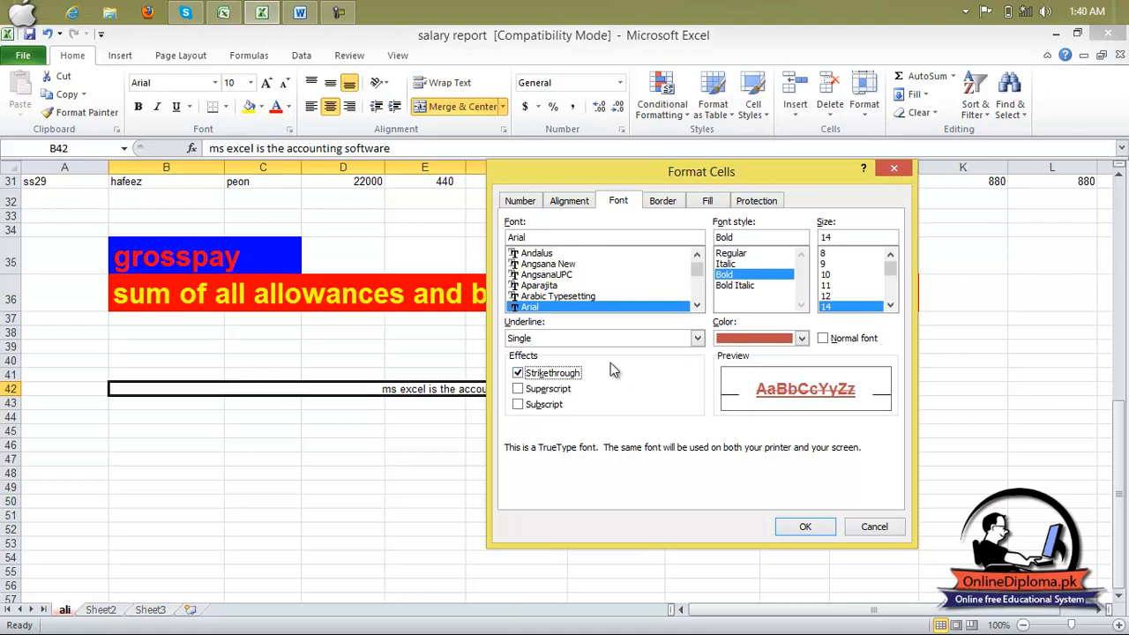
{"action": "left_click", "coordinate": [806, 527]}
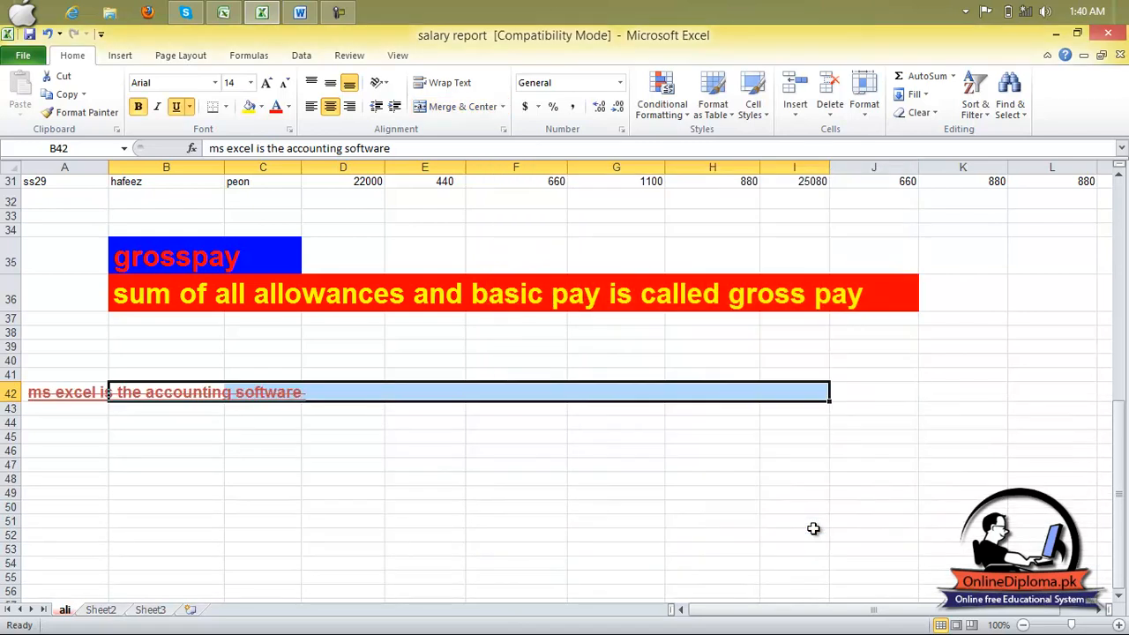
Check which row 42 cell holds the reformatted text, and undo the last Format Cells change.
{"action": "left_click_drag", "start_coordinate": [428, 436], "coordinate": [469, 392]}
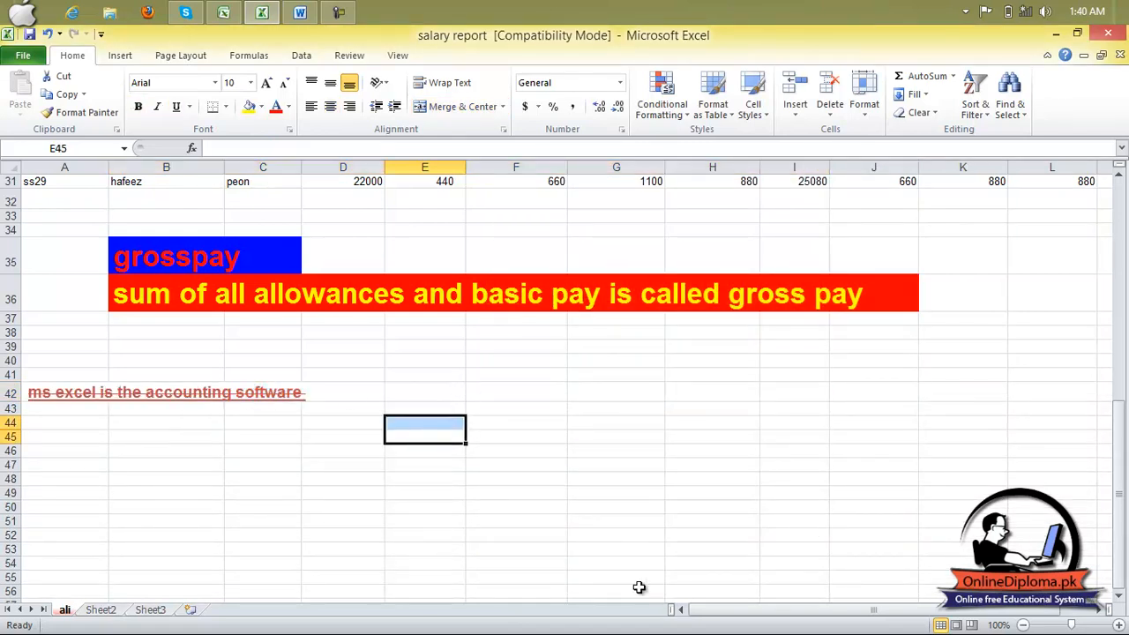
{"action": "left_click", "coordinate": [364, 396]}
{"action": "left_click", "coordinate": [250, 394]}
{"action": "left_click", "coordinate": [144, 393]}
{"action": "left_click", "coordinate": [64, 391]}
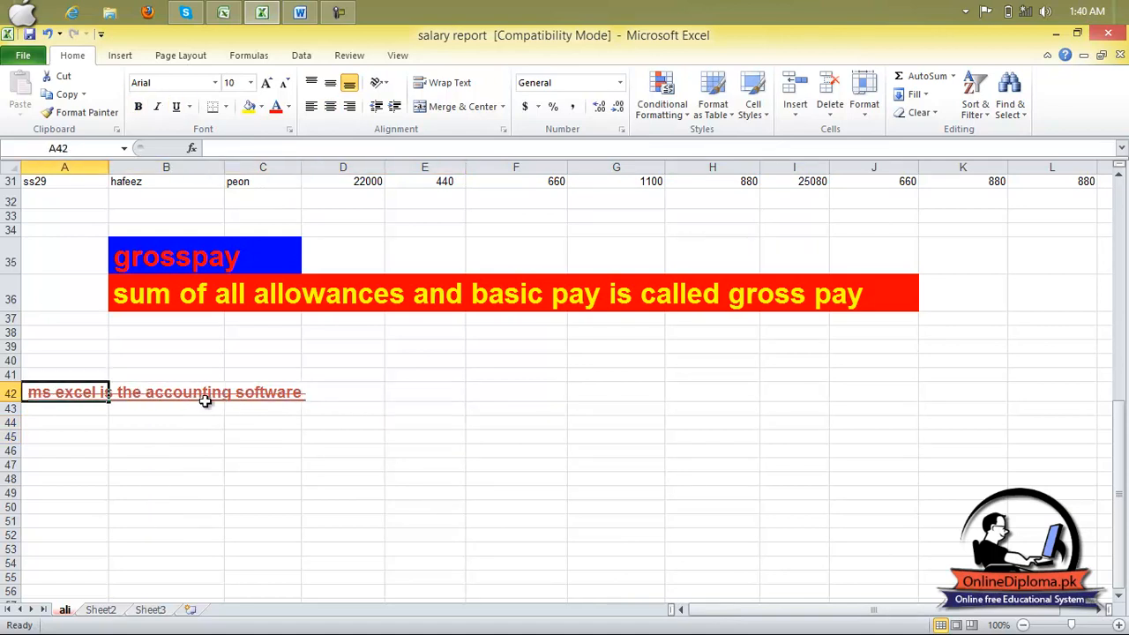
{"action": "key", "text": "ctrl+z"}
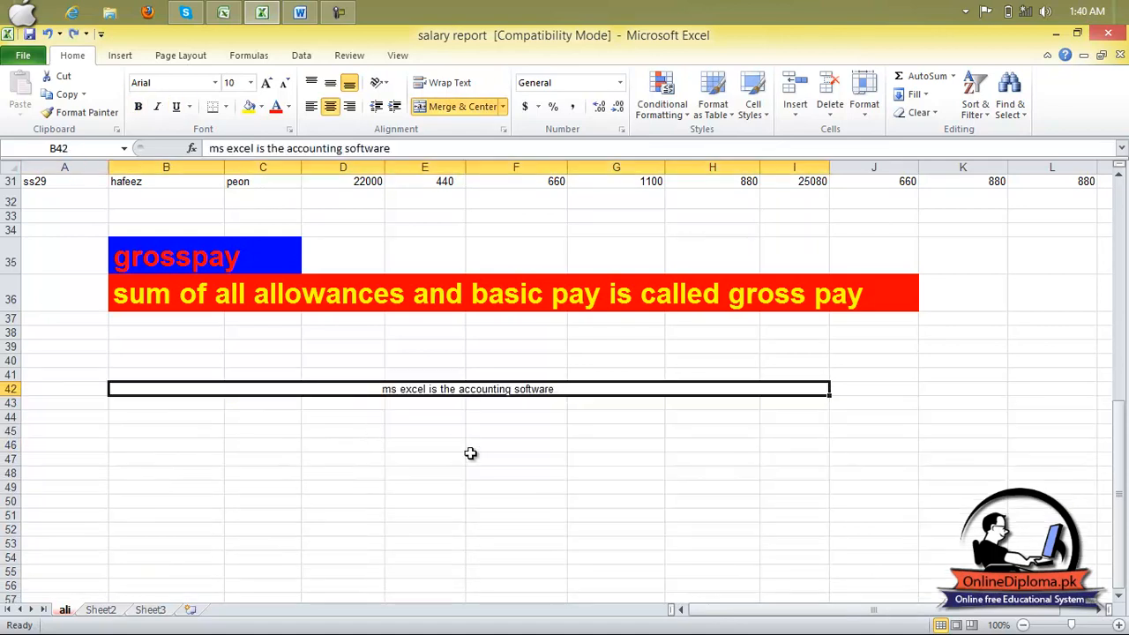
View the border settings in Format Cells for the merged cell in row 42, without applying any.
{"action": "left_click", "coordinate": [504, 130]}
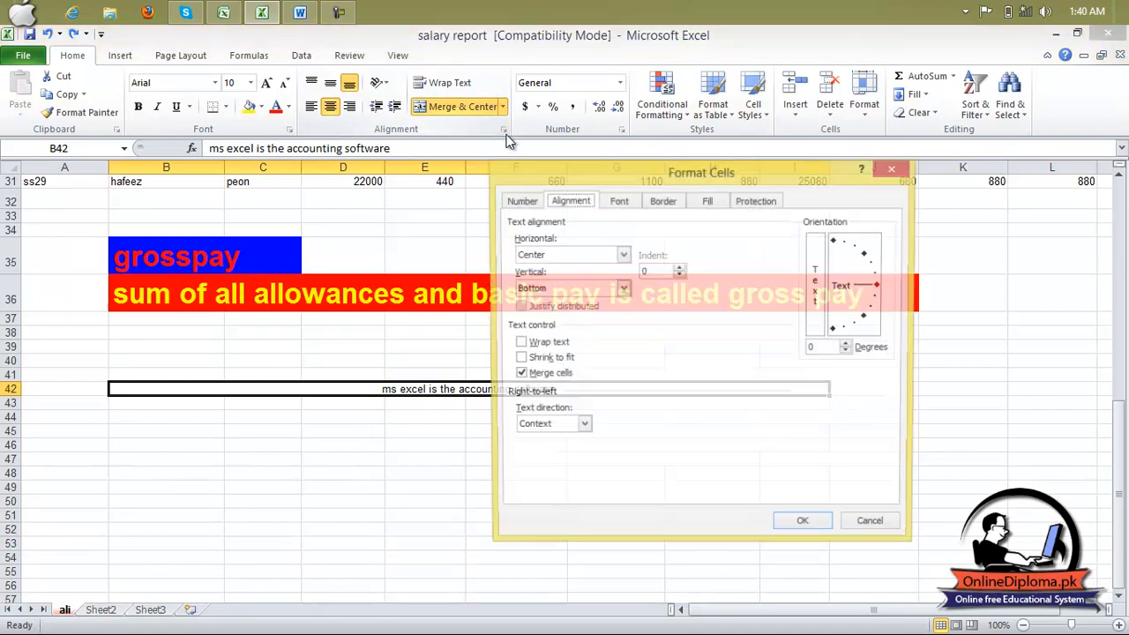
{"action": "left_click", "coordinate": [629, 204]}
{"action": "left_click", "coordinate": [661, 202]}
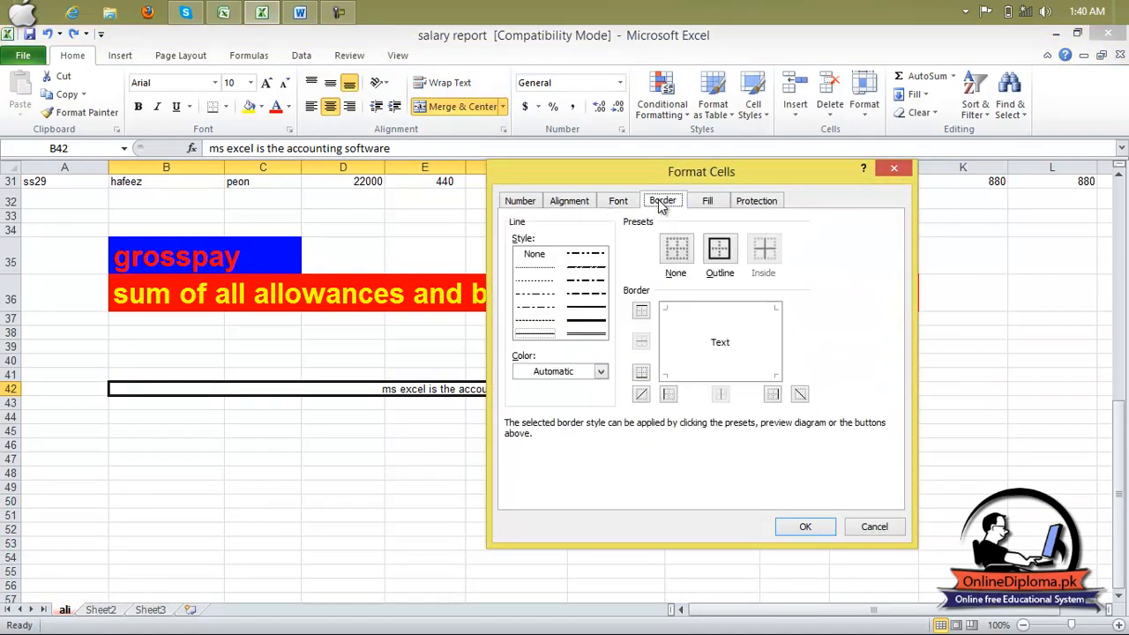
{"action": "left_click", "coordinate": [894, 169]}
Review the salary report's print preview and print settings, and return to the worksheet.
{"action": "scroll", "coordinate": [519, 397], "scroll_direction": "up", "scroll_amount": 10}
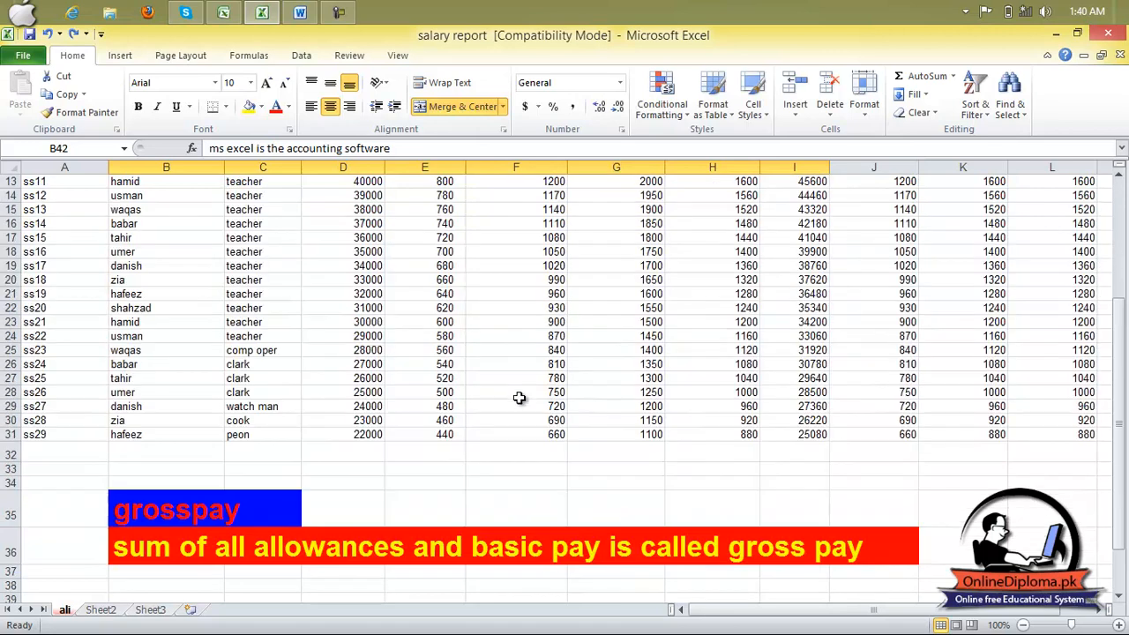
{"action": "left_click", "coordinate": [23, 57]}
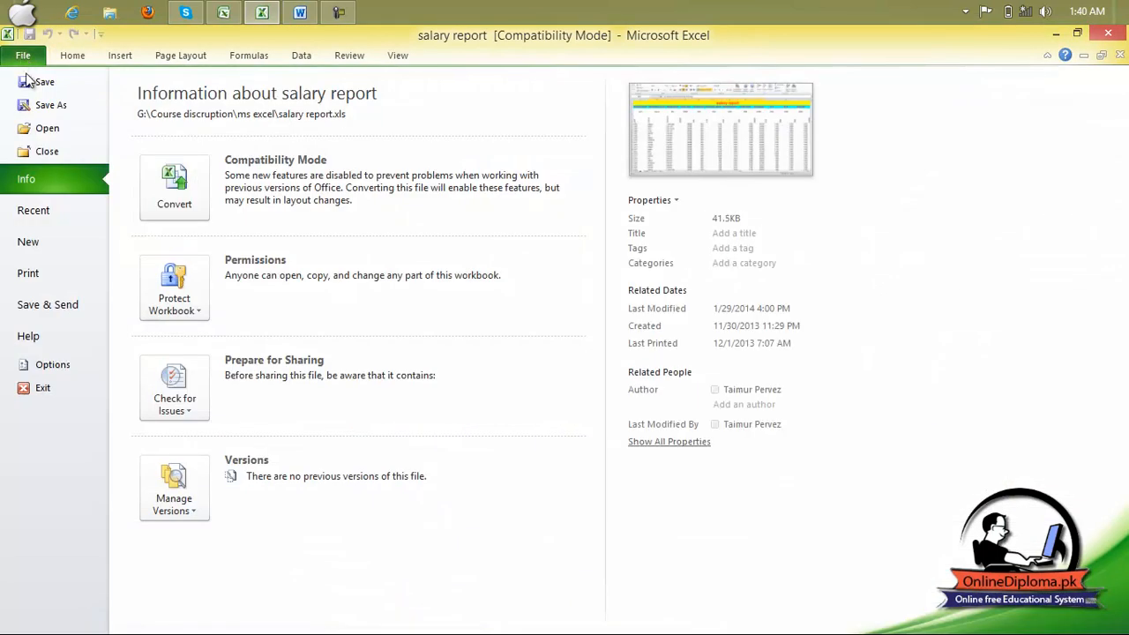
{"action": "left_click", "coordinate": [60, 276]}
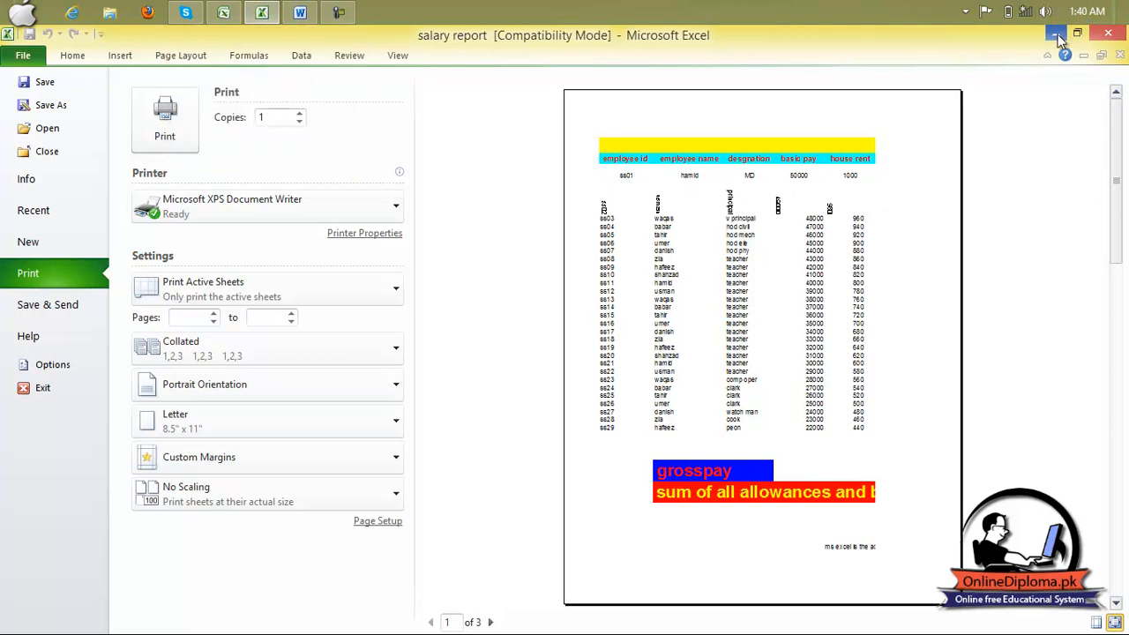
{"action": "left_click", "coordinate": [72, 57]}
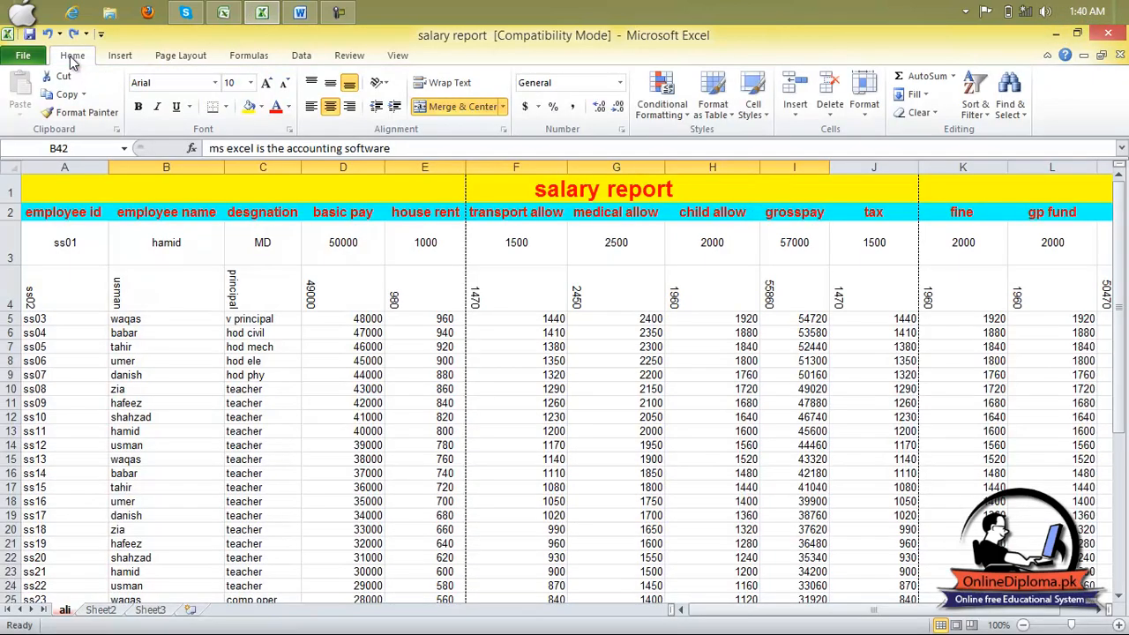
Copy the salary report table from the title in A1 down to row 31.
{"action": "left_click_drag", "start_coordinate": [32, 196], "coordinate": [772, 545]}
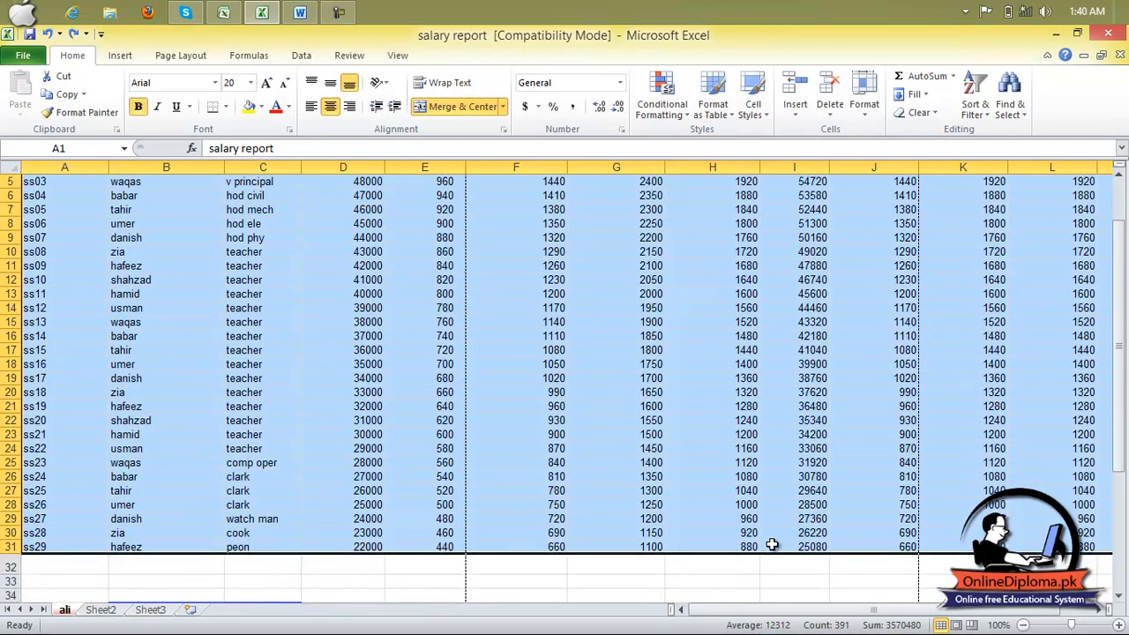
{"action": "key", "text": "ctrl+c"}
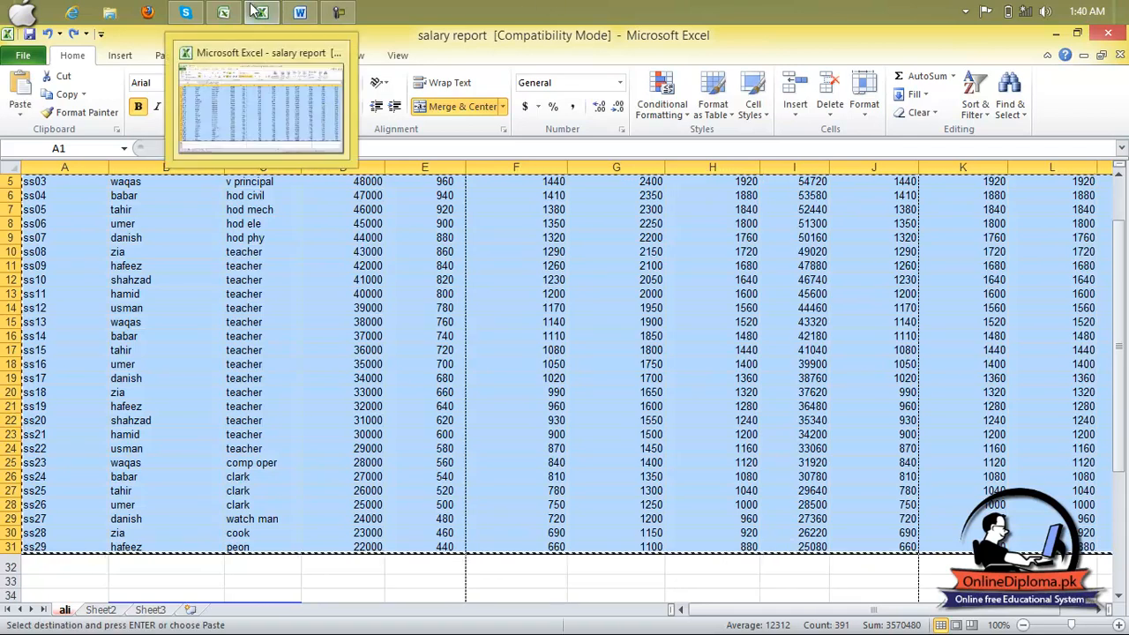
Switch to the Book2 workbook and return to the start of its salary report, cancelling the accidental move of column M cells.
{"action": "left_click", "coordinate": [224, 12]}
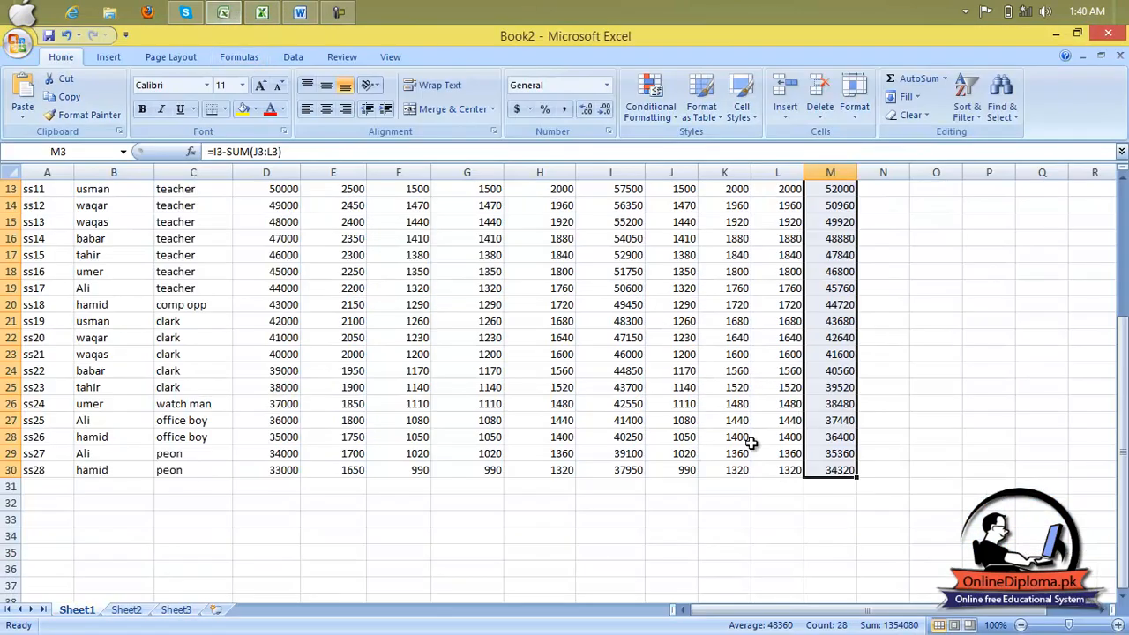
{"action": "left_click_drag", "start_coordinate": [831, 477], "coordinate": [820, 461]}
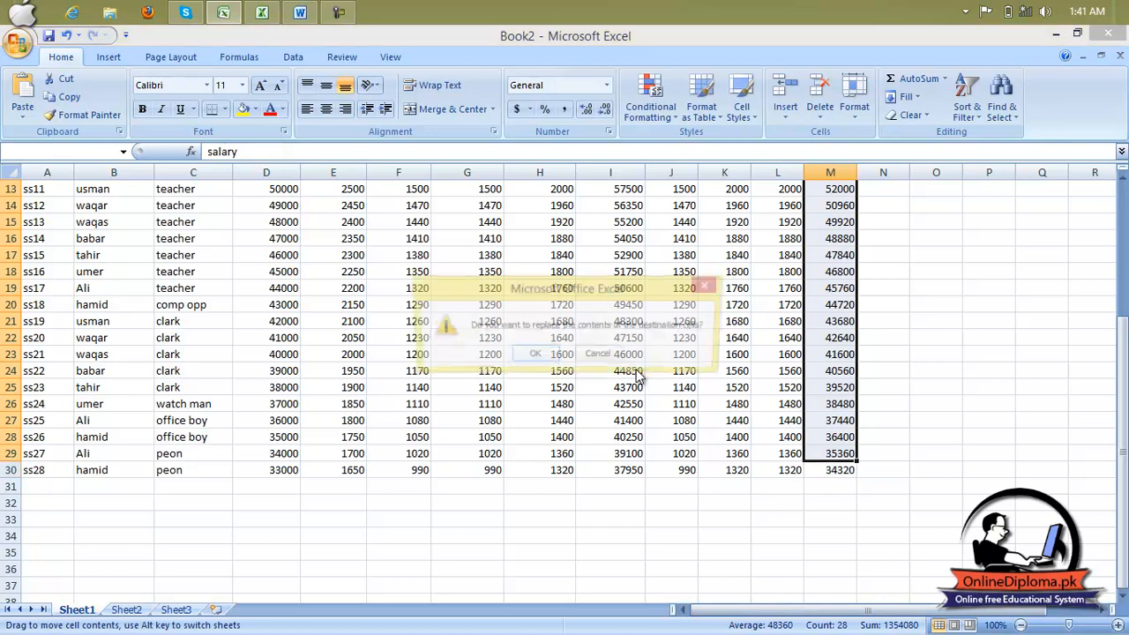
{"action": "left_click", "coordinate": [704, 288]}
{"action": "scroll", "coordinate": [652, 366], "scroll_direction": "up", "scroll_amount": 4}
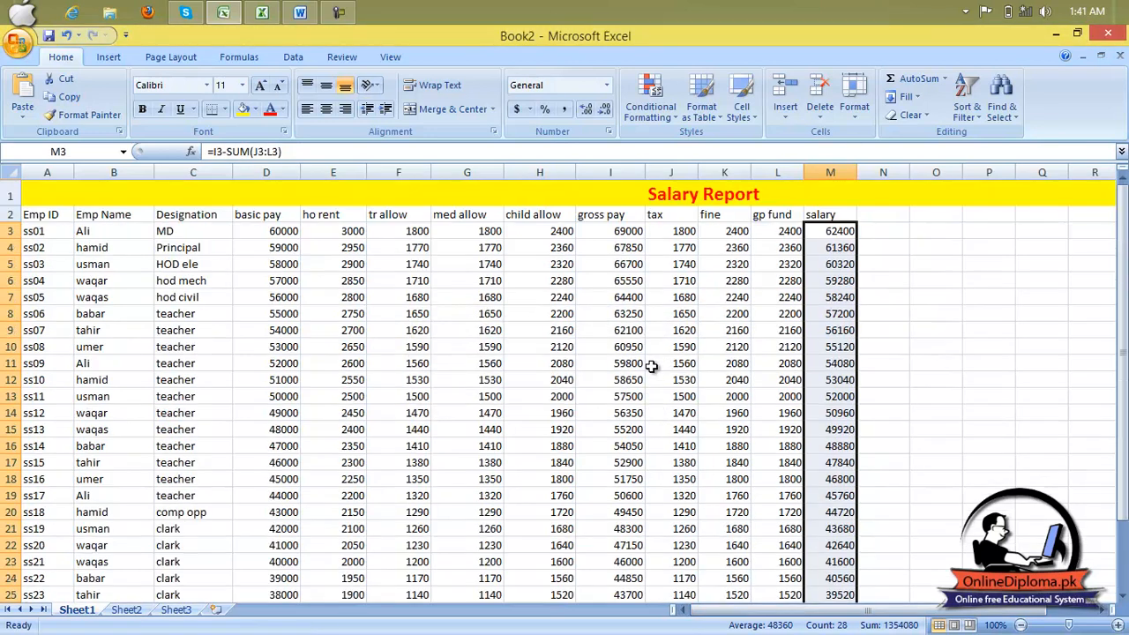
{"action": "left_click", "coordinate": [920, 263]}
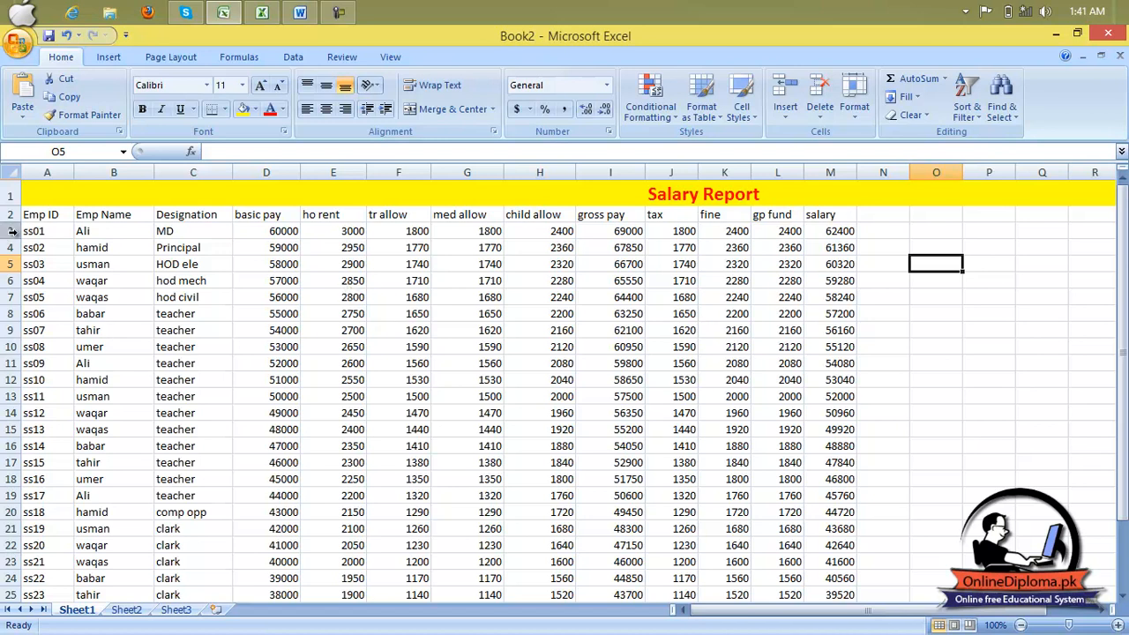
Review both pages of the Book2 salary report in print preview, and return to the worksheet.
{"action": "left_click", "coordinate": [23, 51]}
{"action": "mouse_move", "coordinate": [76, 231]}
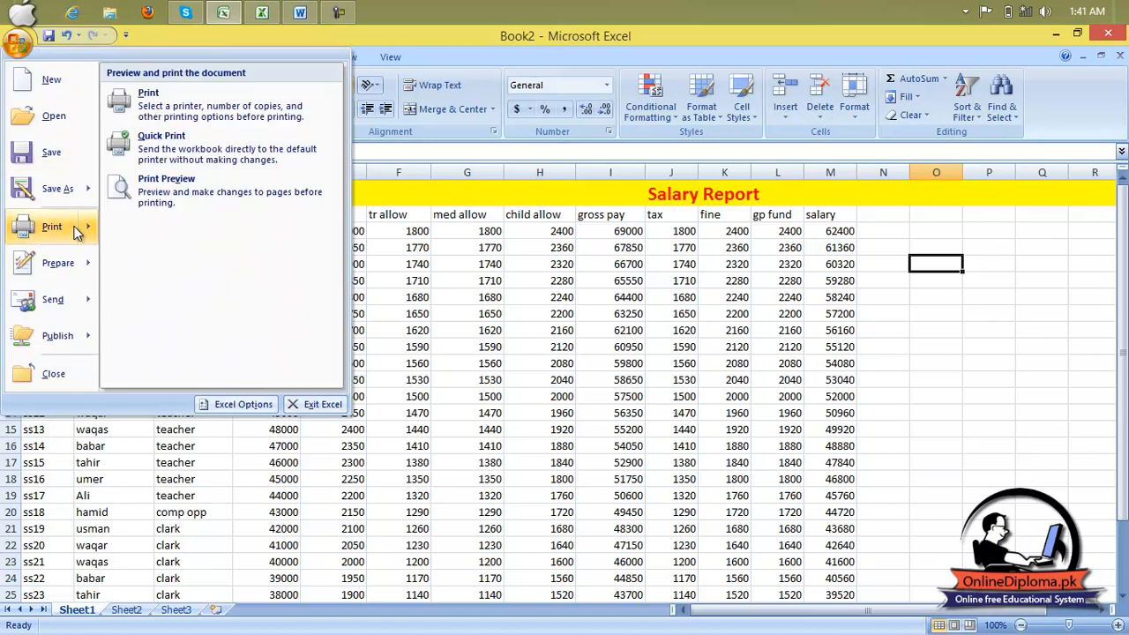
{"action": "left_click", "coordinate": [191, 186]}
{"action": "left_click", "coordinate": [525, 284]}
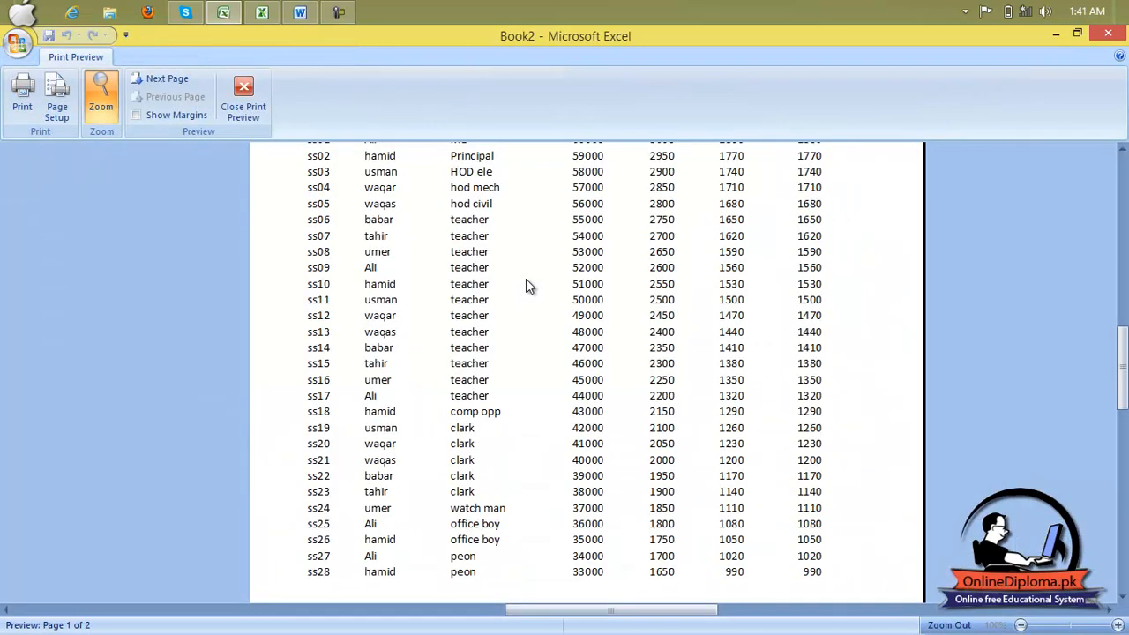
{"action": "scroll", "coordinate": [525, 284], "scroll_direction": "up", "scroll_amount": 5}
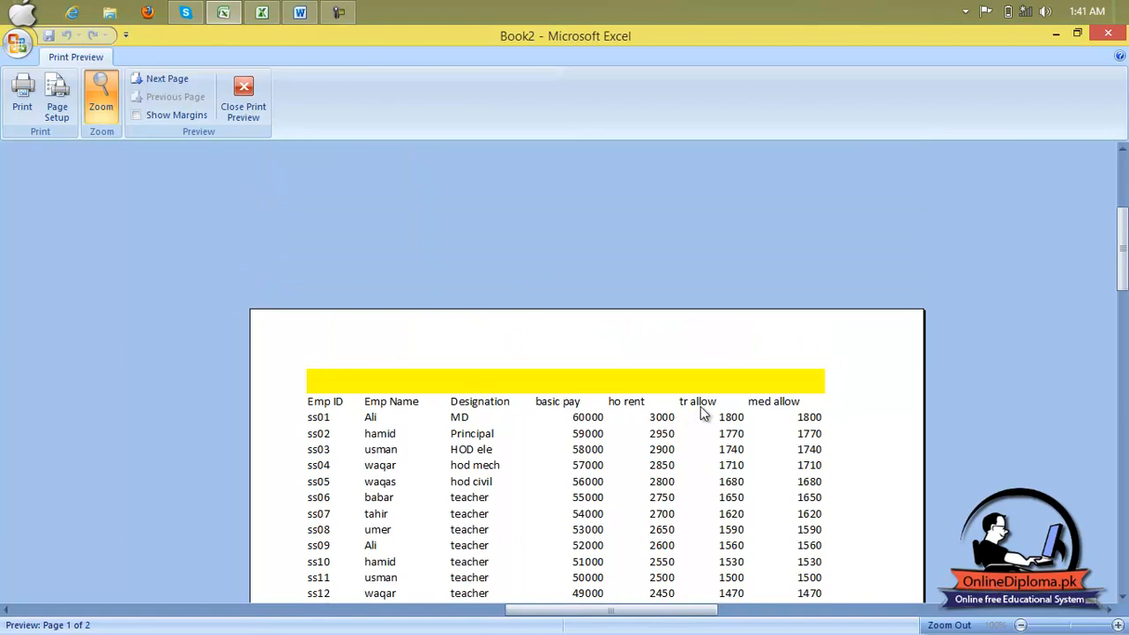
{"action": "left_click", "coordinate": [152, 83]}
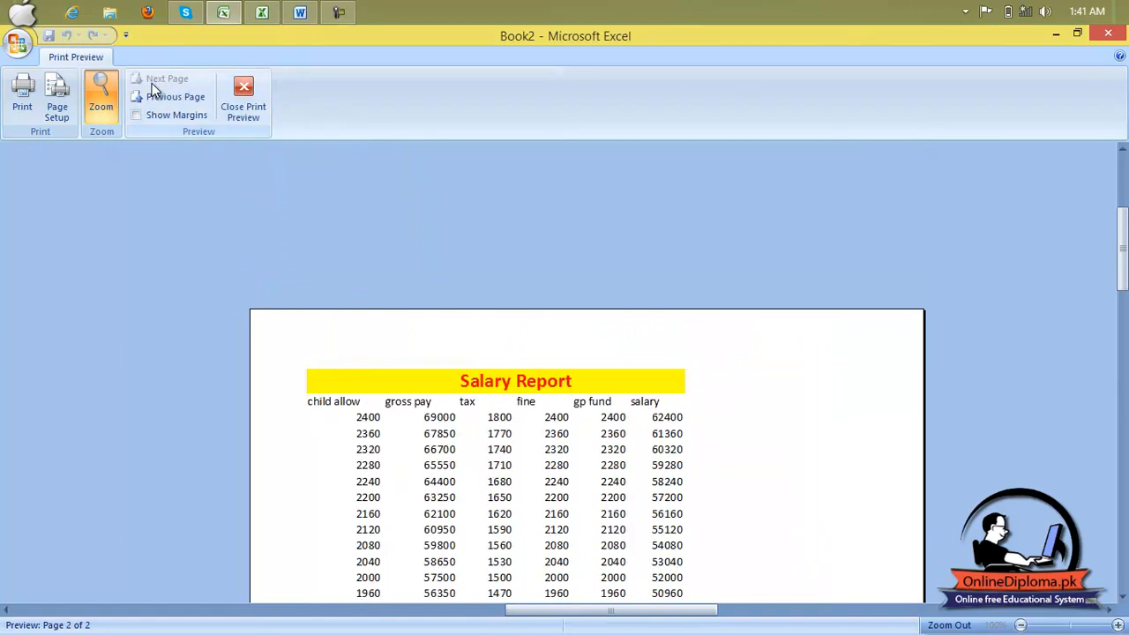
{"action": "scroll", "coordinate": [411, 412], "scroll_direction": "down", "scroll_amount": 10}
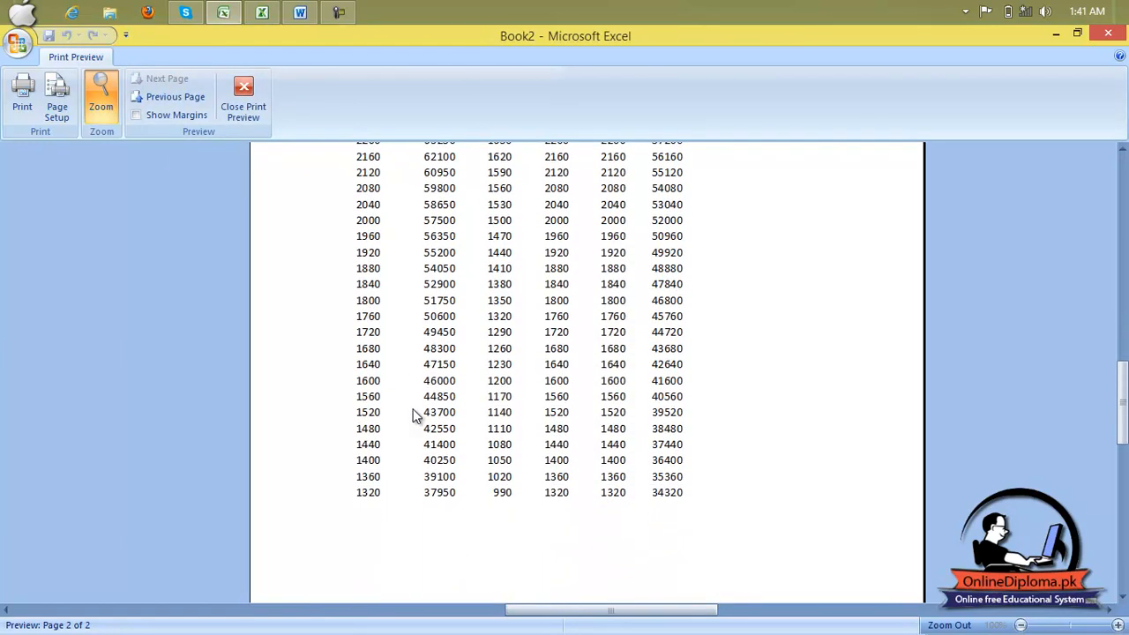
{"action": "left_click", "coordinate": [264, 102]}
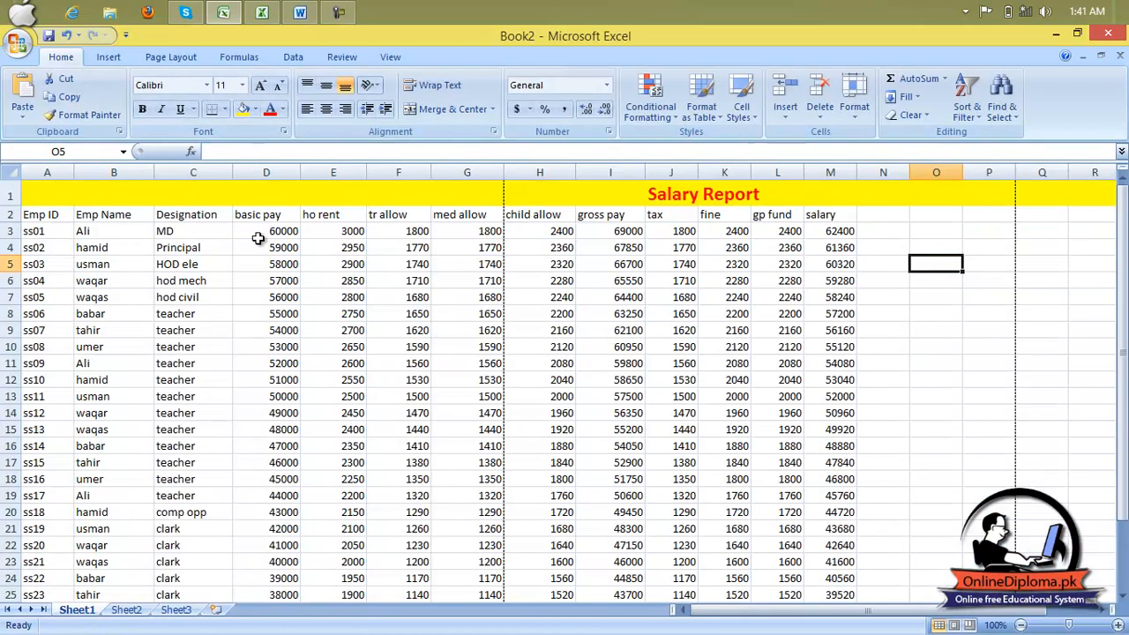
Apply thin outline and inside borders to the salary table cells A1 to L30 through Format Cells.
{"action": "left_click", "coordinate": [49, 201]}
{"action": "left_click_drag", "start_coordinate": [49, 201], "coordinate": [793, 519]}
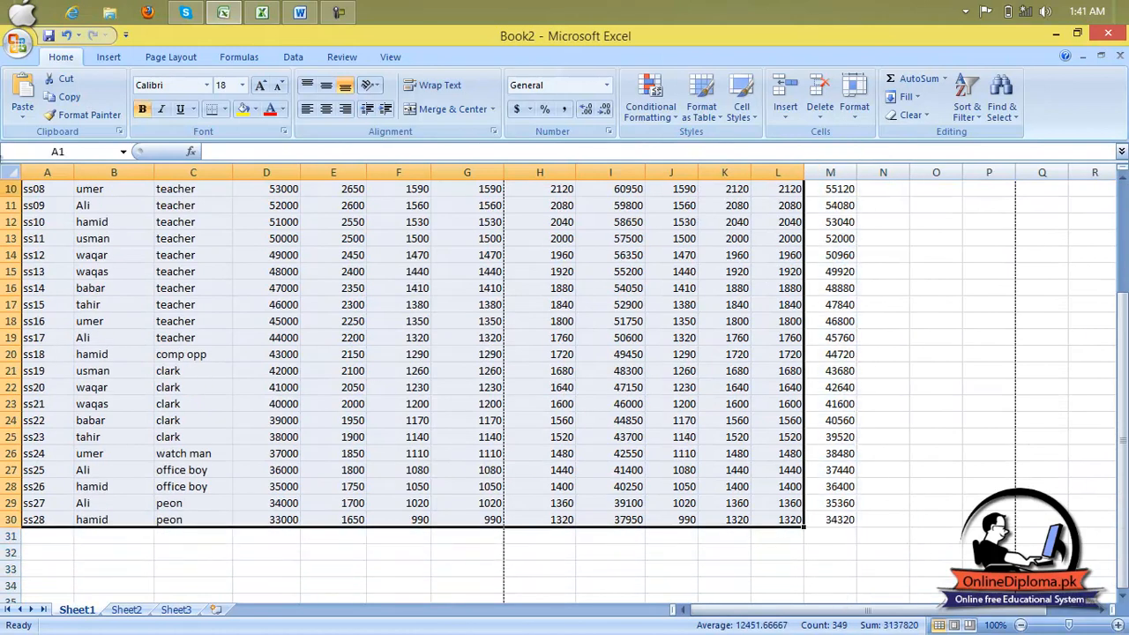
{"action": "left_click", "coordinate": [493, 131]}
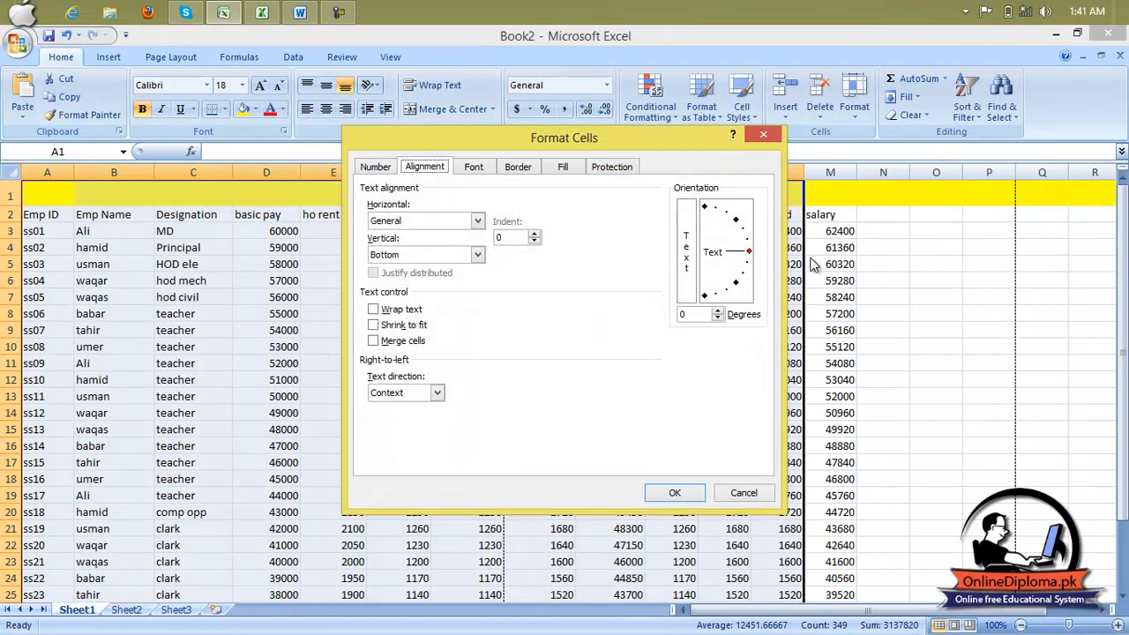
{"action": "left_click", "coordinate": [520, 167]}
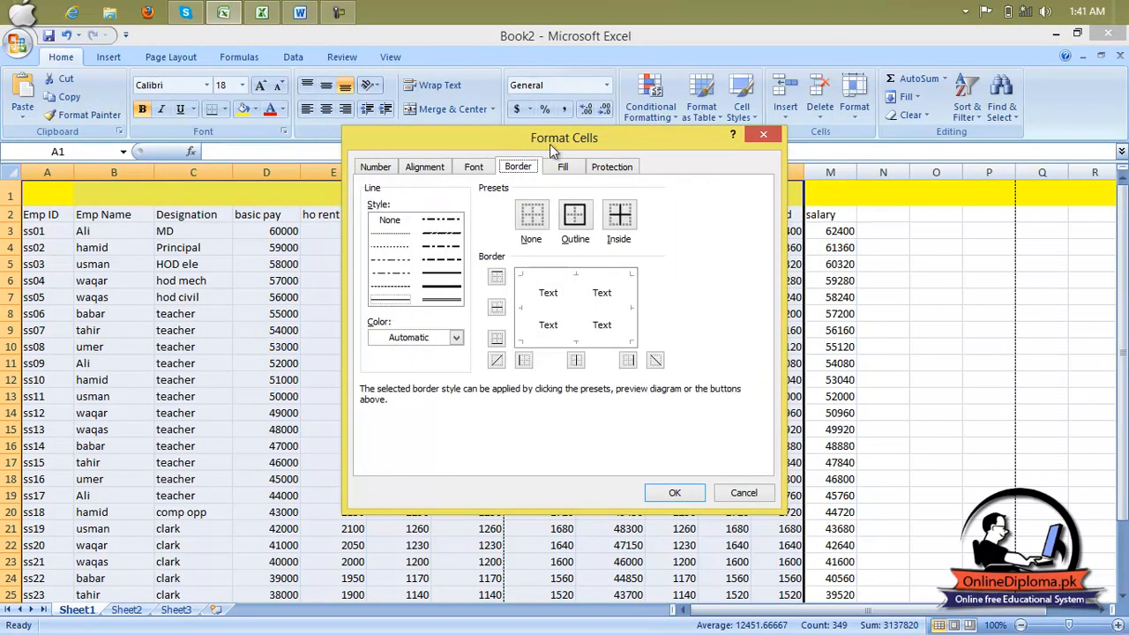
{"action": "left_click", "coordinate": [622, 221]}
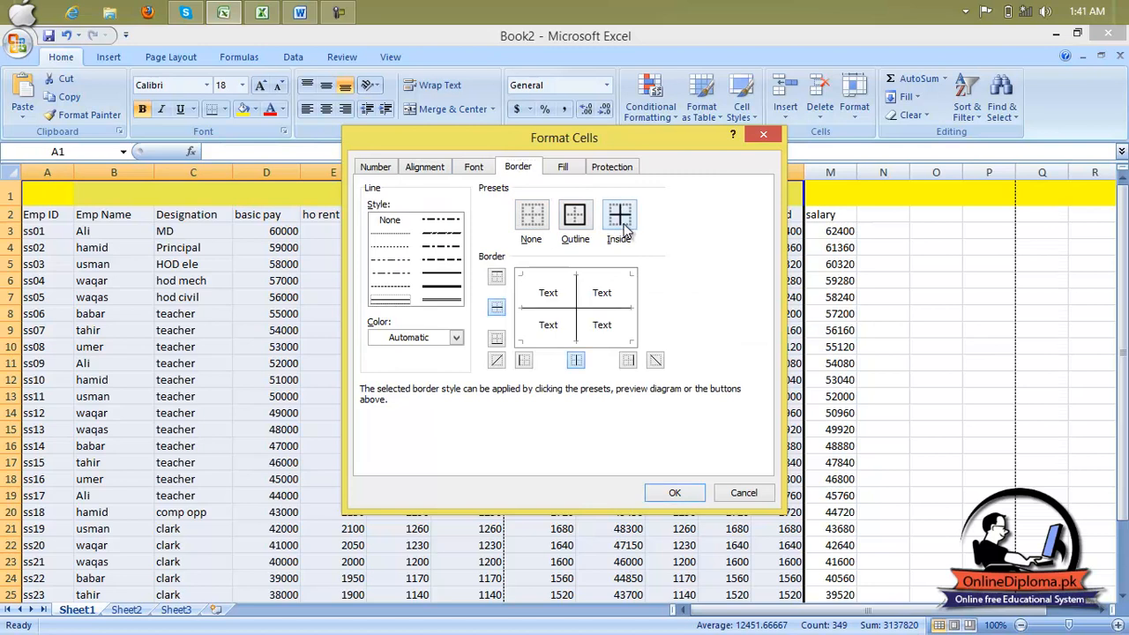
{"action": "left_click", "coordinate": [578, 223]}
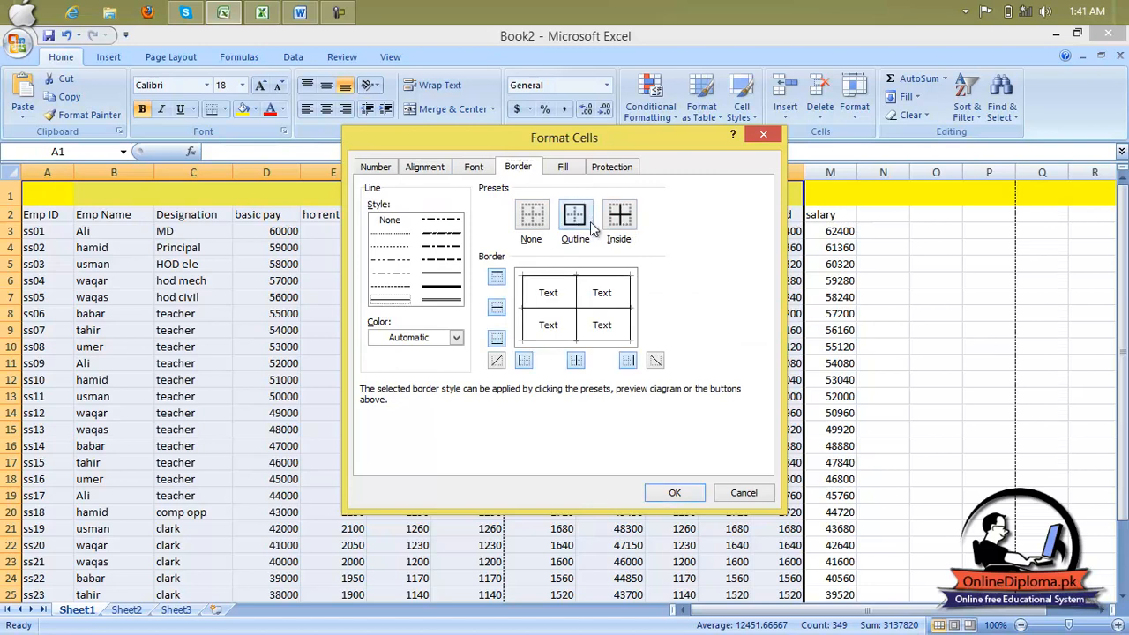
{"action": "left_click", "coordinate": [678, 496]}
{"action": "left_click", "coordinate": [870, 311]}
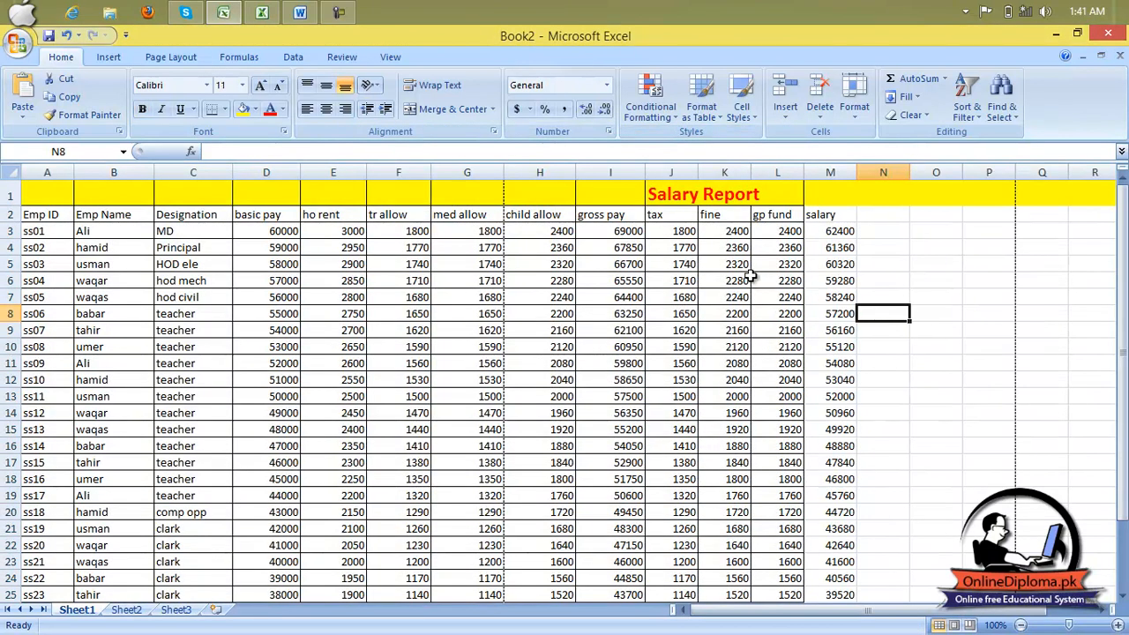
Check the bordered salary table on the worksheet and in print preview, and return to the worksheet.
{"action": "scroll", "coordinate": [749, 277], "scroll_direction": "down", "scroll_amount": 5}
{"action": "scroll", "coordinate": [749, 279], "scroll_direction": "up", "scroll_amount": 5}
{"action": "left_click", "coordinate": [19, 42]}
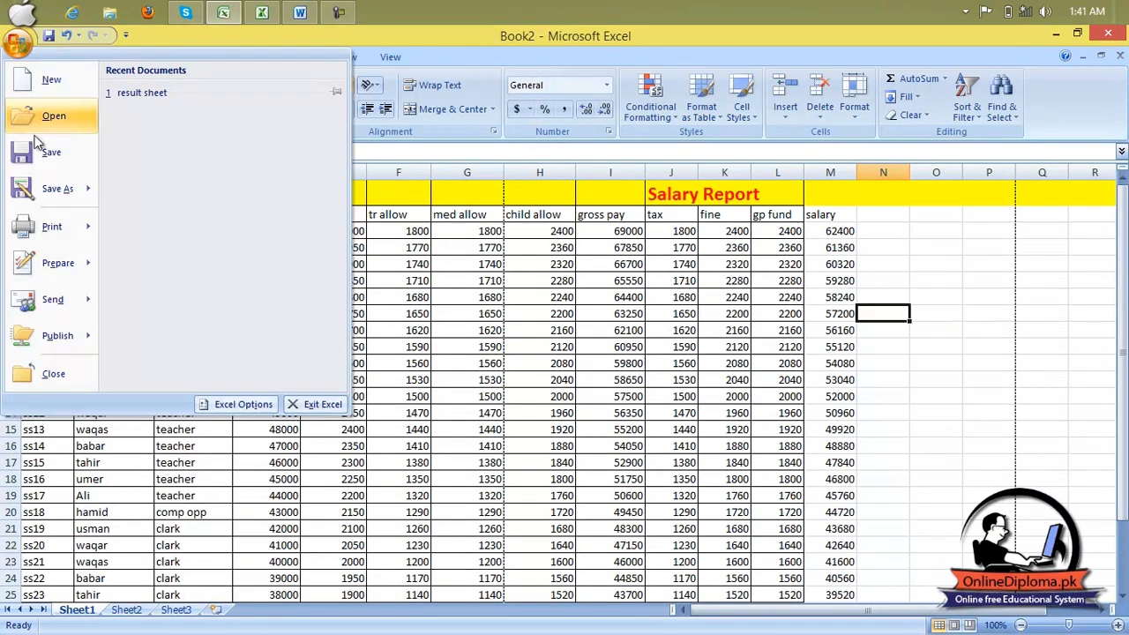
{"action": "mouse_move", "coordinate": [61, 227]}
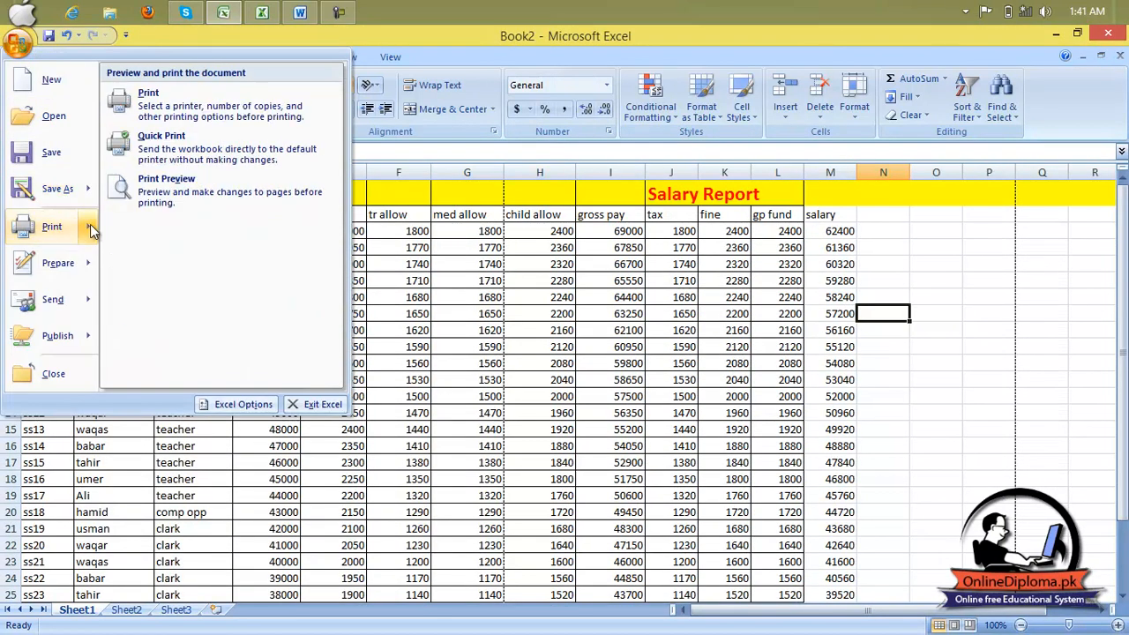
{"action": "left_click", "coordinate": [184, 196]}
{"action": "left_click", "coordinate": [464, 255]}
{"action": "scroll", "coordinate": [466, 253], "scroll_direction": "up", "scroll_amount": 3}
{"action": "scroll", "coordinate": [466, 256], "scroll_direction": "down", "scroll_amount": 4}
{"action": "scroll", "coordinate": [469, 261], "scroll_direction": "down", "scroll_amount": 1}
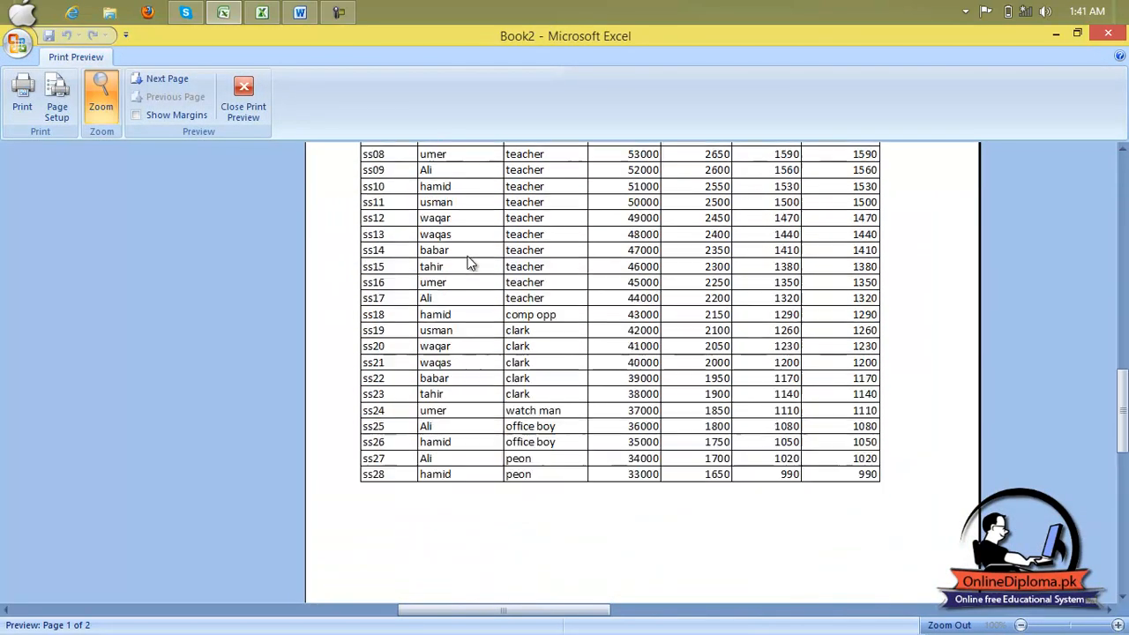
{"action": "scroll", "coordinate": [471, 262], "scroll_direction": "up", "scroll_amount": 3}
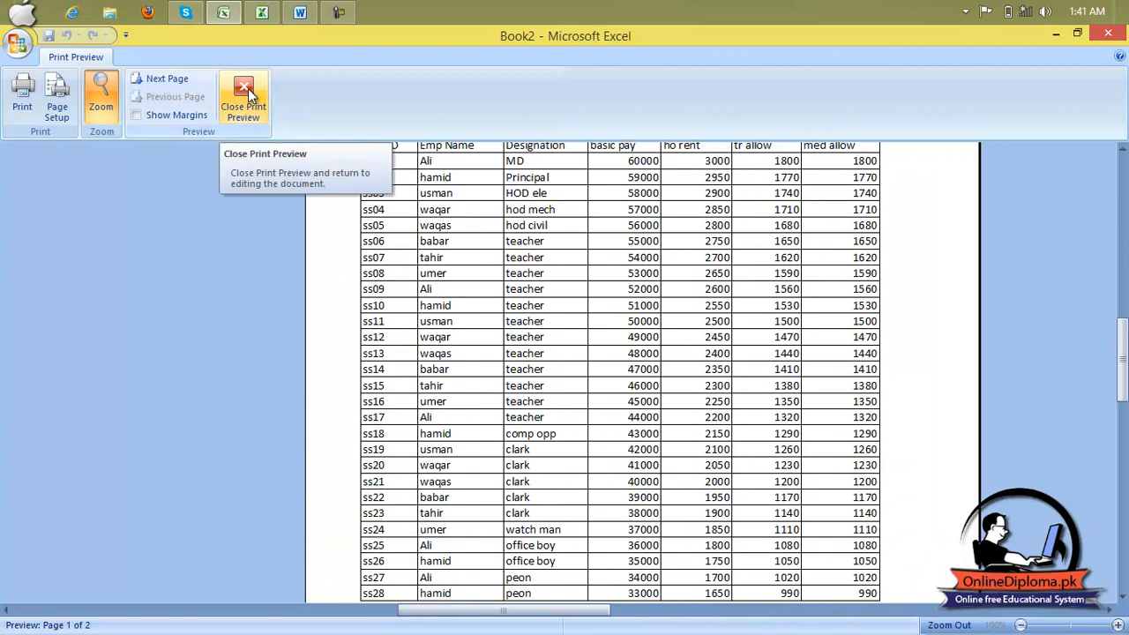
{"action": "left_click", "coordinate": [250, 94]}
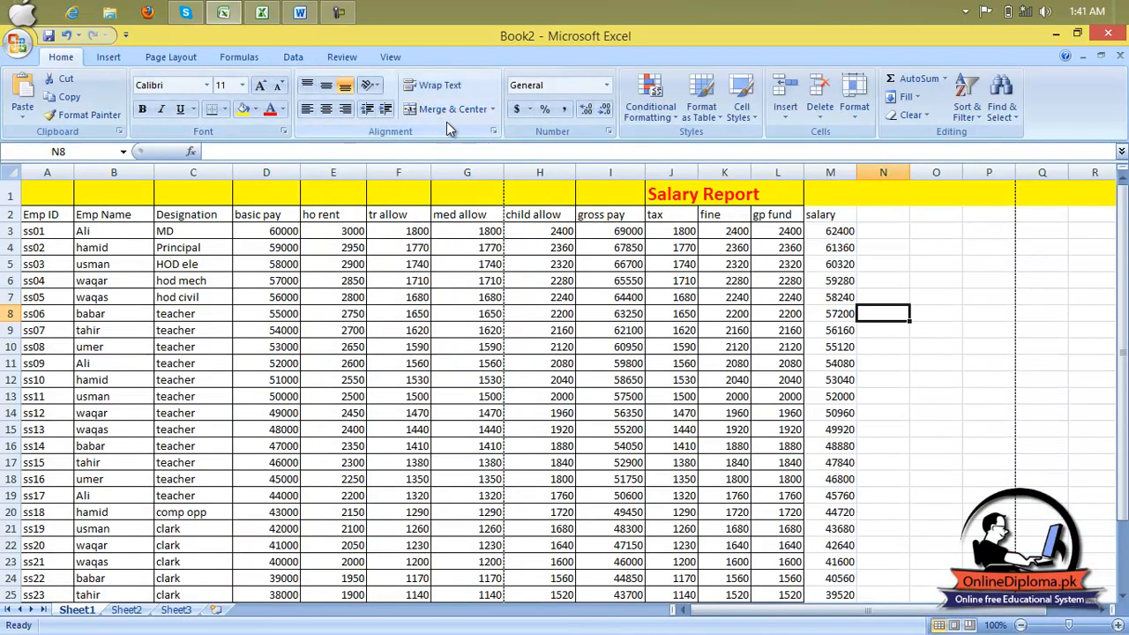
{"action": "left_click", "coordinate": [493, 133]}
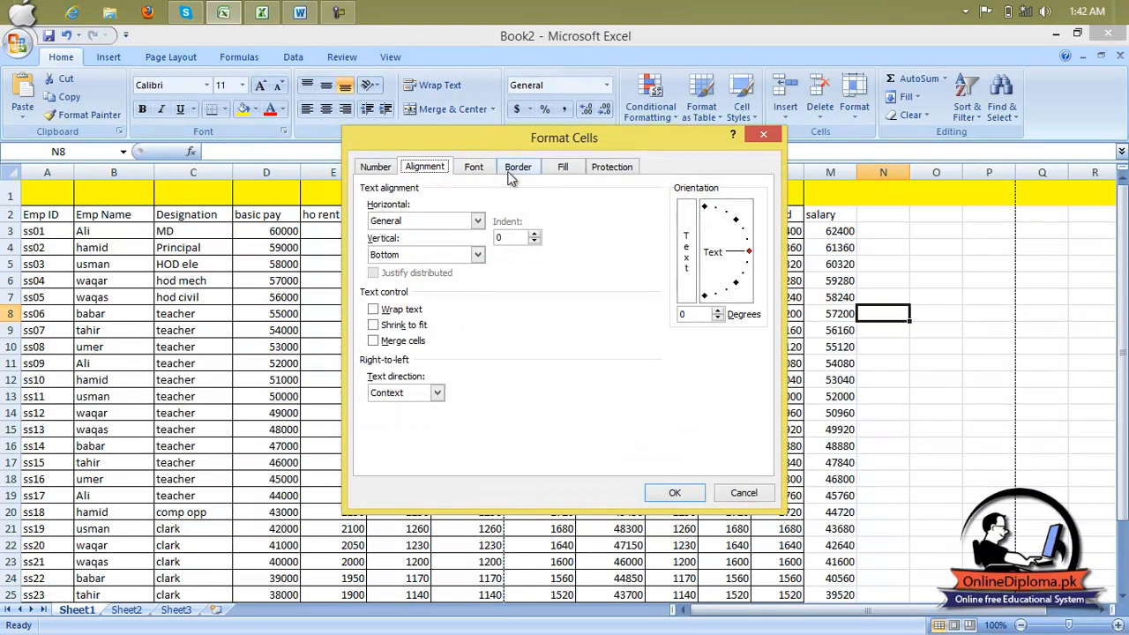
{"action": "left_click", "coordinate": [510, 172]}
{"action": "left_click", "coordinate": [563, 166]}
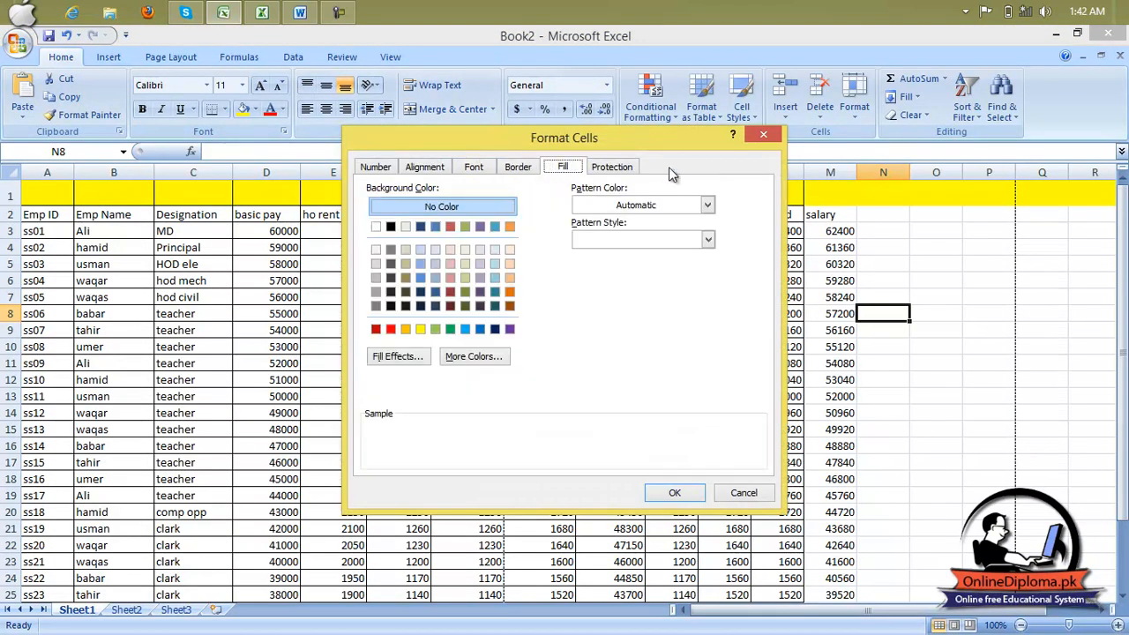
{"action": "left_click", "coordinate": [523, 167]}
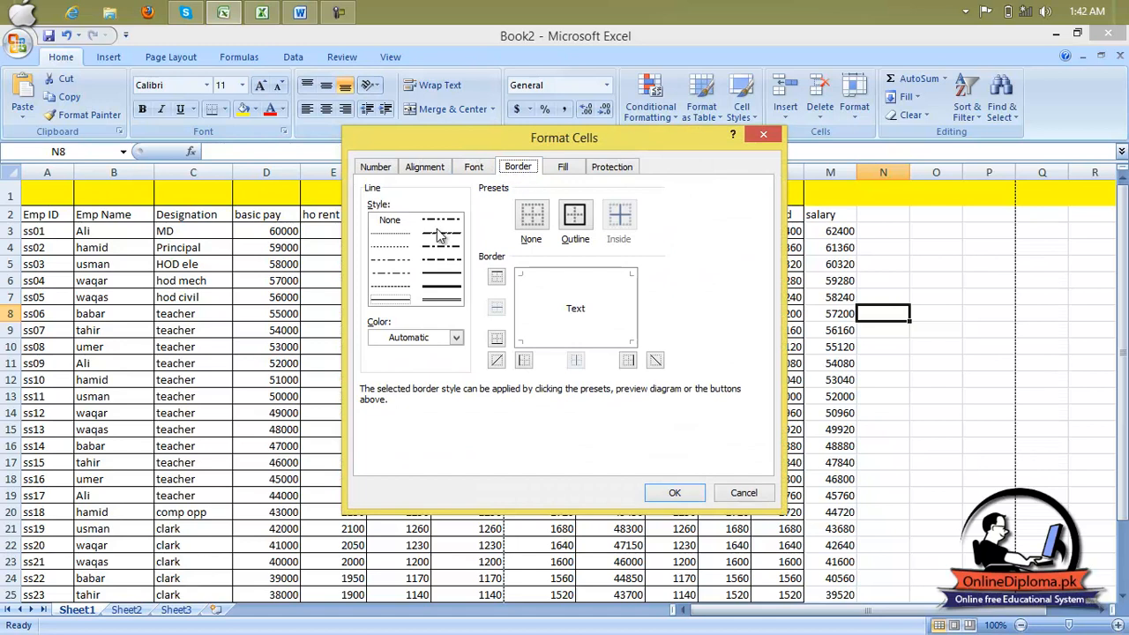
{"action": "left_click", "coordinate": [444, 286]}
{"action": "left_click", "coordinate": [447, 296]}
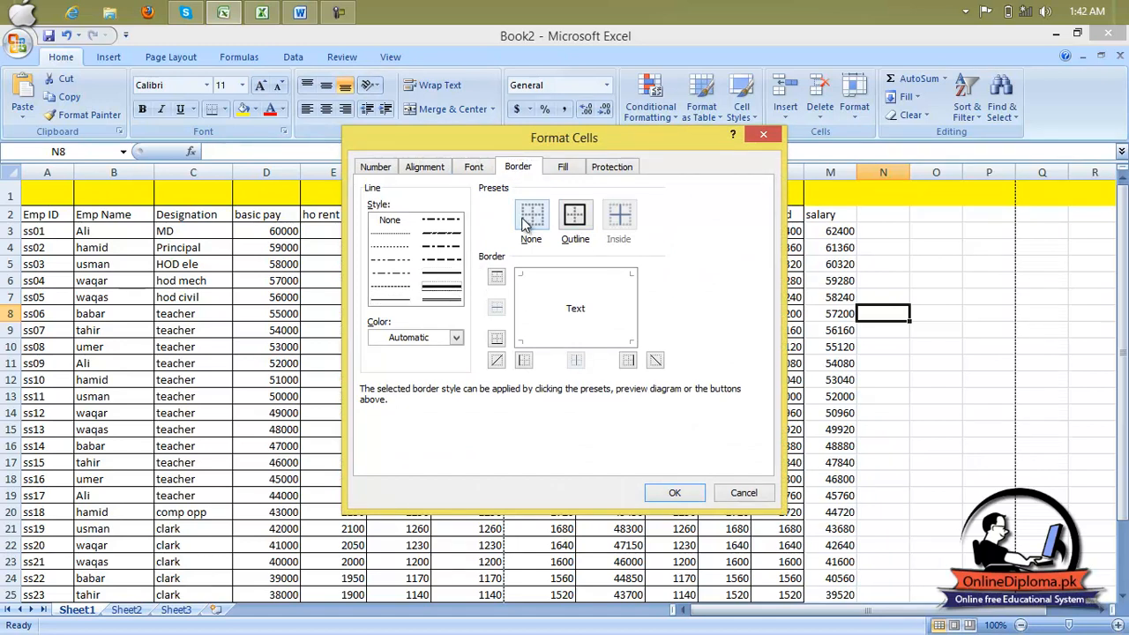
{"action": "left_click", "coordinate": [773, 139]}
Remove all borders from cells A1 to L30 using the None preset in Format Cells.
{"action": "left_click", "coordinate": [55, 203]}
{"action": "left_click_drag", "start_coordinate": [55, 203], "coordinate": [741, 512]}
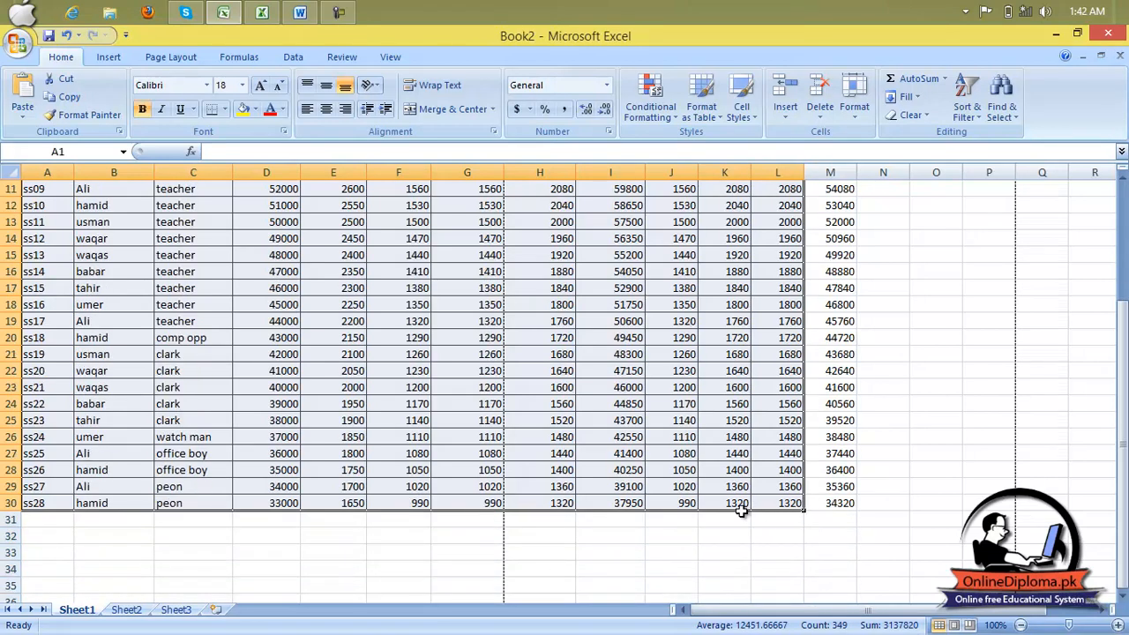
{"action": "left_click", "coordinate": [493, 132]}
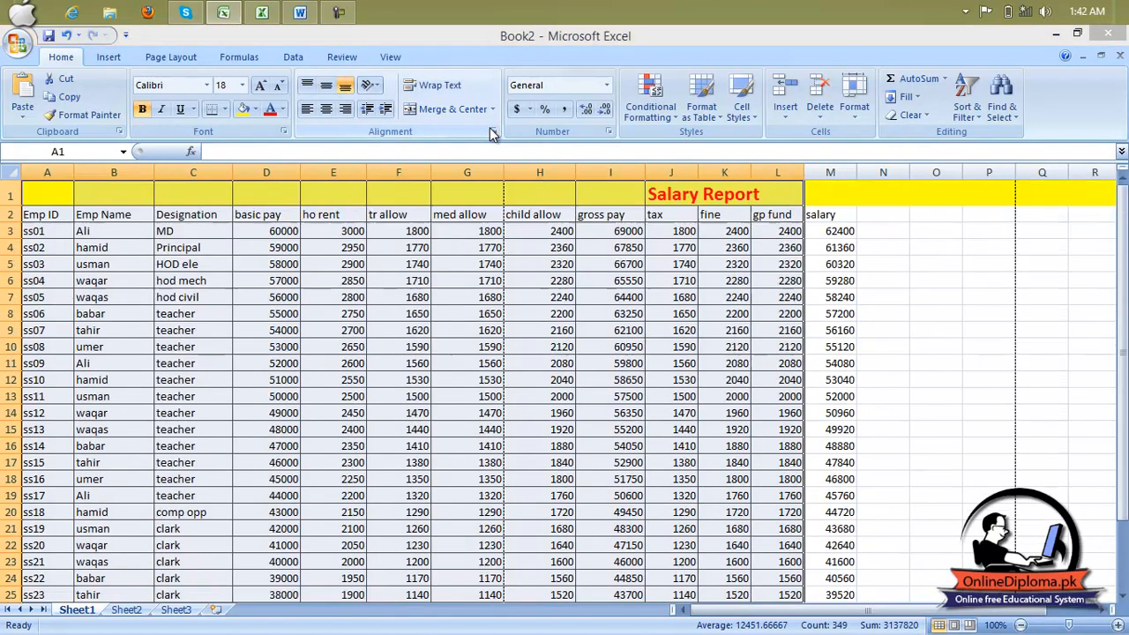
{"action": "left_click", "coordinate": [517, 169]}
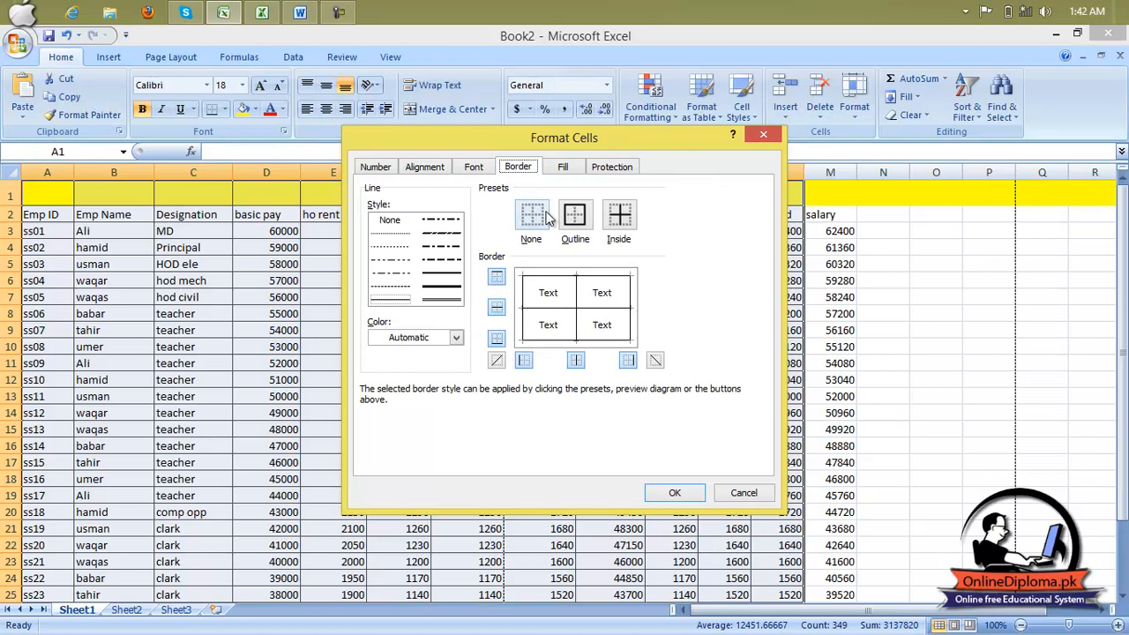
{"action": "left_click", "coordinate": [533, 220]}
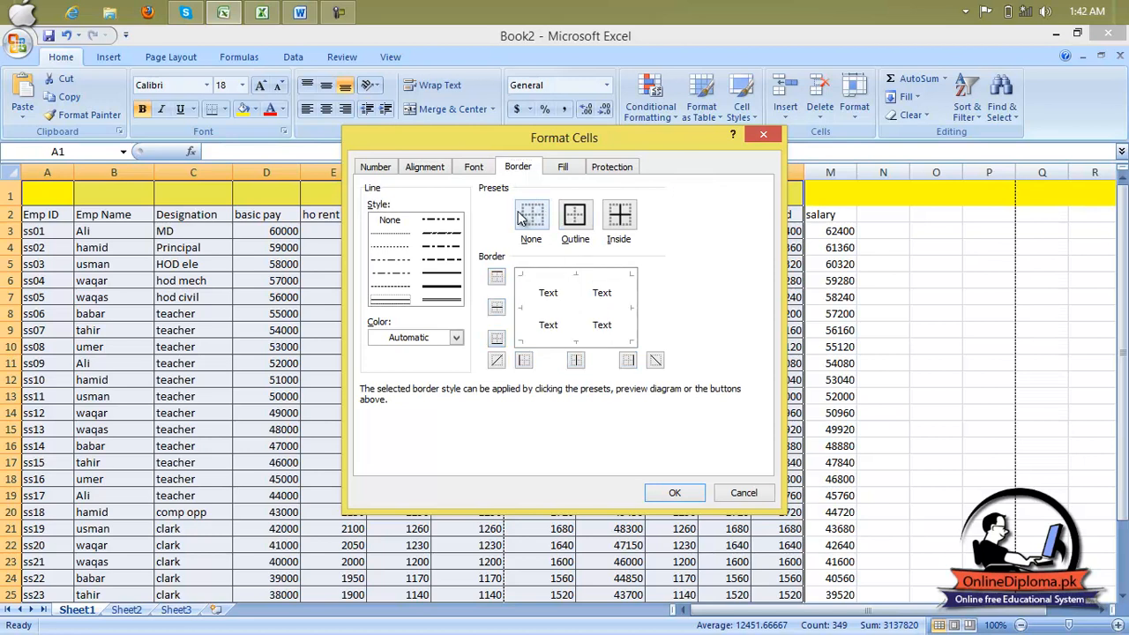
{"action": "left_click", "coordinate": [675, 493]}
{"action": "left_click", "coordinate": [900, 430]}
Apply the thickest solid line style as inside and outline borders to the whole salary table, cells A1 to M30.
{"action": "left_click_drag", "start_coordinate": [45, 191], "coordinate": [833, 537]}
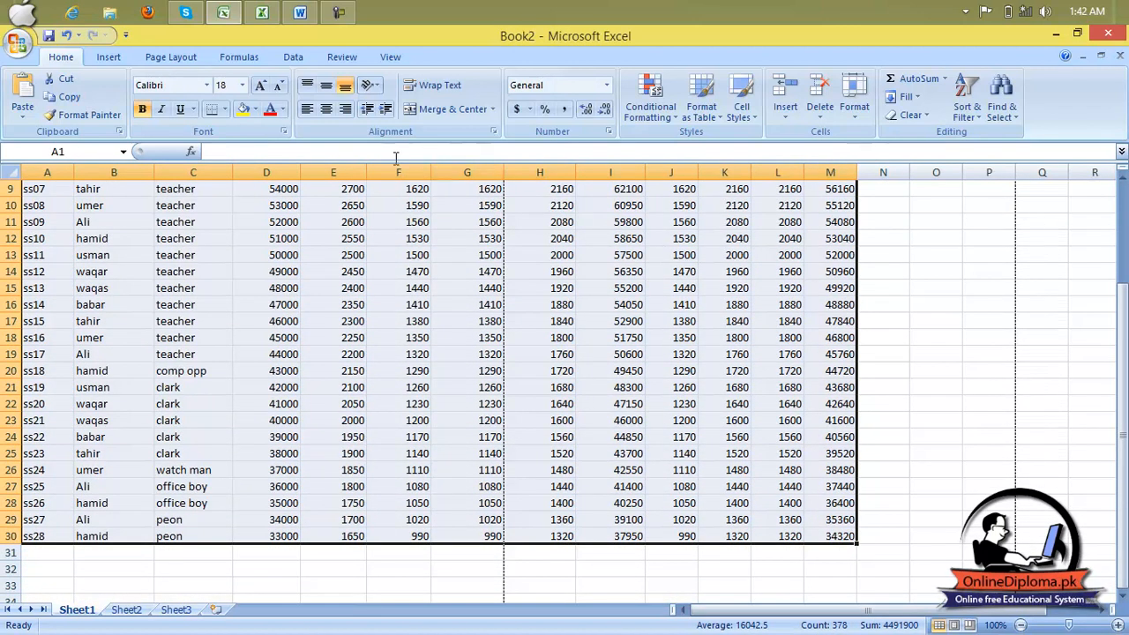
{"action": "left_click", "coordinate": [491, 131]}
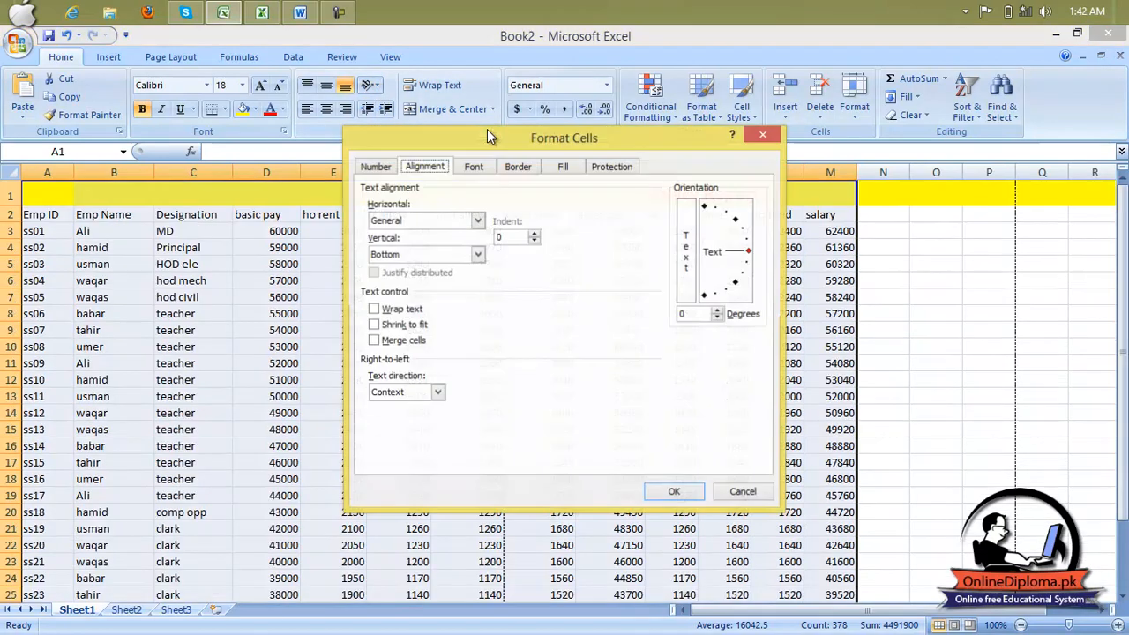
{"action": "left_click", "coordinate": [520, 169]}
{"action": "left_click", "coordinate": [447, 295]}
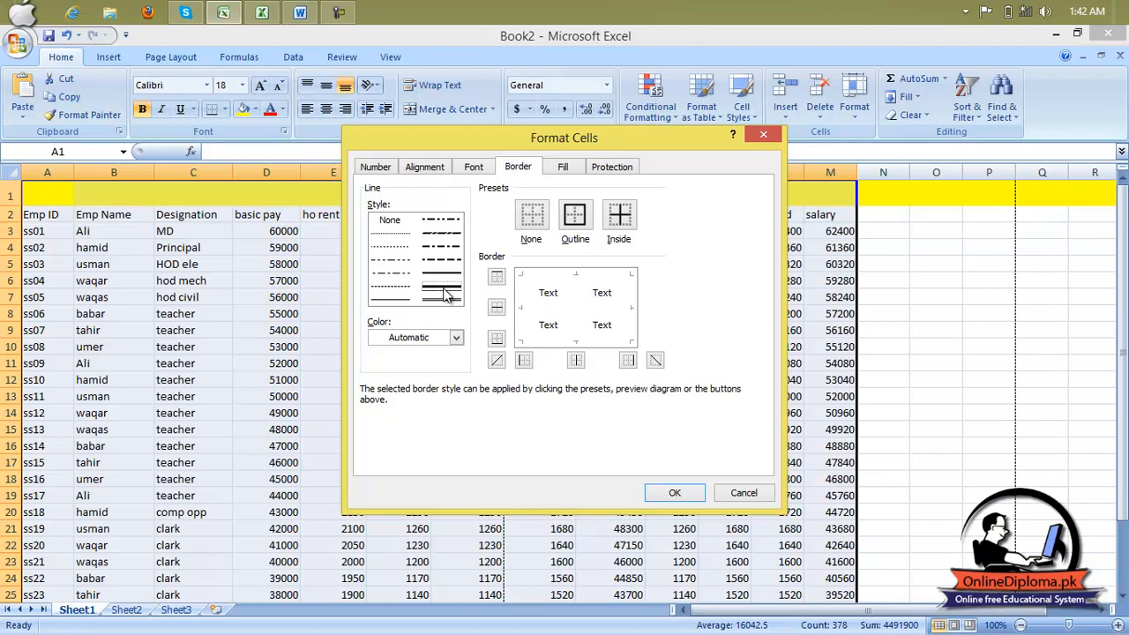
{"action": "left_click", "coordinate": [619, 226]}
{"action": "left_click", "coordinate": [576, 221]}
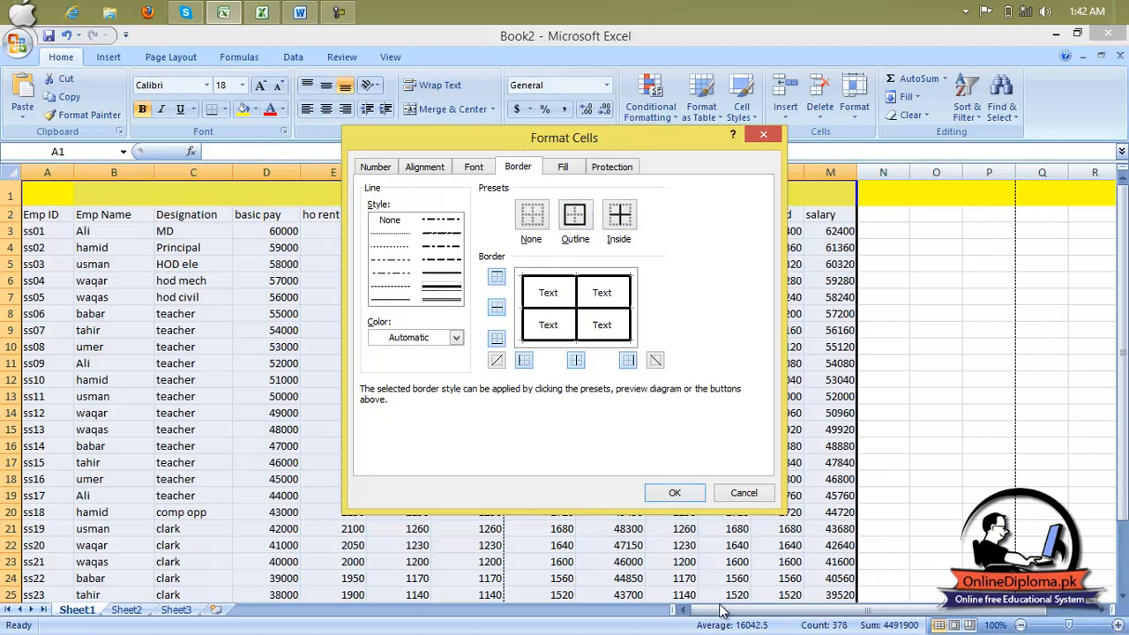
{"action": "left_click", "coordinate": [673, 496]}
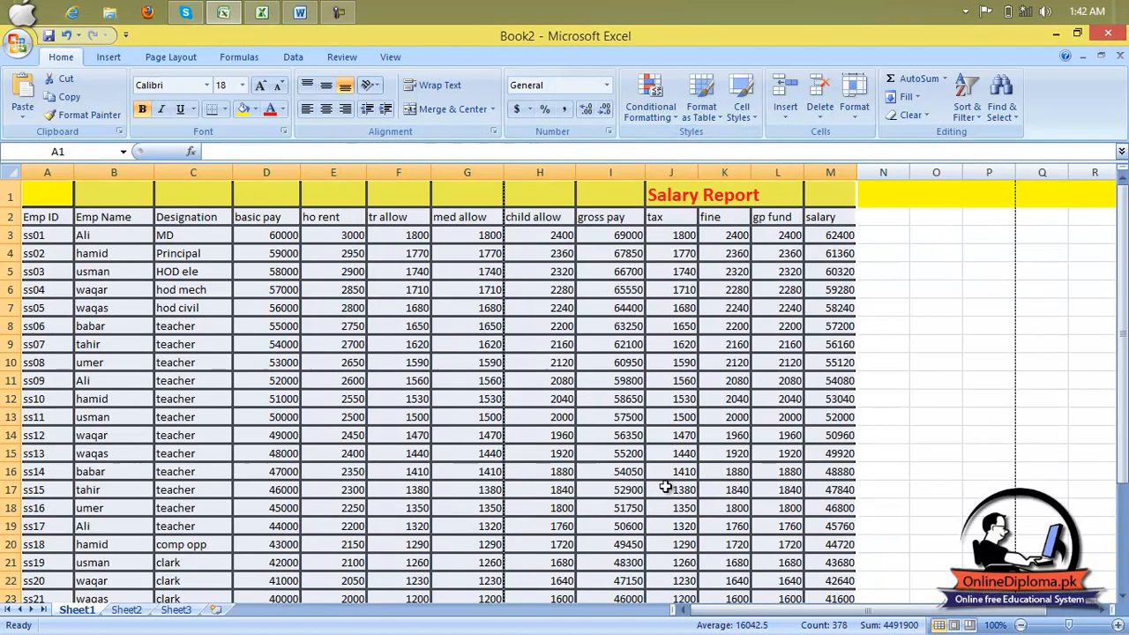
{"action": "left_click", "coordinate": [922, 318]}
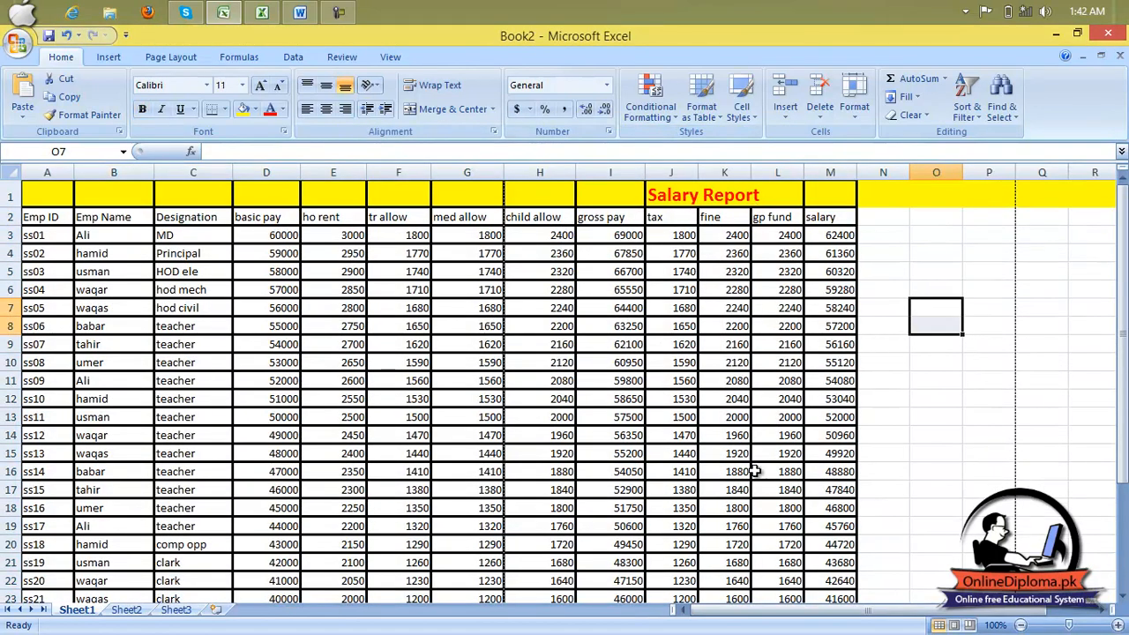
Check the thick-bordered salary table in print preview and return to the worksheet.
{"action": "left_click", "coordinate": [17, 42]}
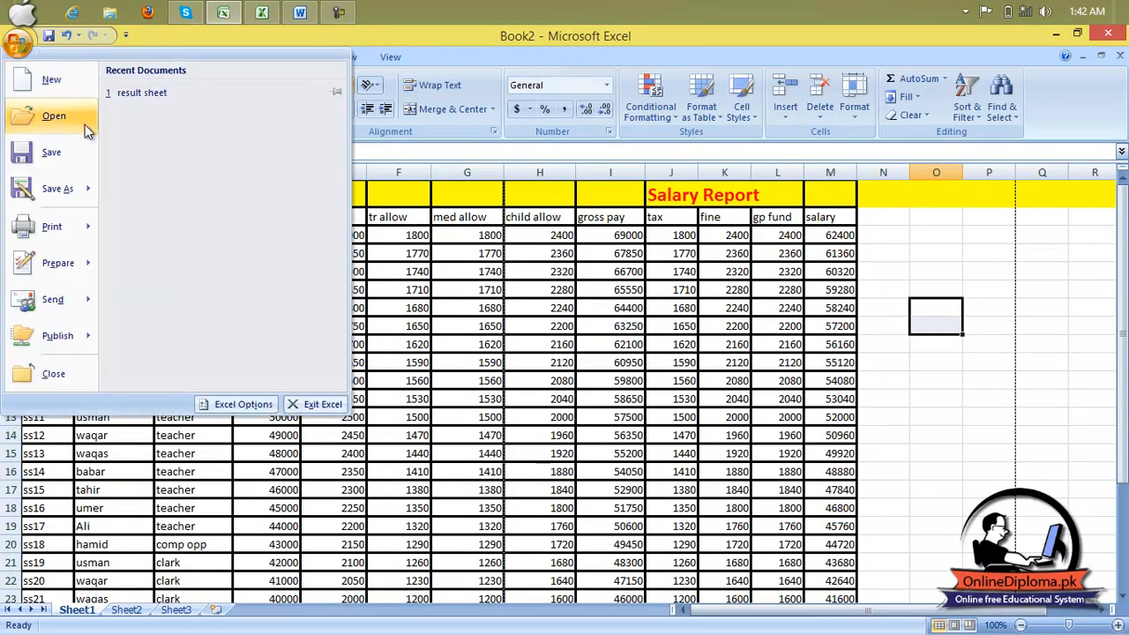
{"action": "mouse_move", "coordinate": [90, 228]}
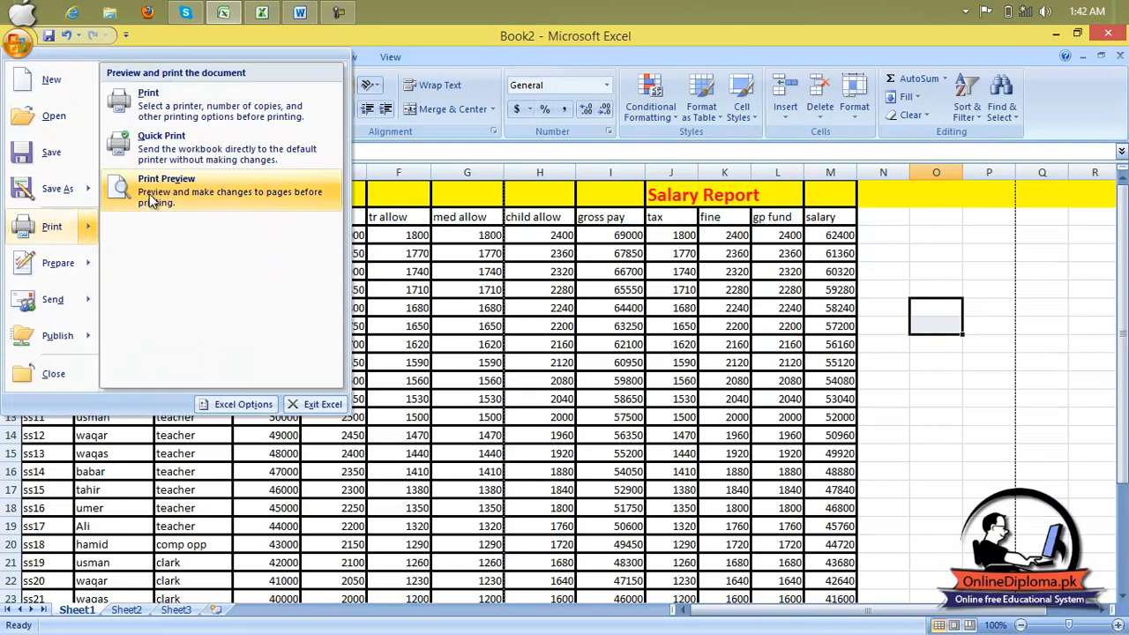
{"action": "left_click", "coordinate": [176, 189]}
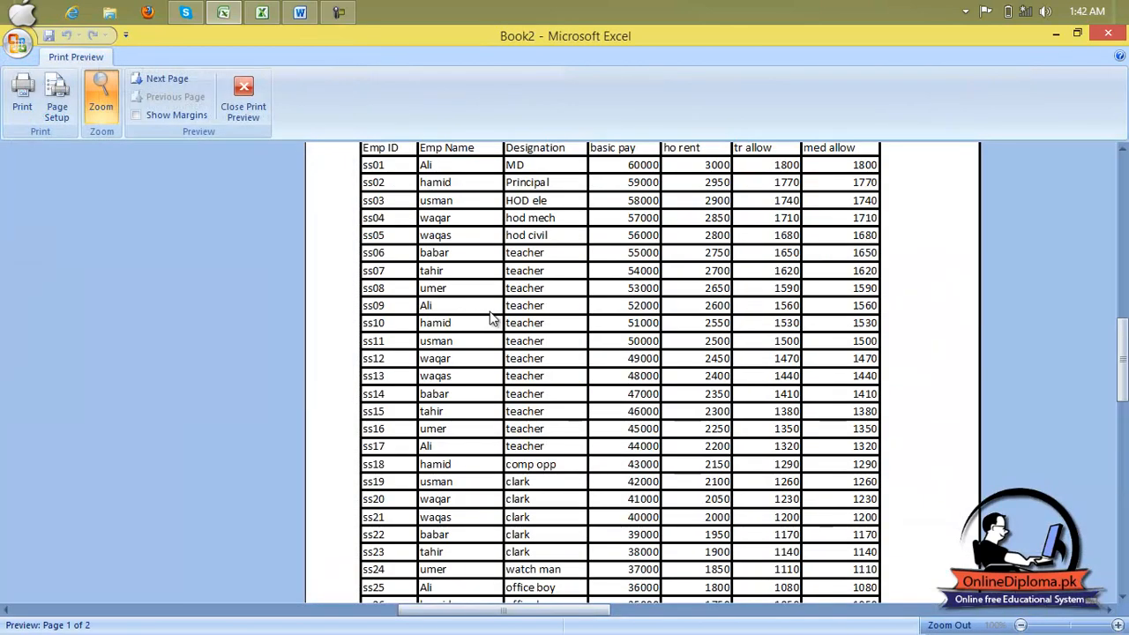
{"action": "left_click", "coordinate": [245, 95]}
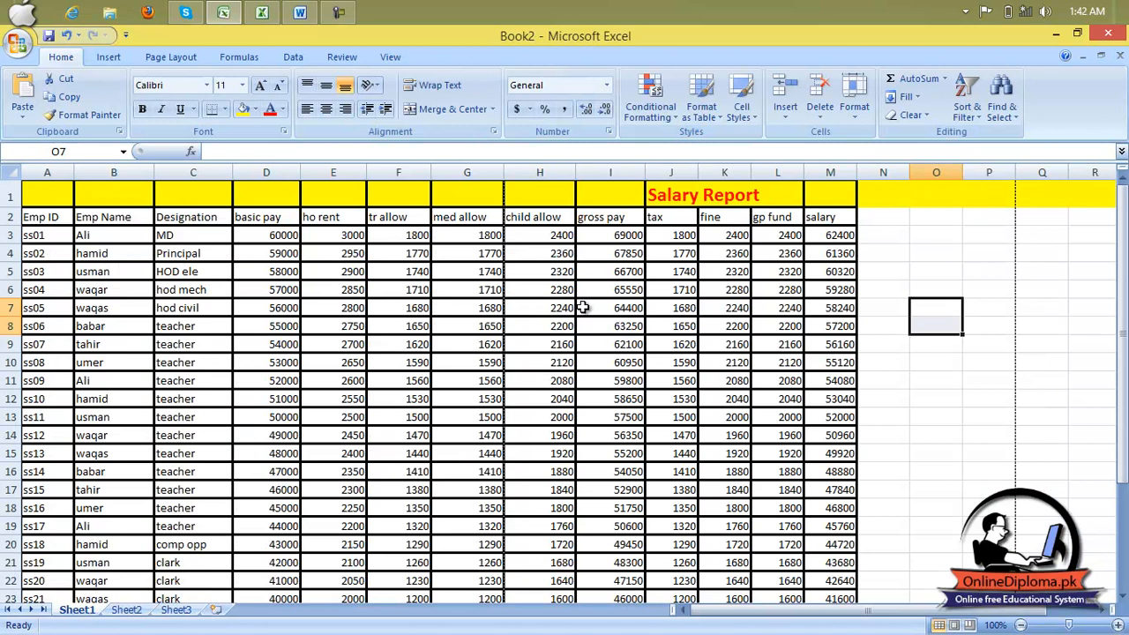
Fill the whole salary table, including its title row, with the light red background color through Format Cells.
{"action": "key", "text": "ctrl+a"}
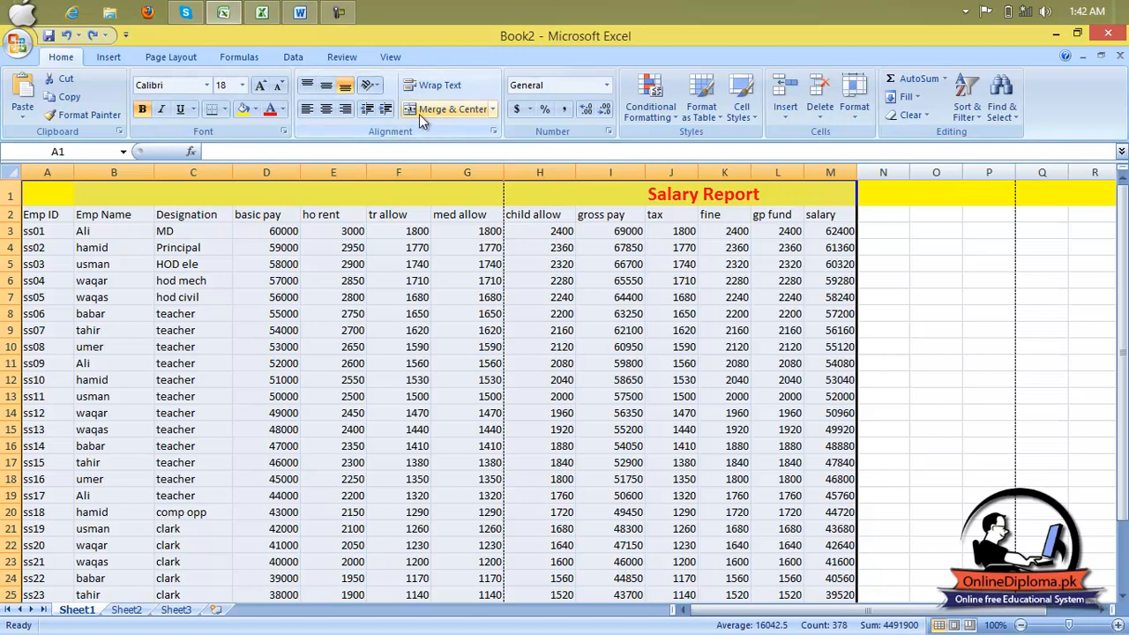
{"action": "left_click", "coordinate": [493, 133]}
{"action": "left_click", "coordinate": [565, 168]}
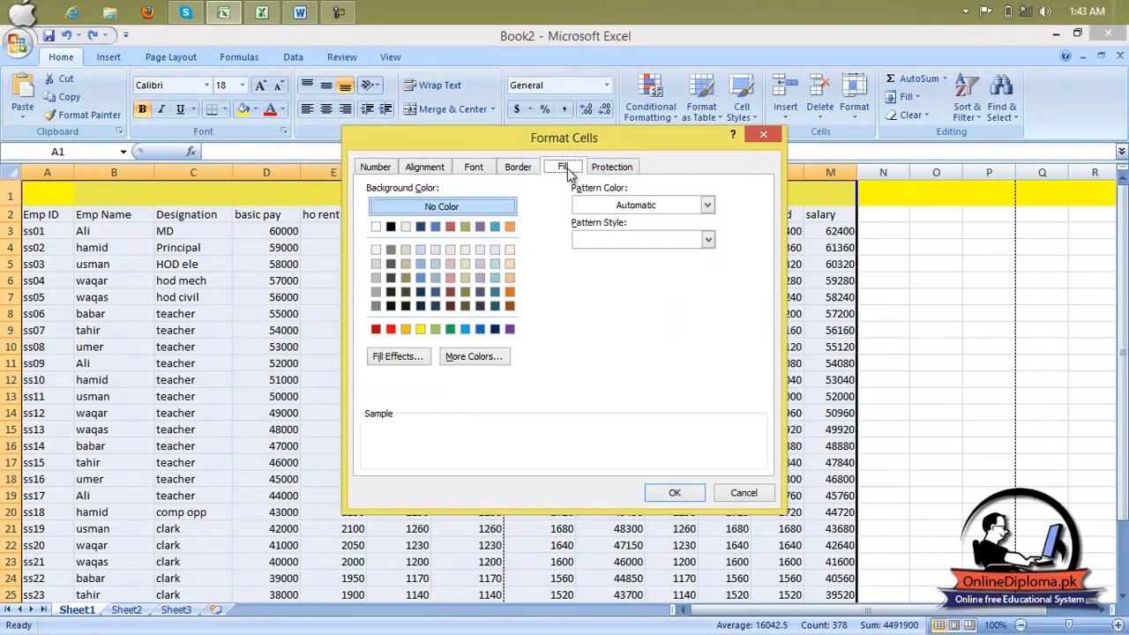
{"action": "left_click", "coordinate": [452, 277]}
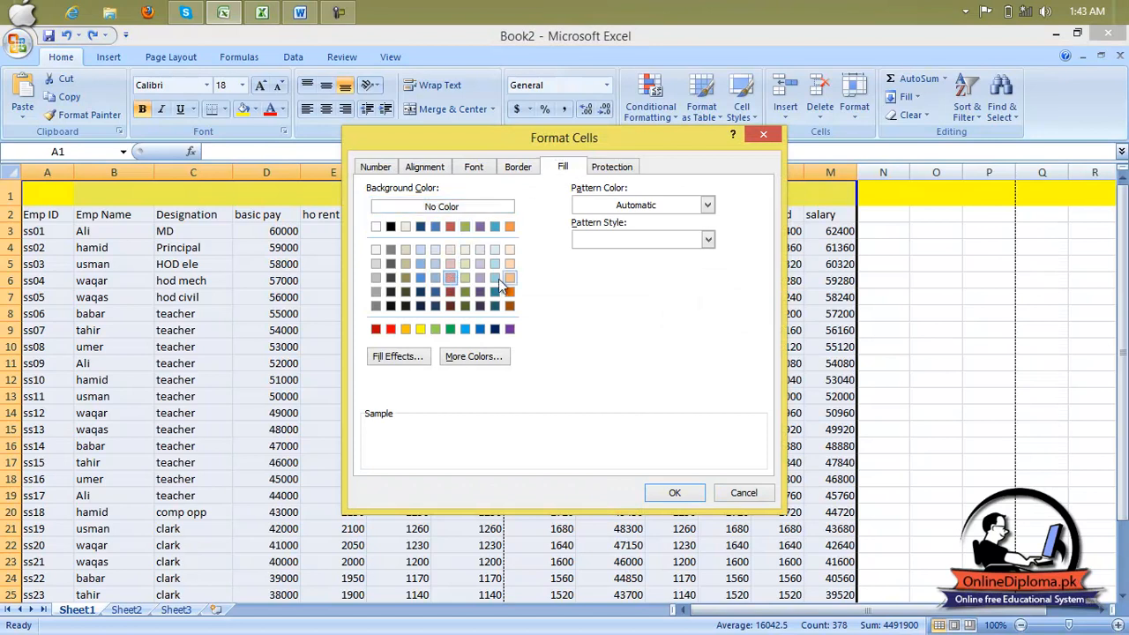
{"action": "left_click", "coordinate": [676, 494]}
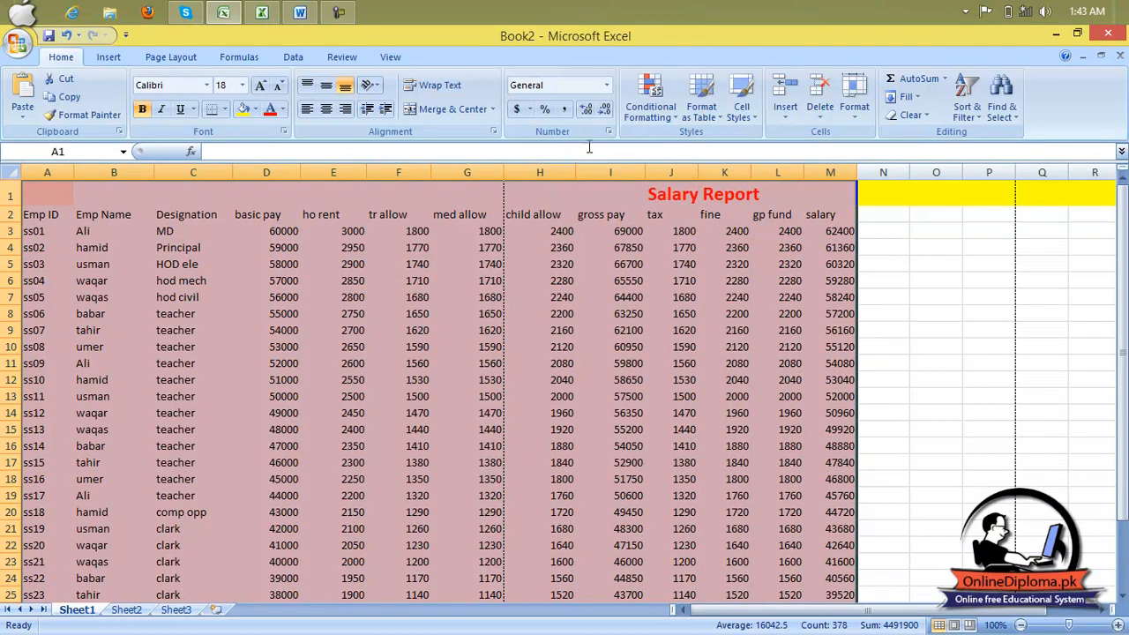
View the cell protection options in Format Cells without changing them, and minimize this workbook to show the salary report workbook.
{"action": "left_click", "coordinate": [494, 132]}
{"action": "left_click", "coordinate": [612, 168]}
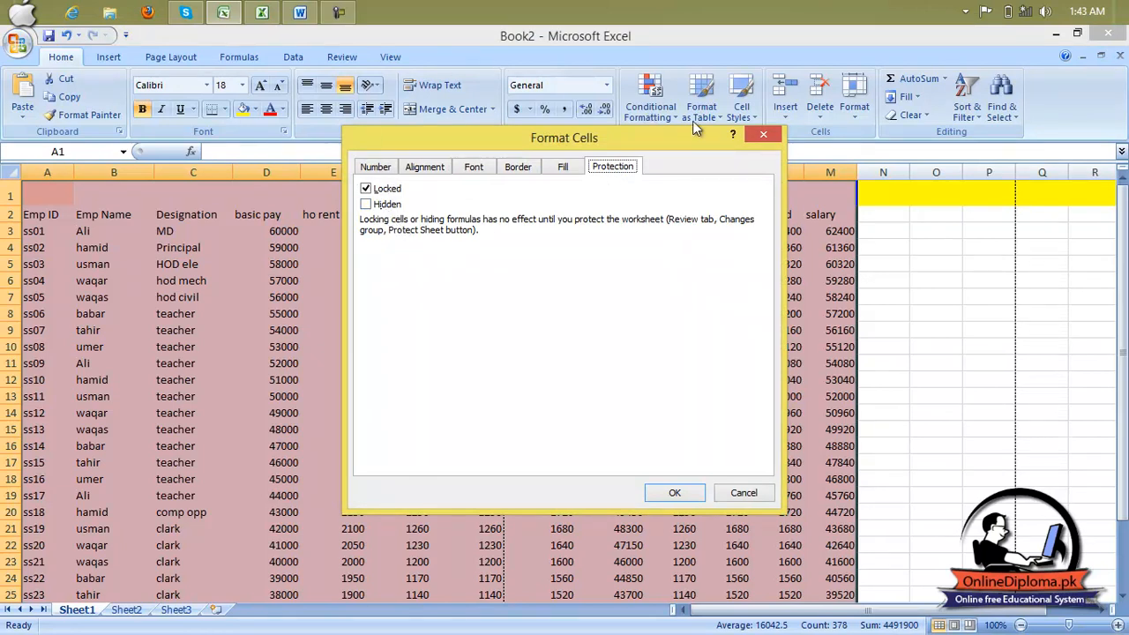
{"action": "left_click", "coordinate": [761, 138]}
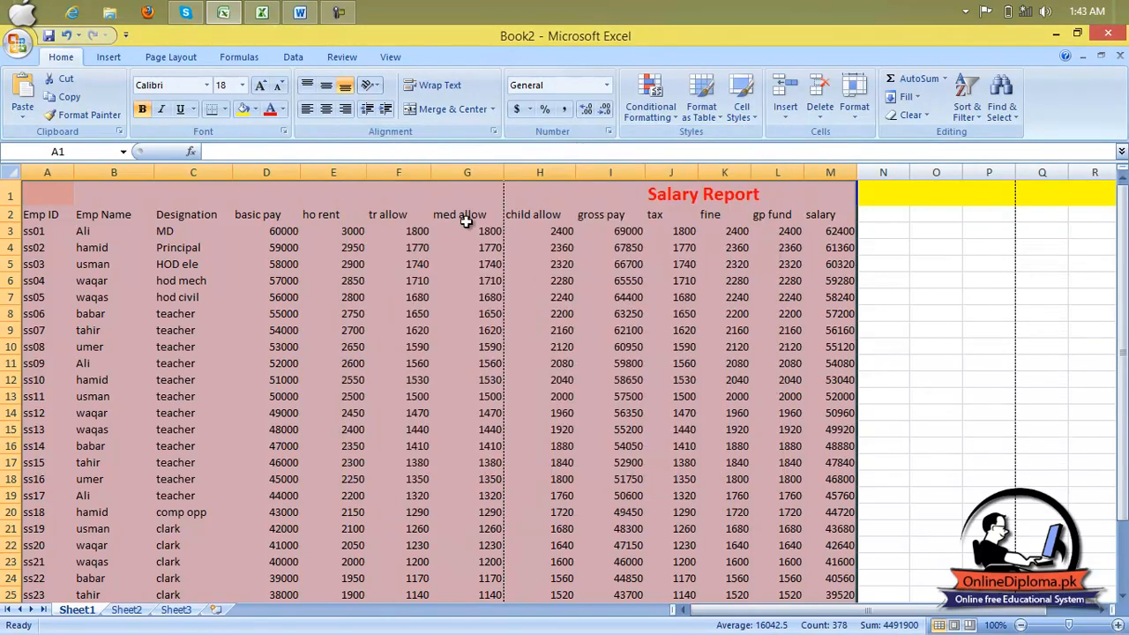
{"action": "left_click", "coordinate": [517, 310]}
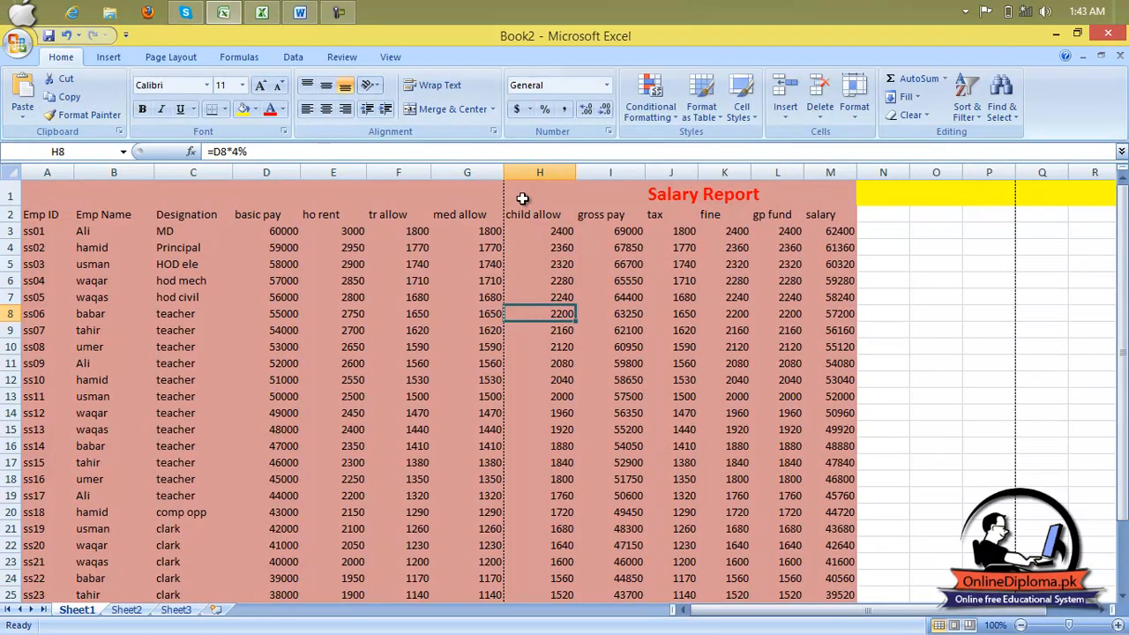
{"action": "left_click", "coordinate": [1052, 35]}
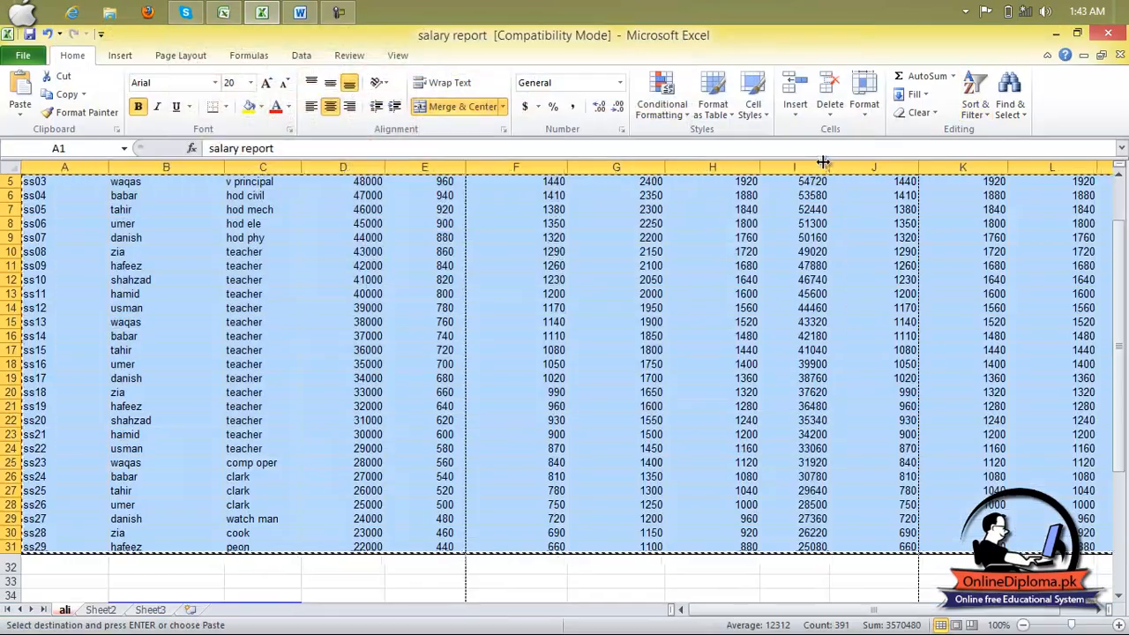